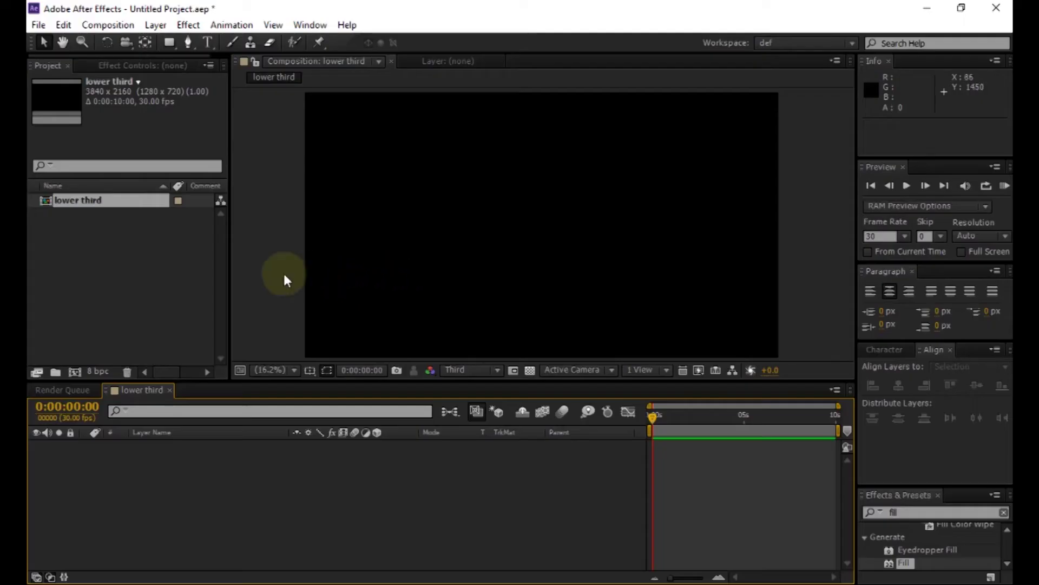
Step: Import gmail.png, google-plus.png and instagram.png from the logo folder into the project as footage
double_click(156, 281)
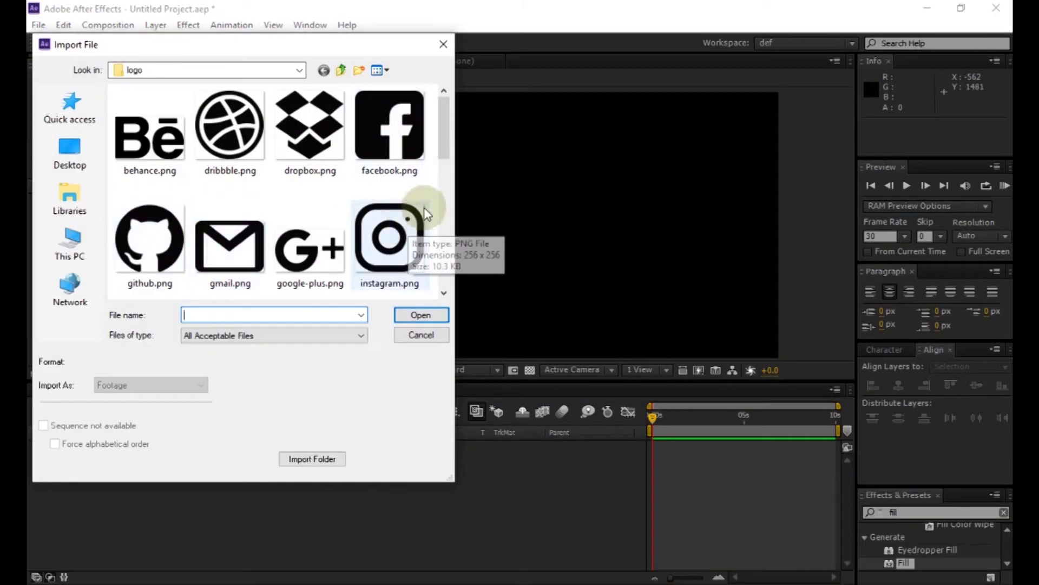
left_click_drag(433, 201, 232, 232)
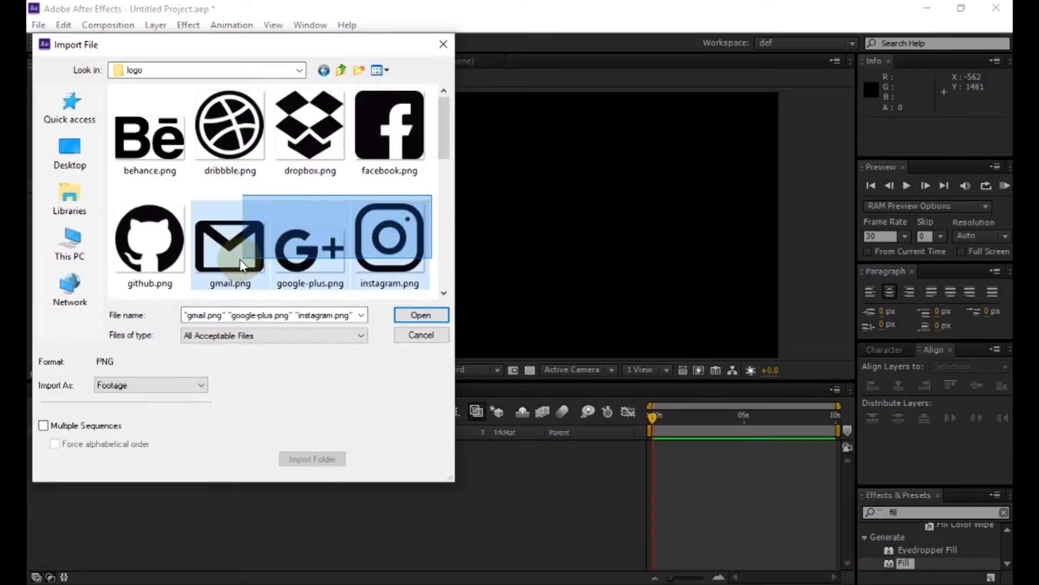
left_click(415, 315)
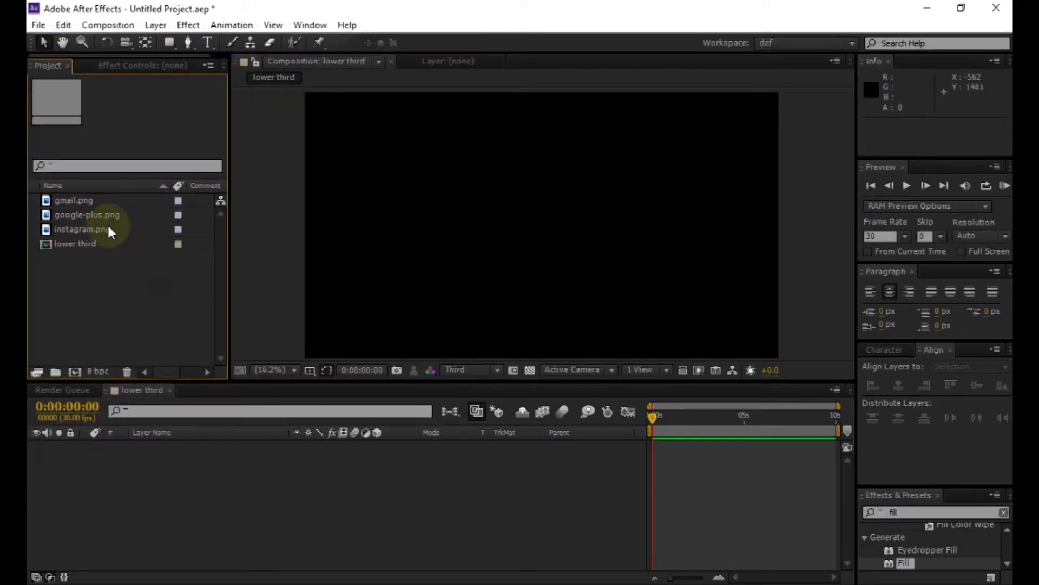
Step: Create a new composition from instagram.png and add it as a layer to the lower third composition
left_click(108, 229)
left_click(73, 372)
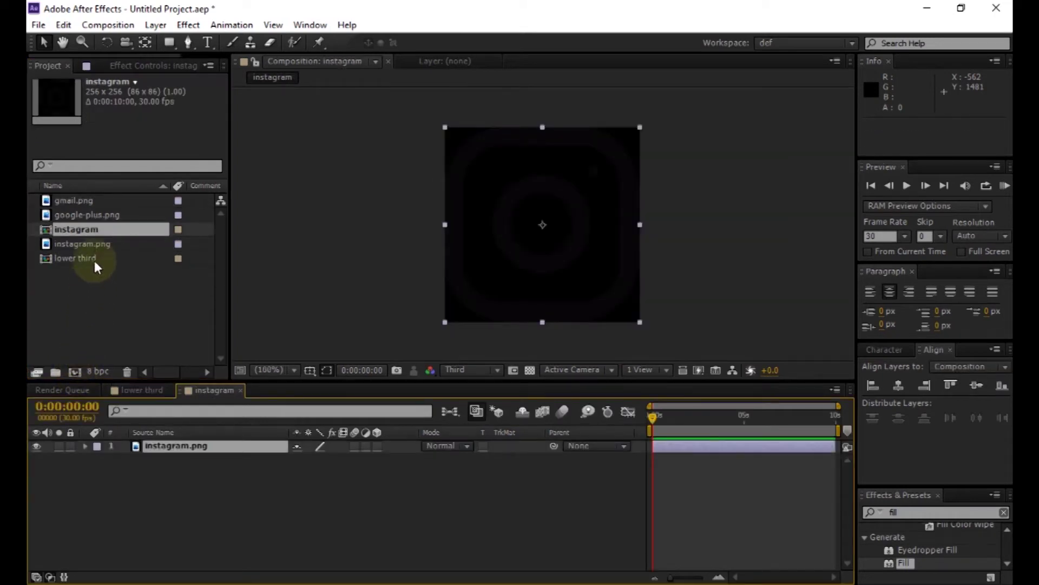
left_click_drag(94, 228, 163, 460)
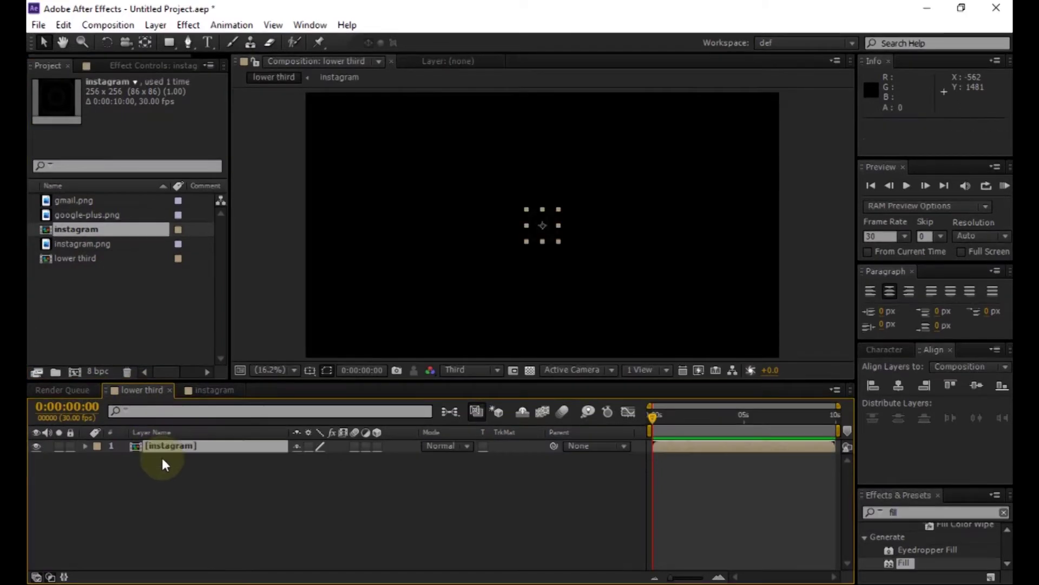
Step: Create a shape layer in the lower third composition and add a rectangle path with a red fill to it
left_click(242, 469)
right_click(251, 511)
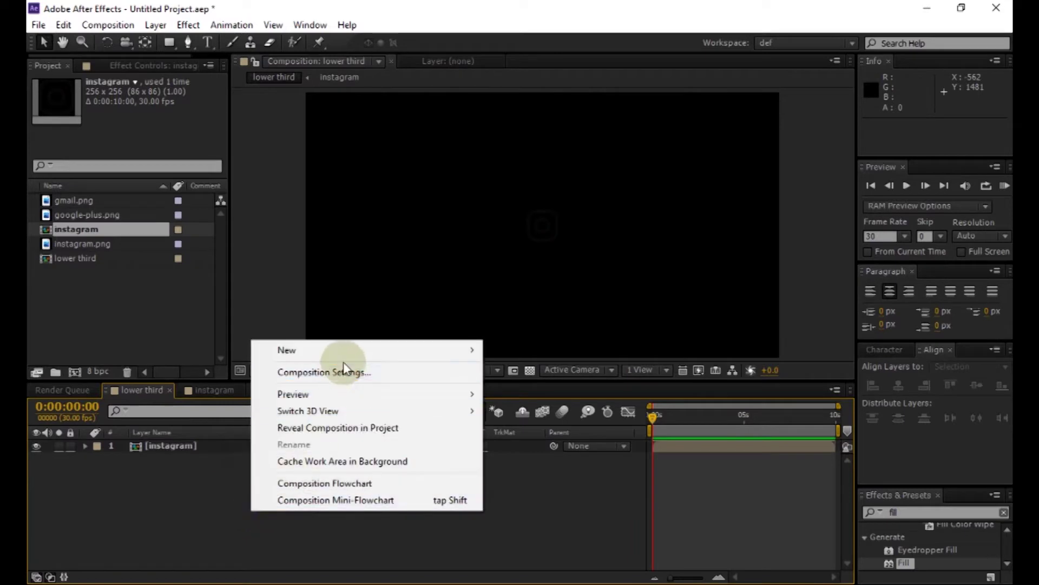
mouse_move(455, 352)
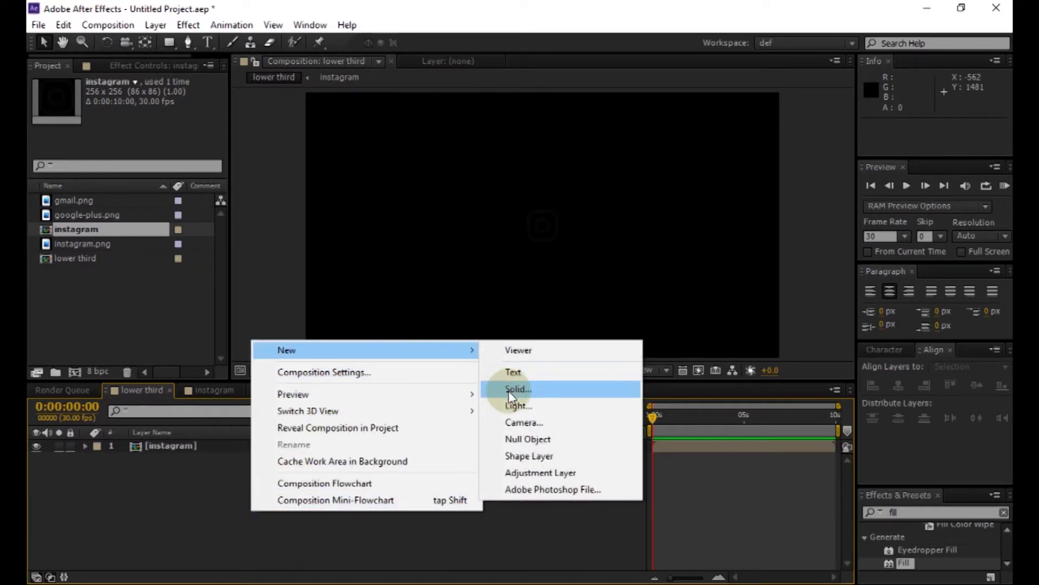
left_click(531, 456)
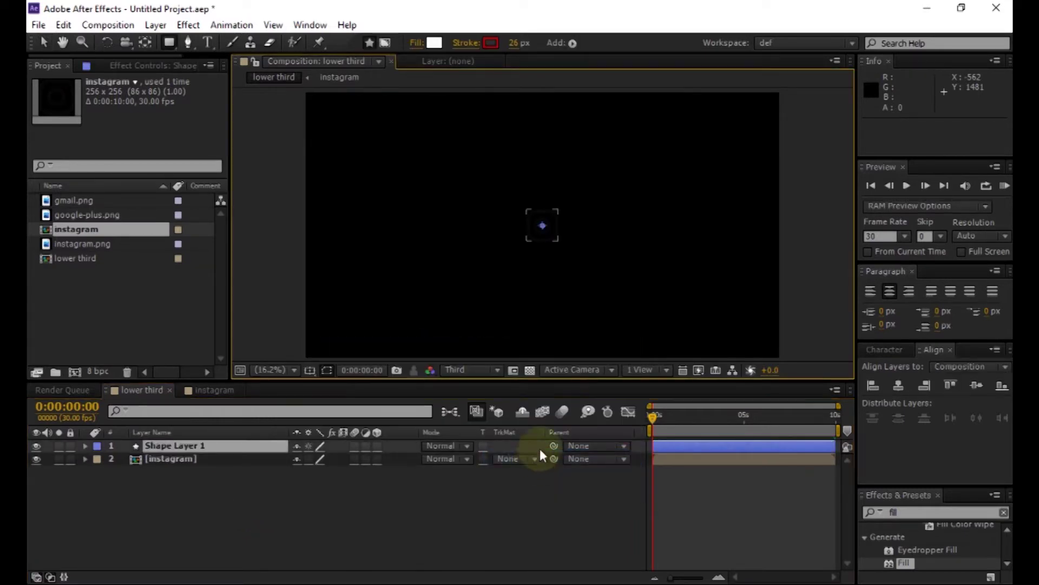
left_click(571, 46)
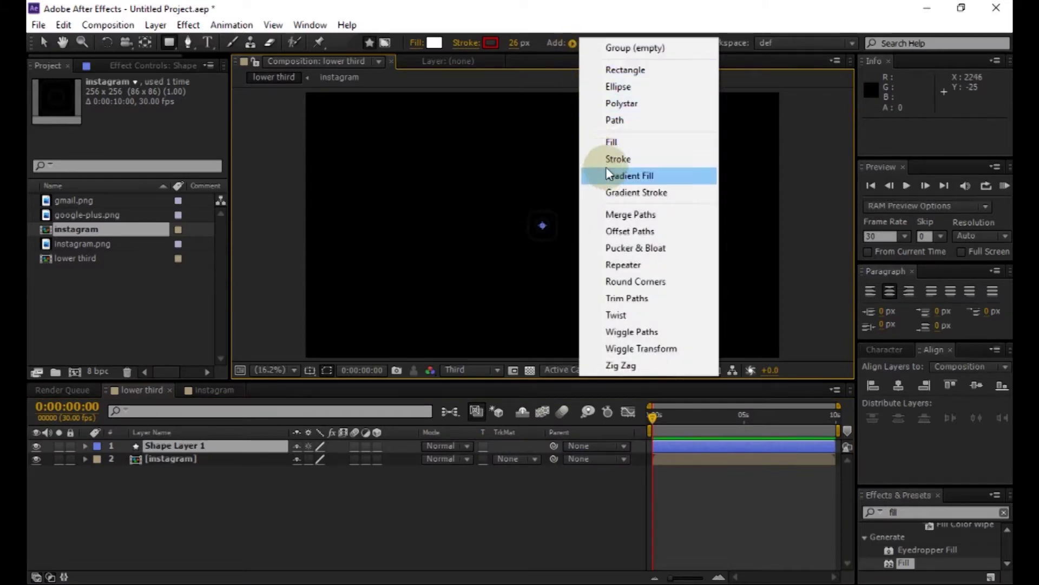
left_click(613, 65)
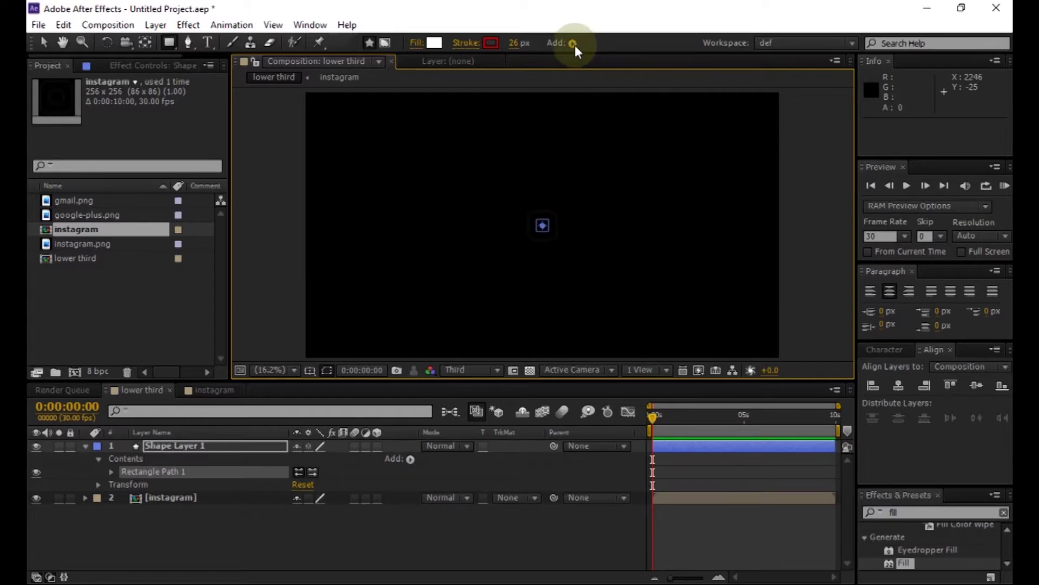
left_click(572, 44)
left_click(610, 140)
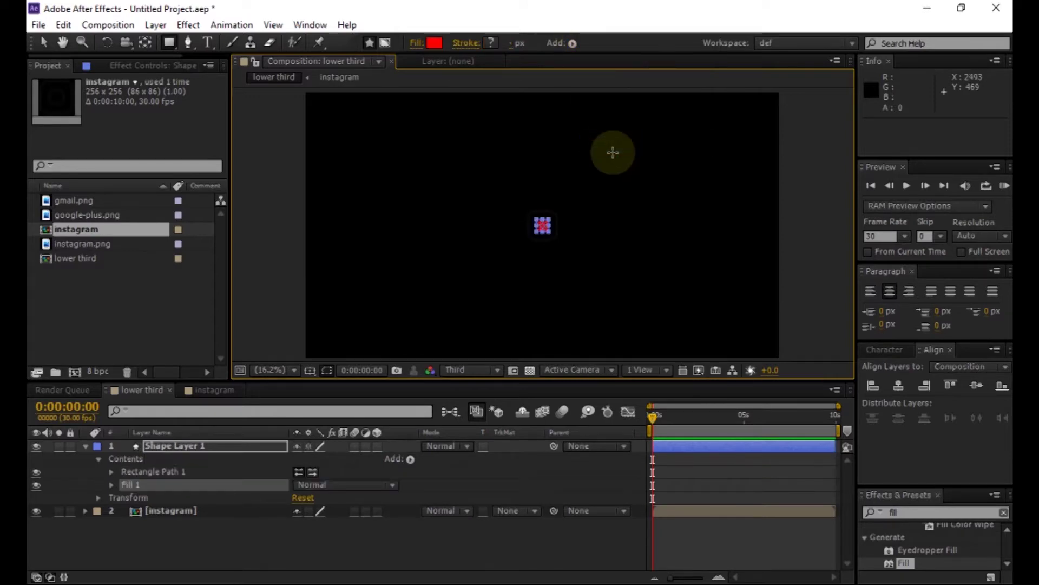
Step: Place Shape Layer 1 below the instagram layer and set its scale to 238%
left_click_drag(204, 450, 224, 528)
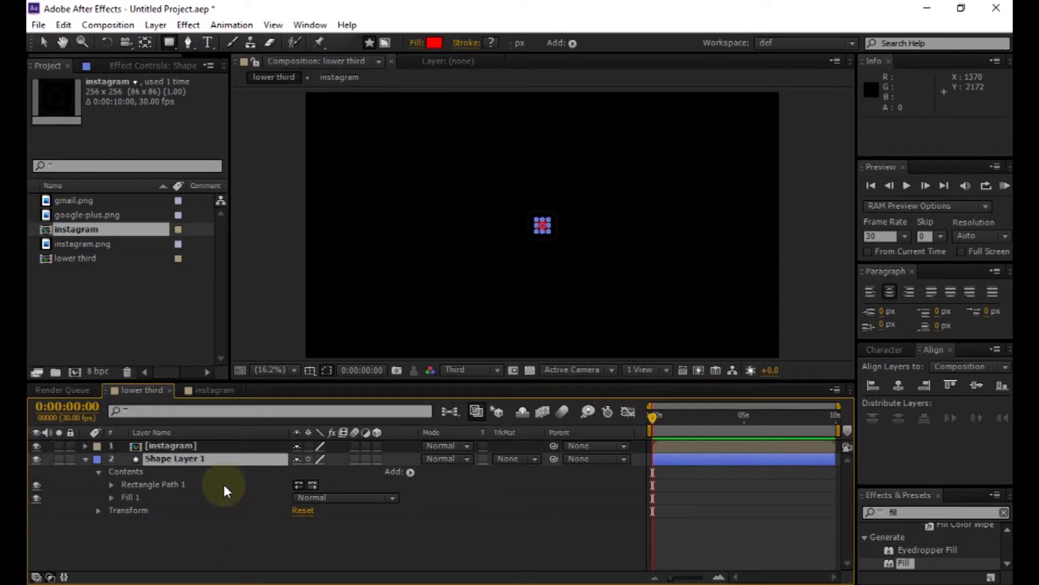
key("s")
left_click_drag(320, 472, 411, 466)
Step: Set the instagram layer's scale to 60% so the logo fits inside the red square
left_click(190, 447)
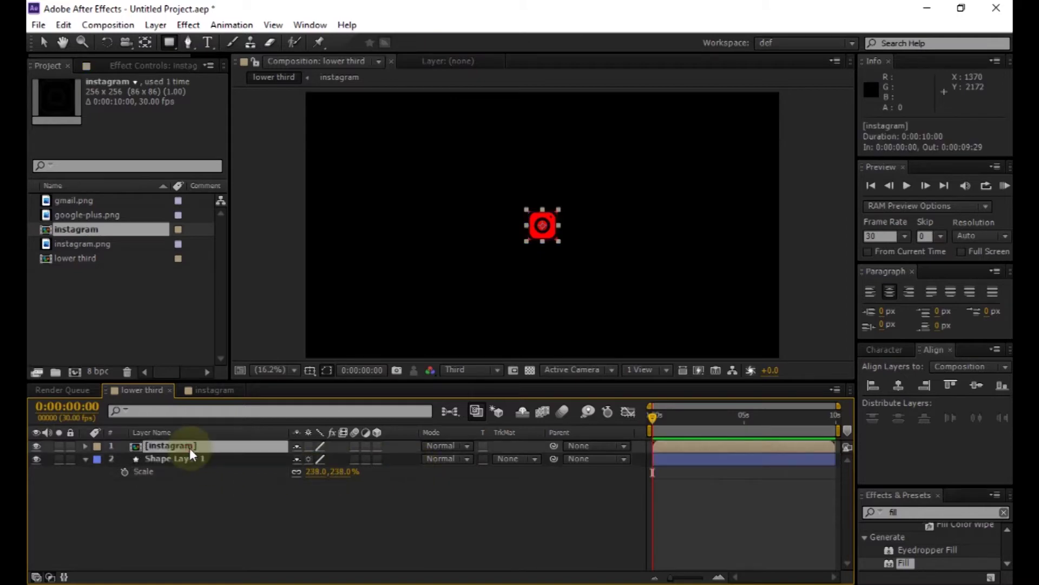
key("s")
left_click_drag(314, 465, 289, 467)
left_click(250, 517)
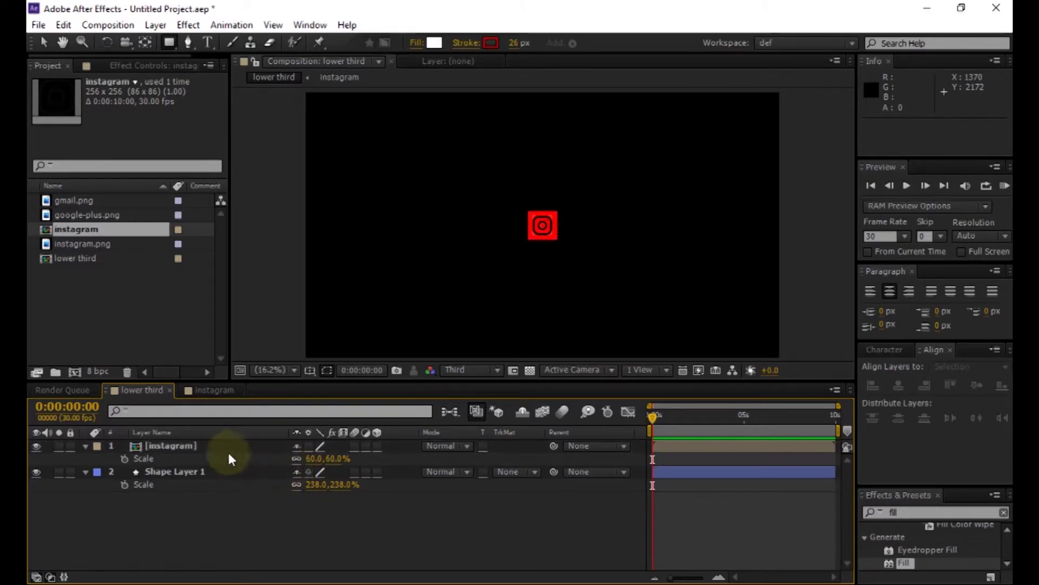
Step: Add Round Corners to Shape Layer 1 and set the corner radius to 30
left_click(212, 448)
left_click(209, 463)
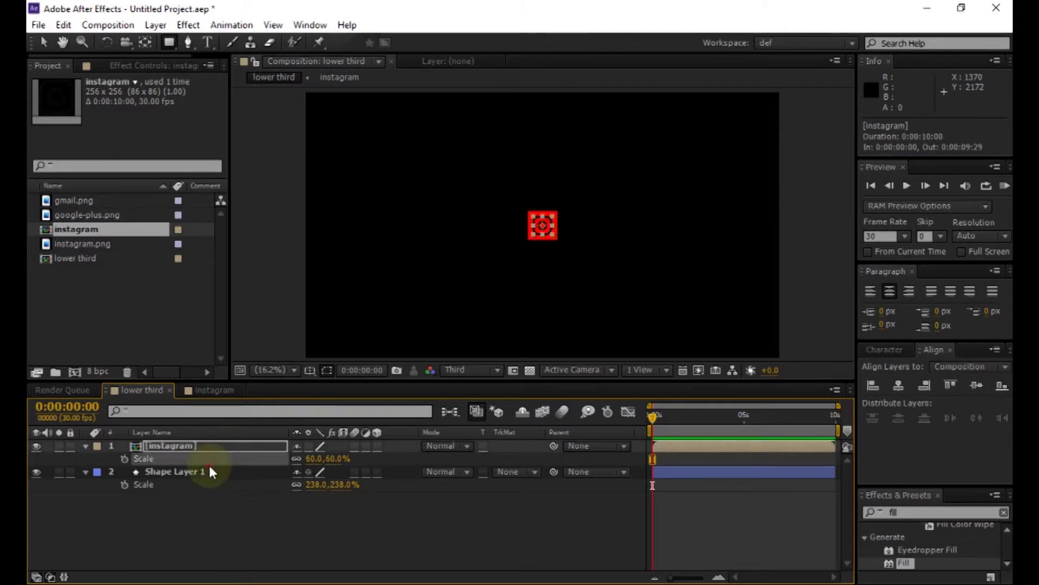
left_click(85, 471)
left_click(412, 485)
left_click(486, 383)
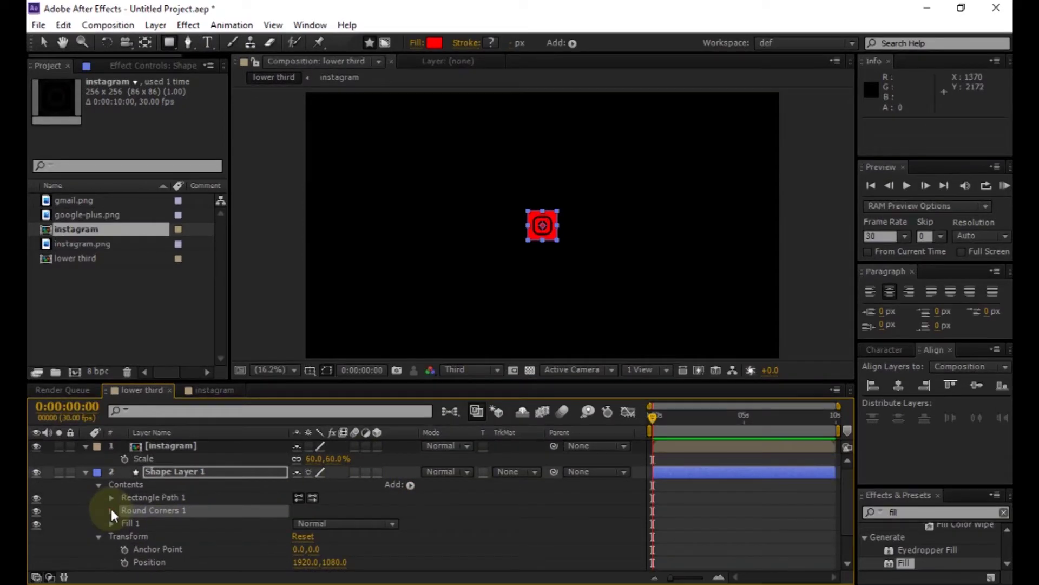
left_click(111, 510)
left_click_drag(301, 523, 321, 524)
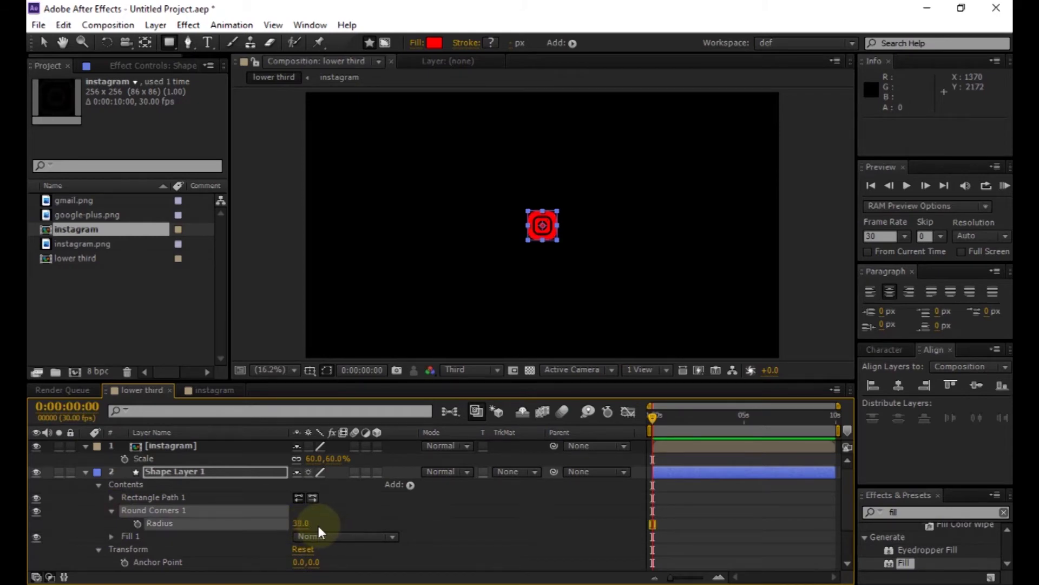
left_click(370, 523)
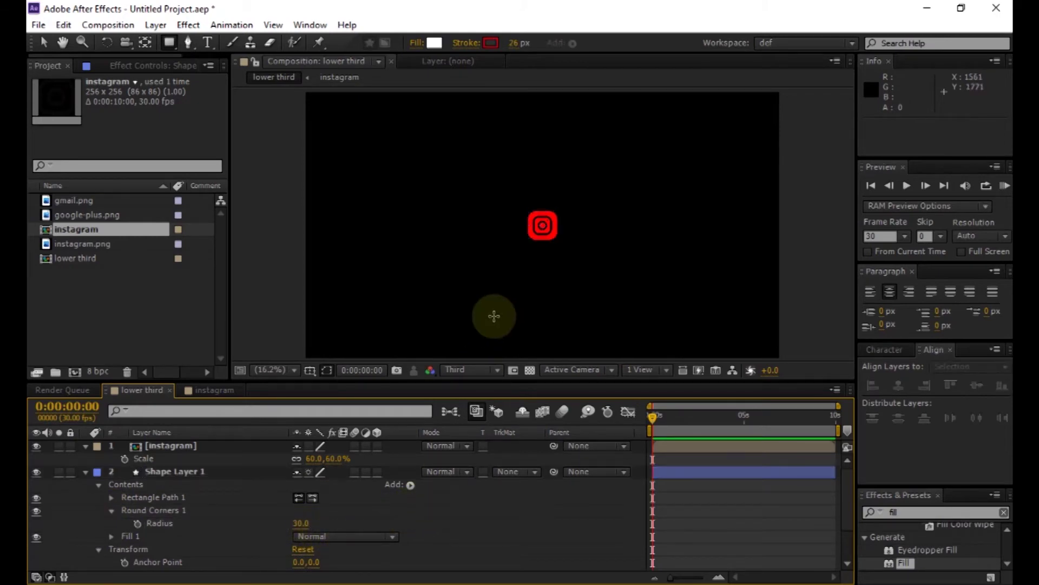
Step: Apply the Fill effect to the instagram layer with white (FFFFFF) as its color, and collapse both layers' properties
left_click(171, 446)
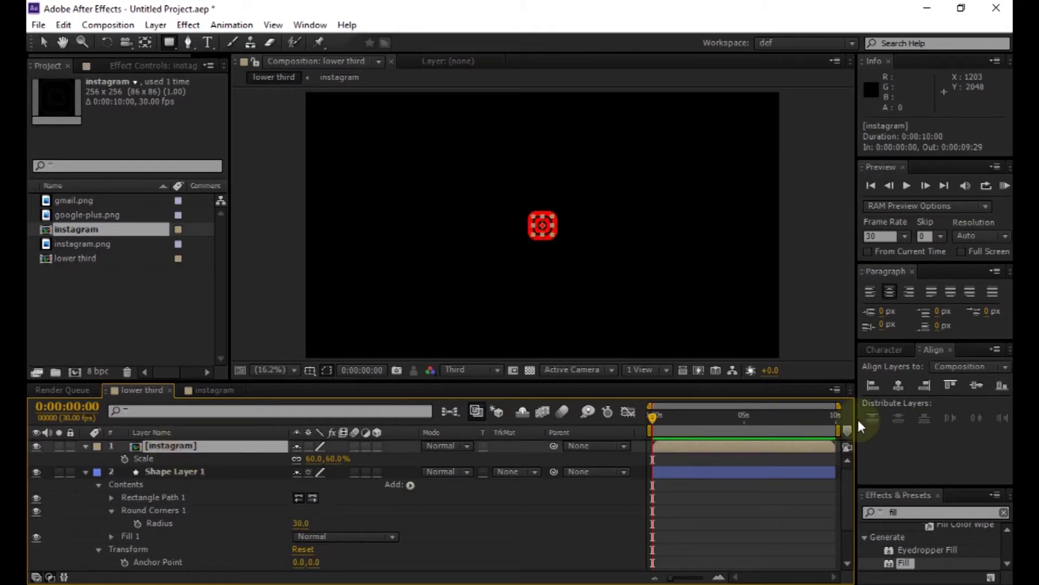
left_click_drag(905, 560, 271, 442)
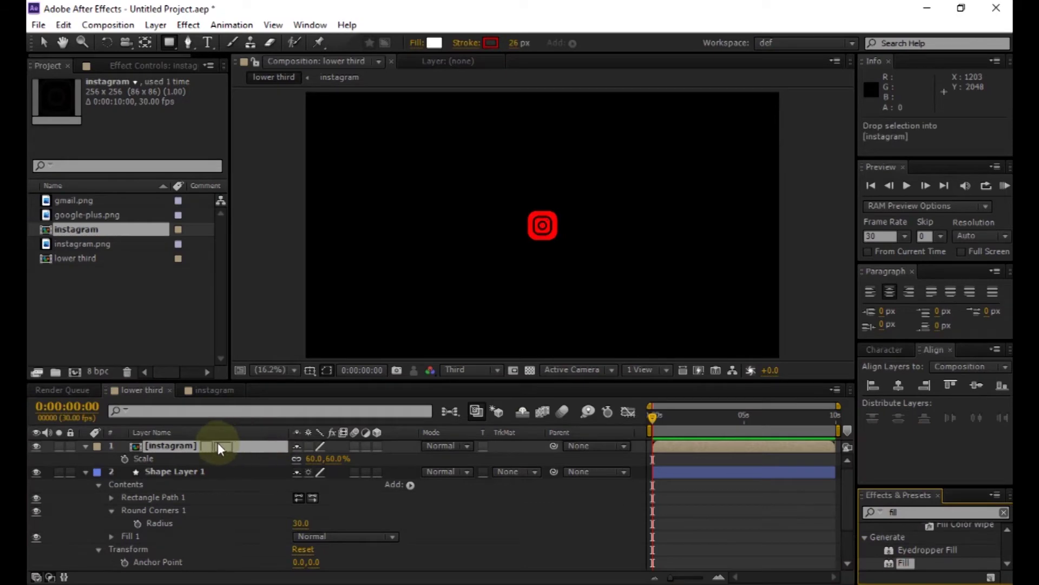
left_click_drag(190, 444, 189, 445)
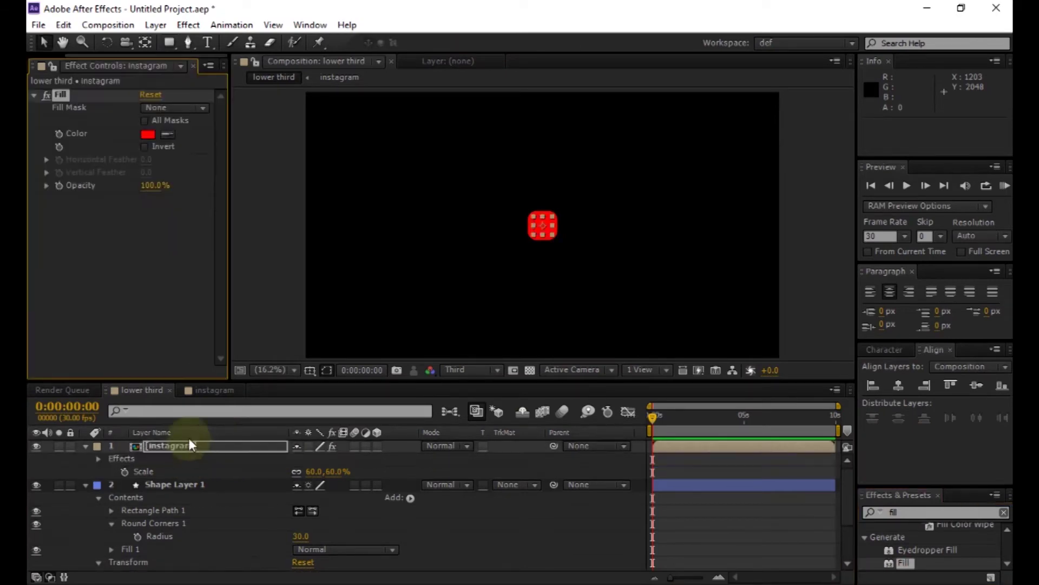
left_click(148, 134)
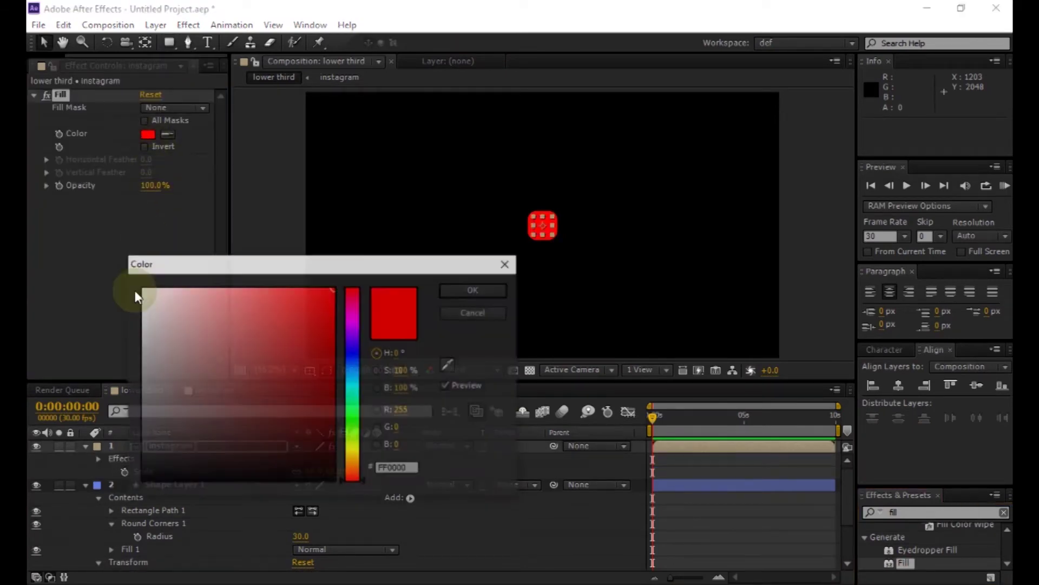
mouse_move(181, 315)
left_mouse_down()
mouse_move(151, 280)
mouse_move(100, 255)
left_mouse_up()
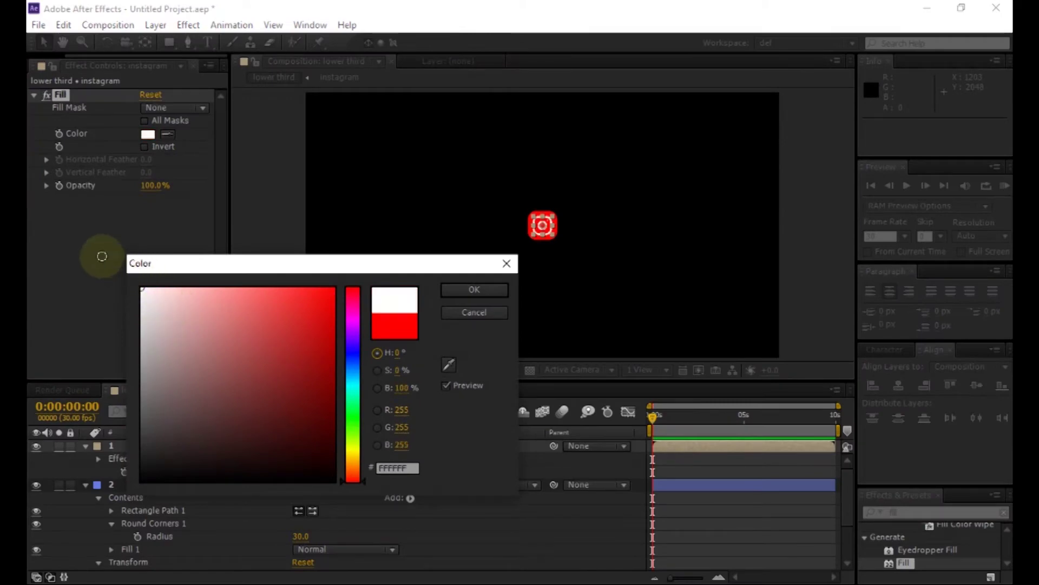
left_click(448, 290)
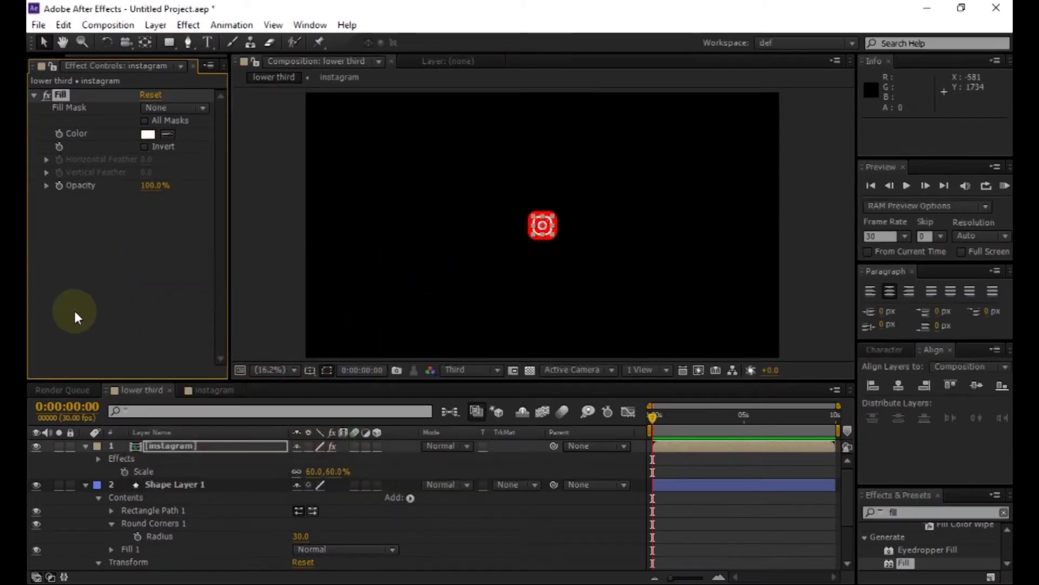
left_click(75, 316)
left_click(477, 287)
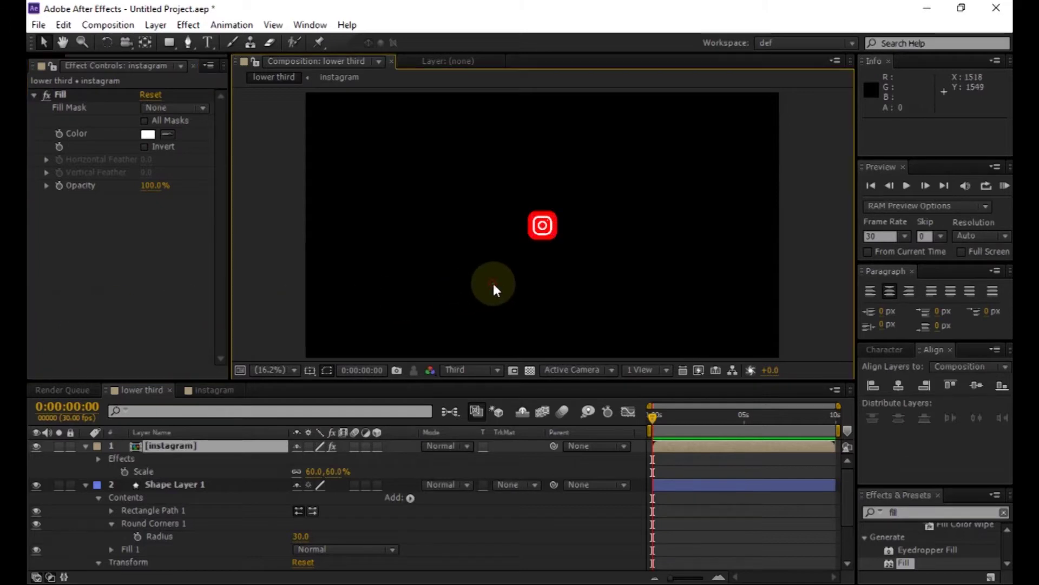
left_click(84, 484)
left_click(86, 446)
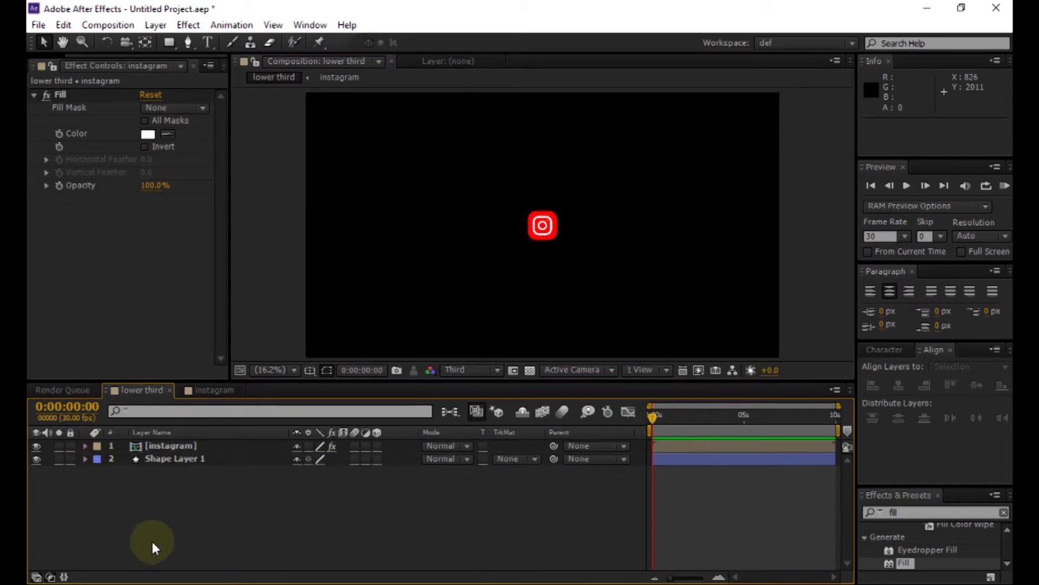
Step: Duplicate Shape Layer 1 and set the original's rectangle path size to 421 by 100 with the proportions unlinked
left_click(182, 458)
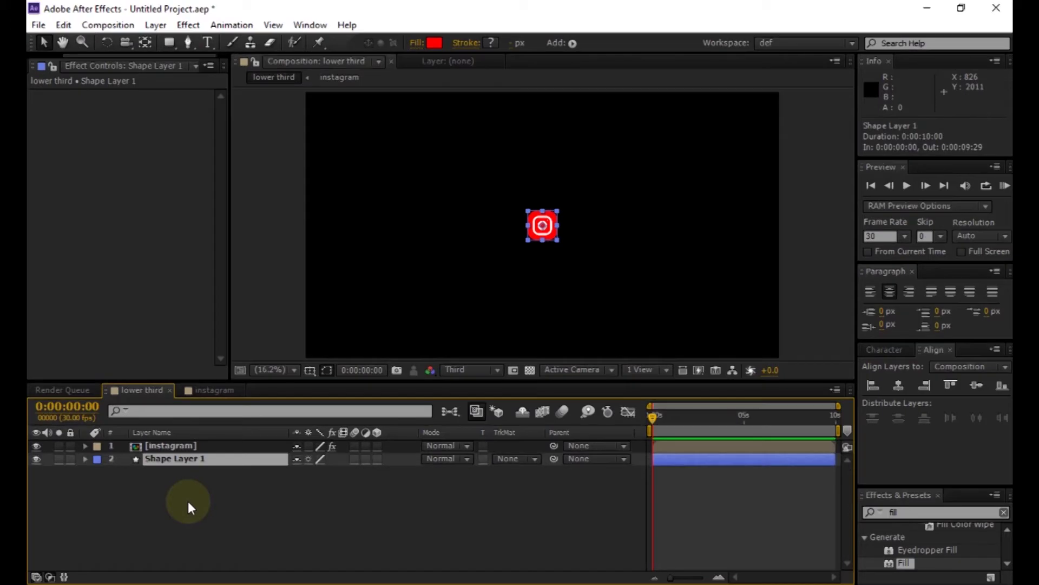
key("ctrl+d")
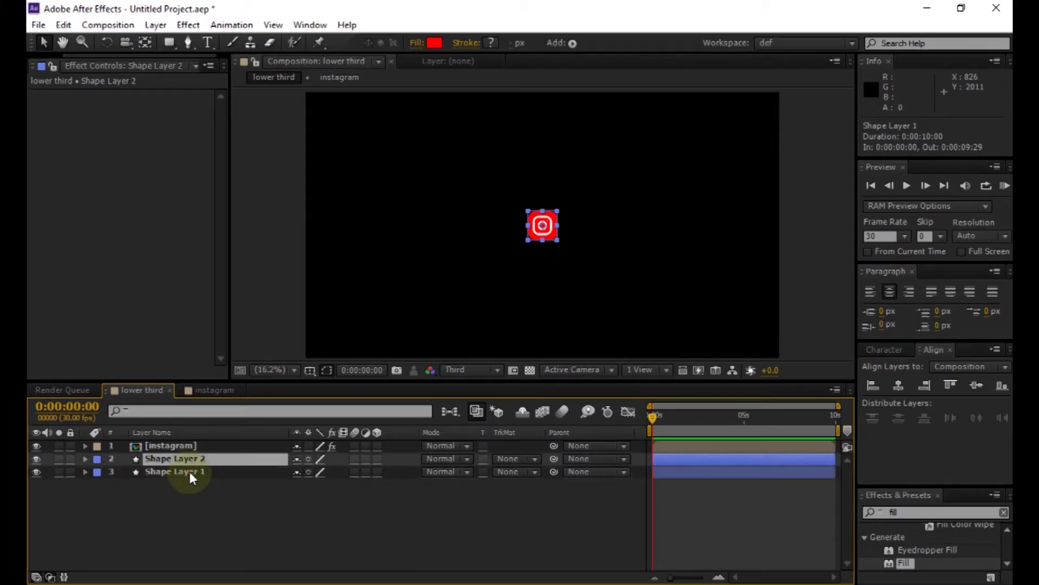
left_click(189, 472)
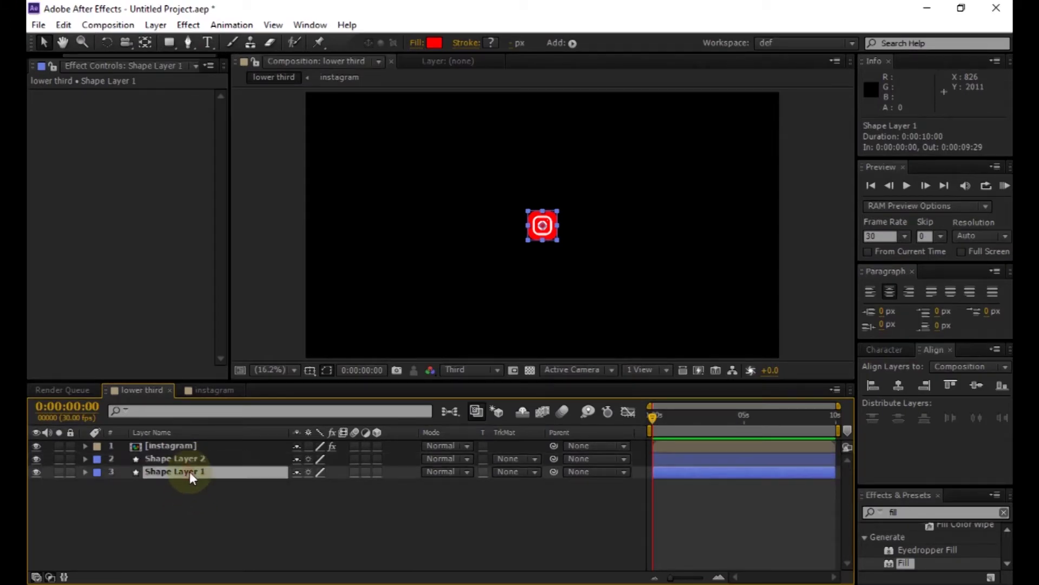
left_click(84, 471)
scroll(95, 487, "down", 2)
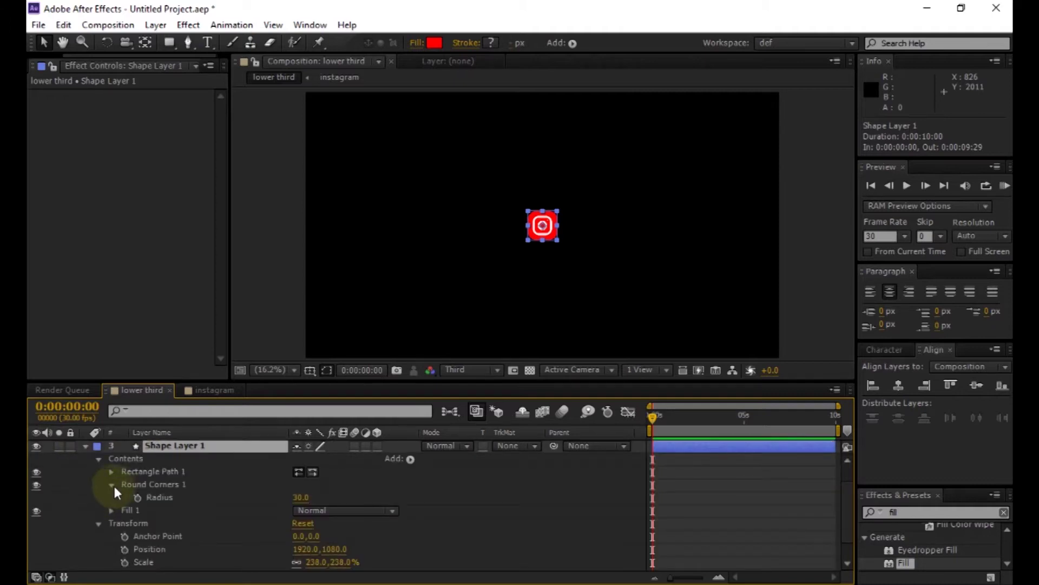
left_click(113, 473)
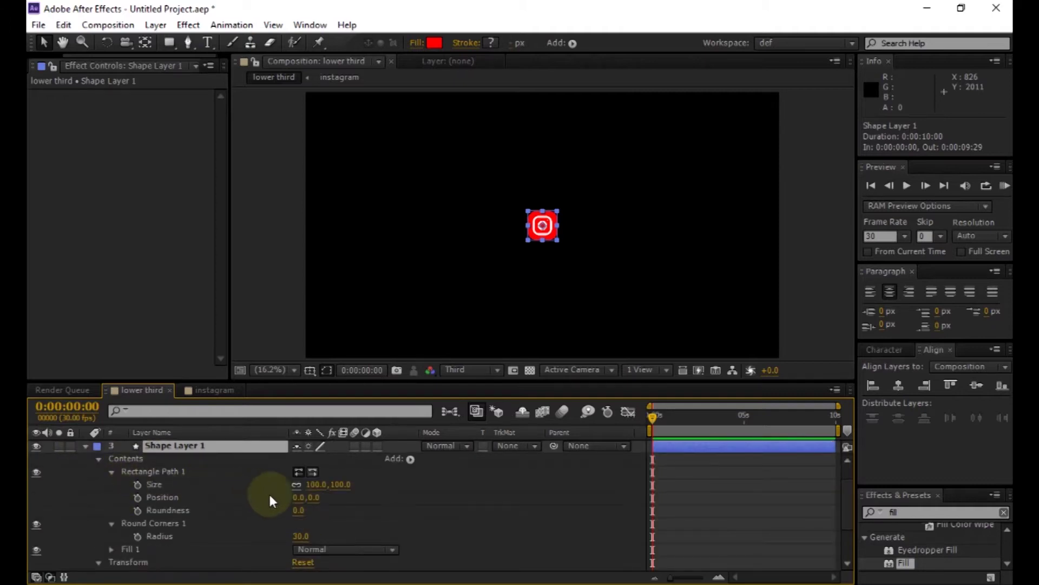
left_click_drag(302, 484, 539, 460)
left_click(268, 450)
scroll(268, 460, "up", 2)
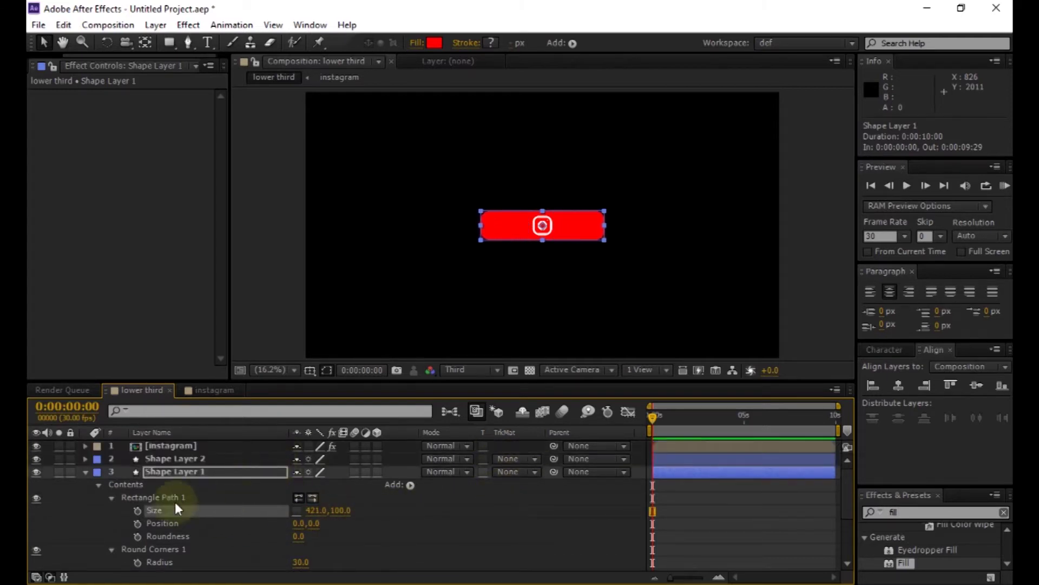
left_click(87, 472)
Step: Add a null object layer to the lower third composition
right_click(218, 523)
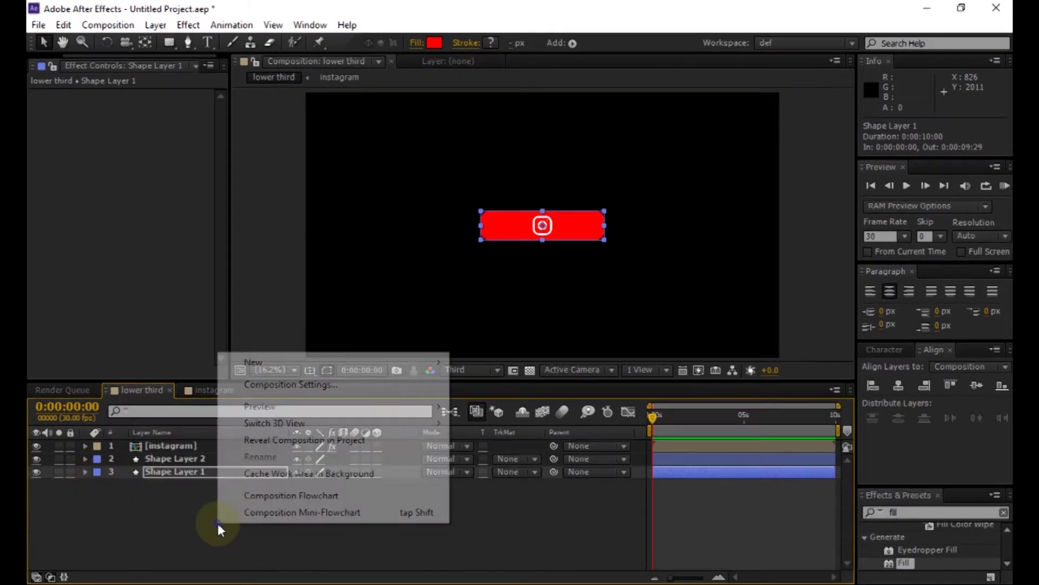
mouse_move(395, 362)
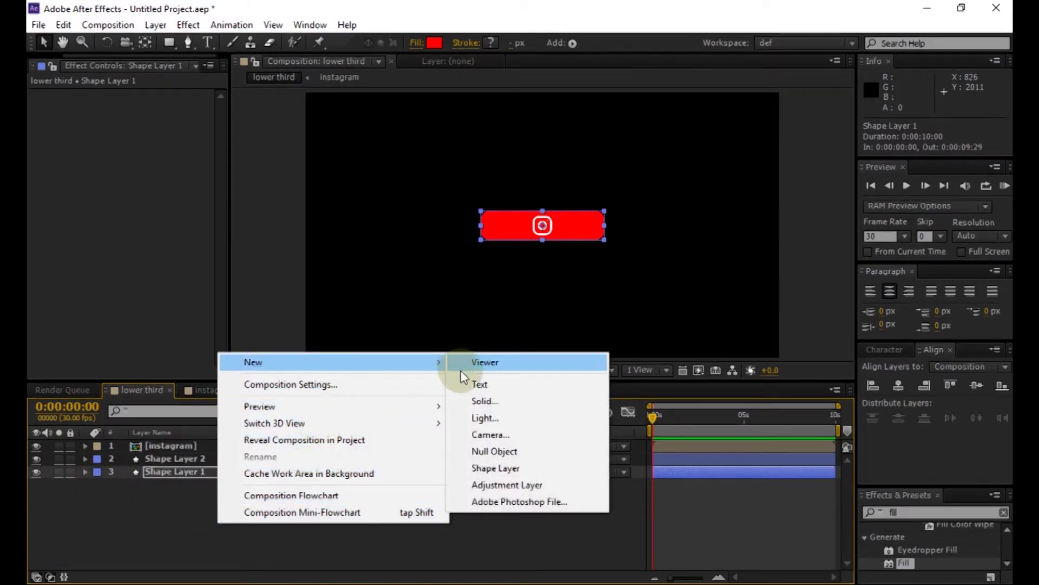
left_click(469, 452)
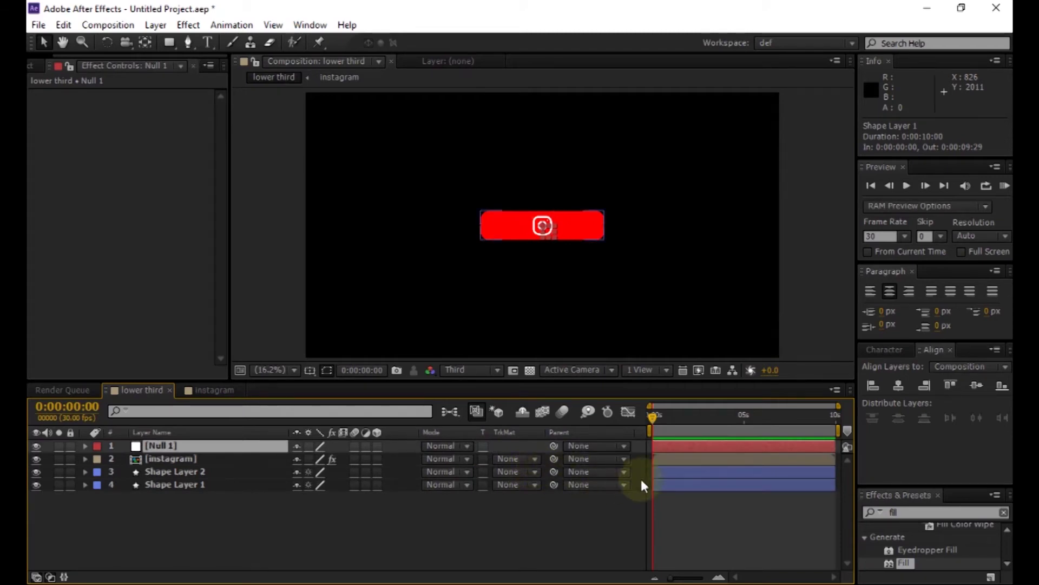
Step: Parent the instagram layer and Shape Layer 2 to Null 1
left_click(626, 459)
left_click(606, 503)
left_click(605, 472)
left_click(590, 512)
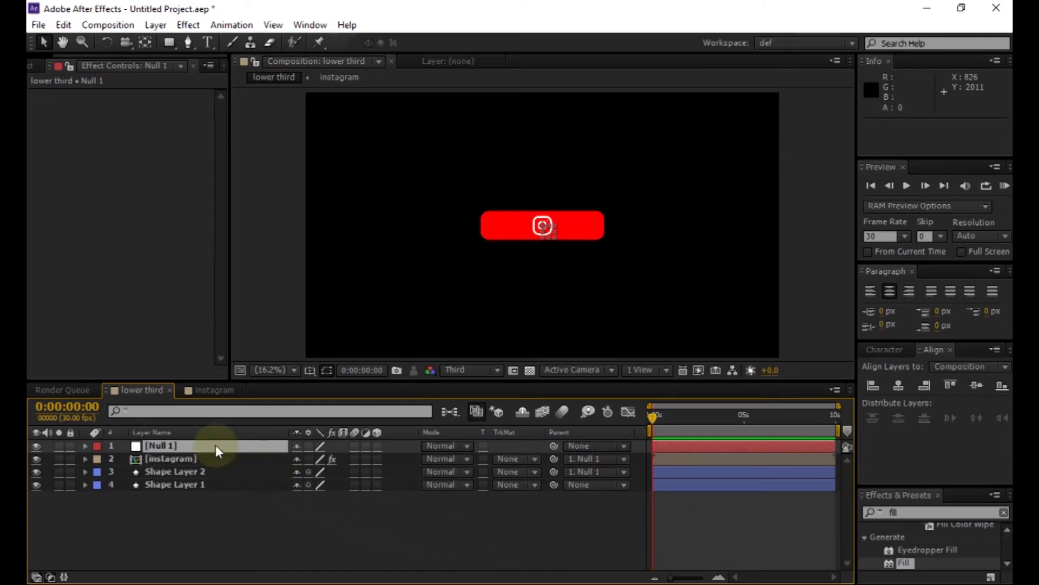
Step: Move Null 1 horizontally to position 1191, 1080 so the logo and its red square shift left together
key("p")
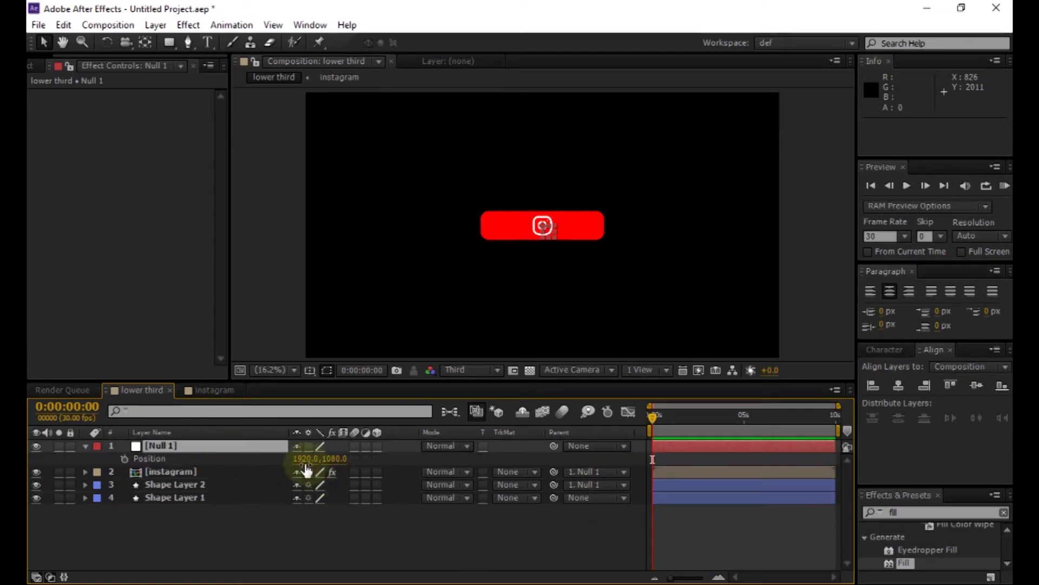
left_click_drag(306, 469, 163, 467)
left_click_drag(300, 469, 138, 466)
mouse_move(308, 466)
left_mouse_down()
mouse_move(238, 469)
mouse_move(287, 467)
left_mouse_up()
left_click(286, 525)
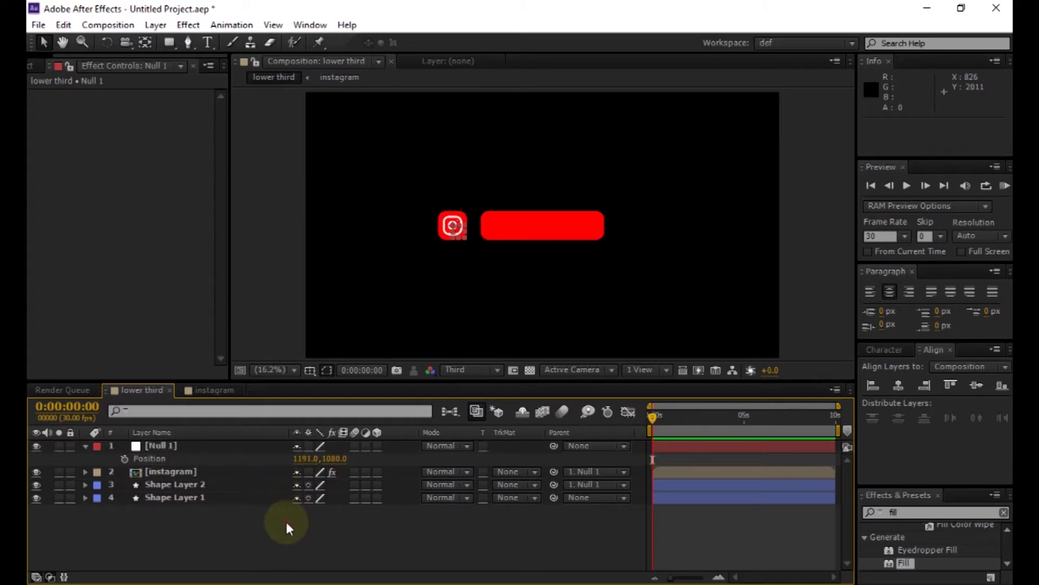
Step: Widen Shape Layer 1's rectangle path to a size of 544 by 100
left_click(91, 497)
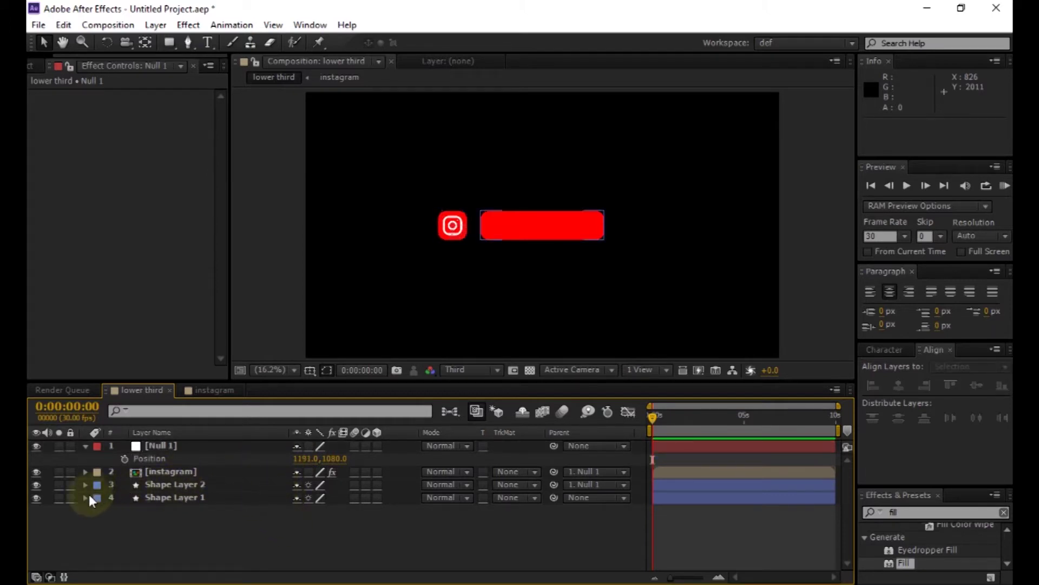
left_click(85, 498)
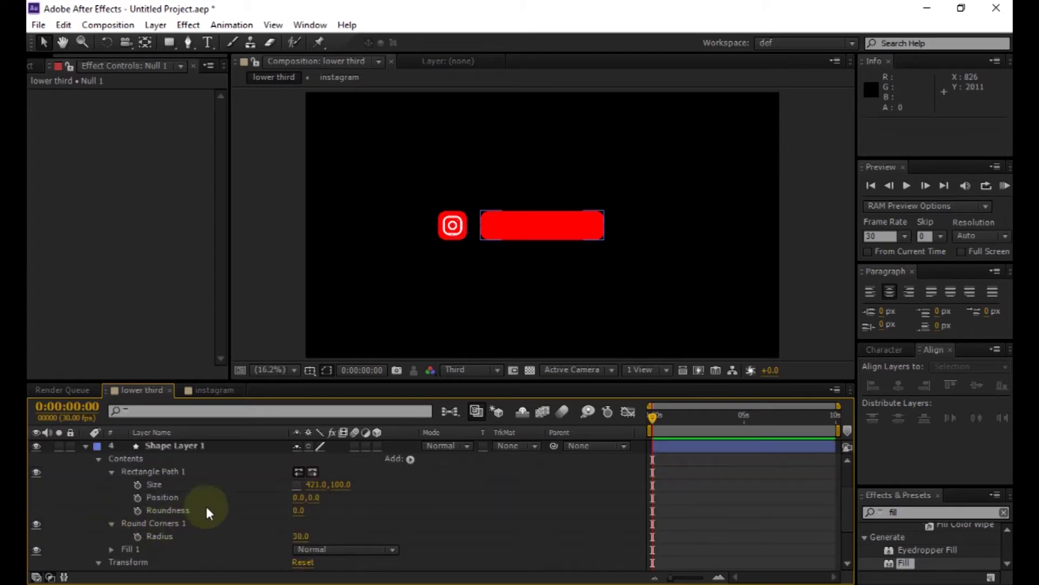
mouse_move(321, 484)
left_mouse_down()
mouse_move(466, 479)
mouse_move(450, 481)
left_mouse_up()
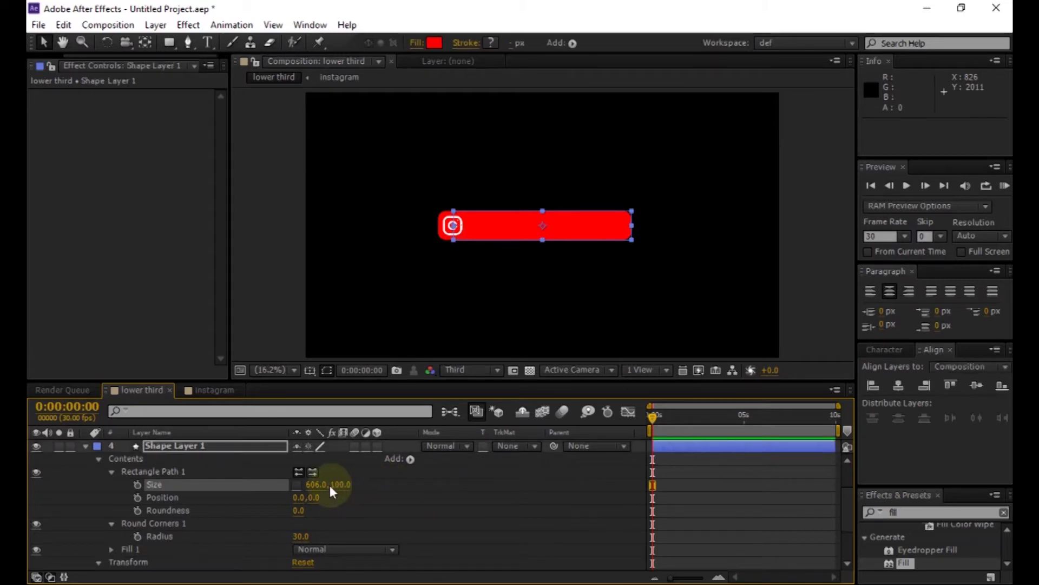
left_click_drag(317, 491, 274, 487)
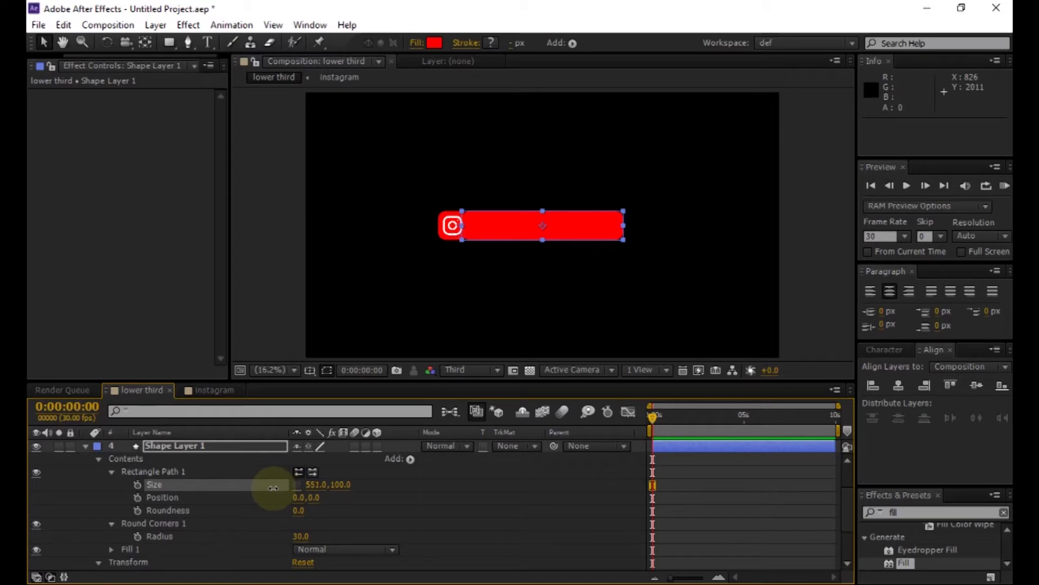
left_click(408, 486)
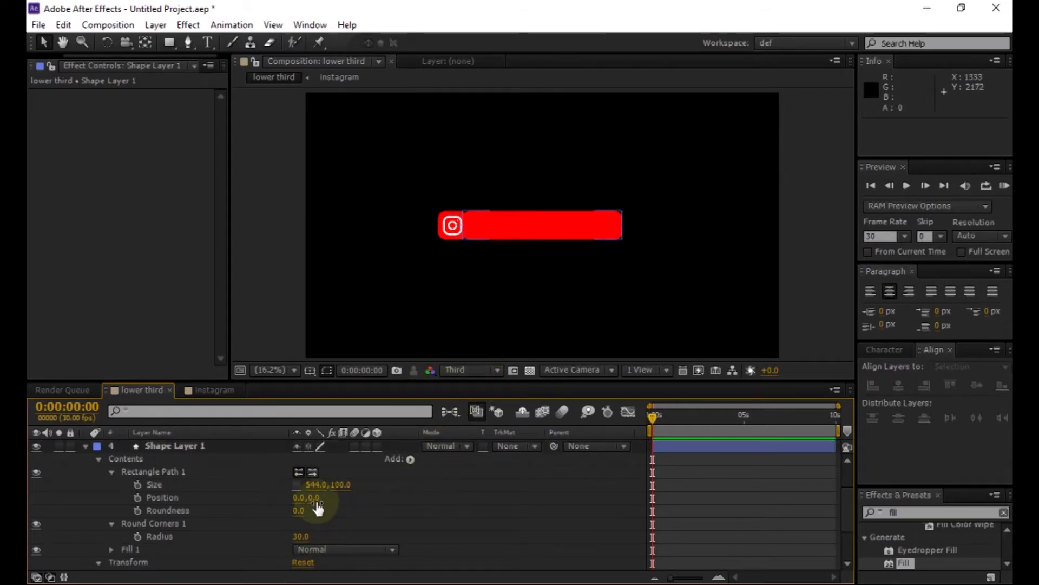
Step: Collapse Shape Layer 1, duplicate it, and set the duplicate's fill color to white (FFFFFF)
scroll(203, 522, "up", 2)
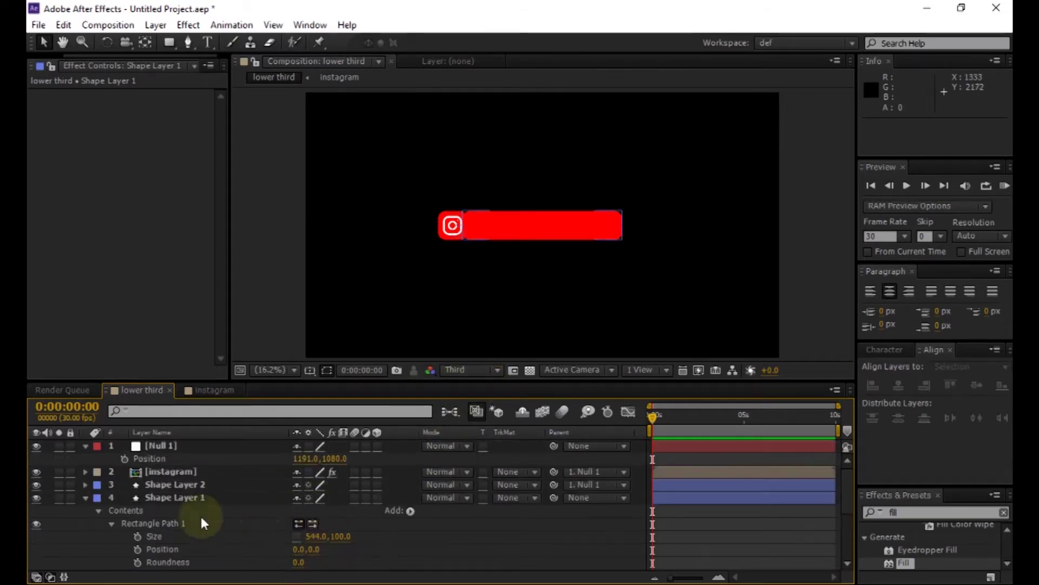
left_click(84, 497)
left_click(156, 499)
key("ctrl+d")
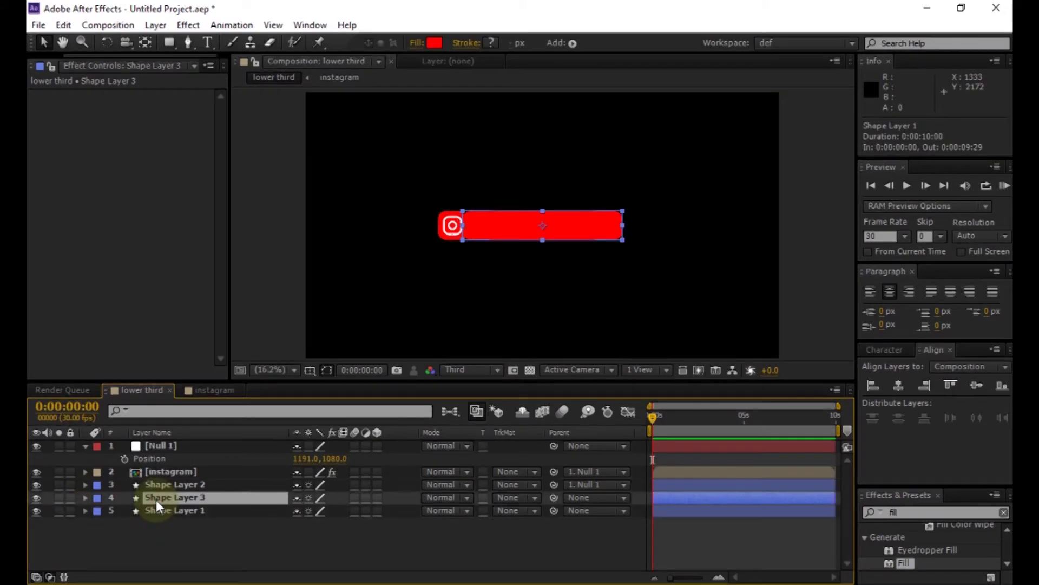
left_click(174, 509)
left_click(181, 499)
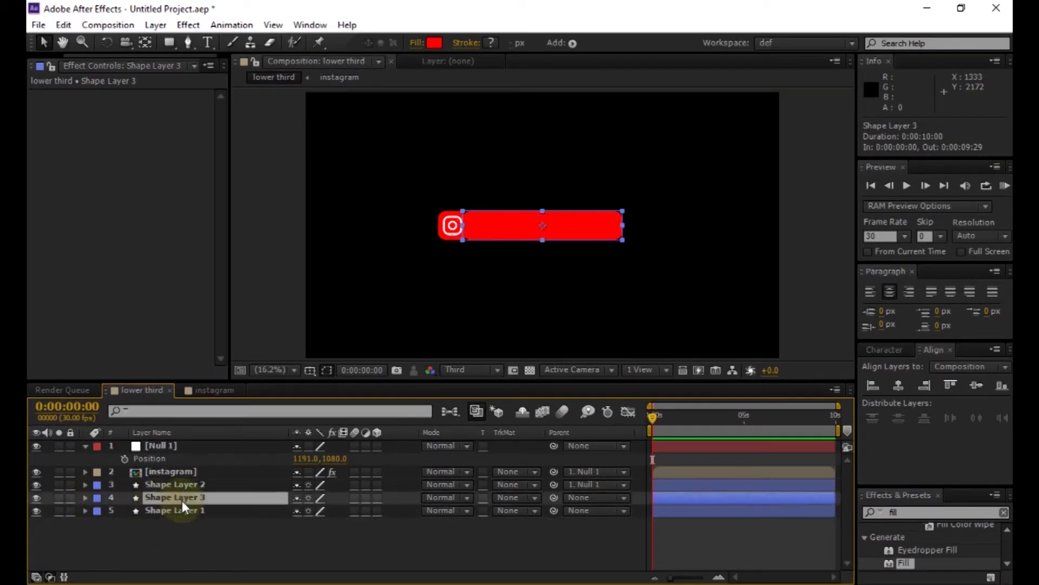
left_click(440, 41)
left_click_drag(185, 348, 139, 244)
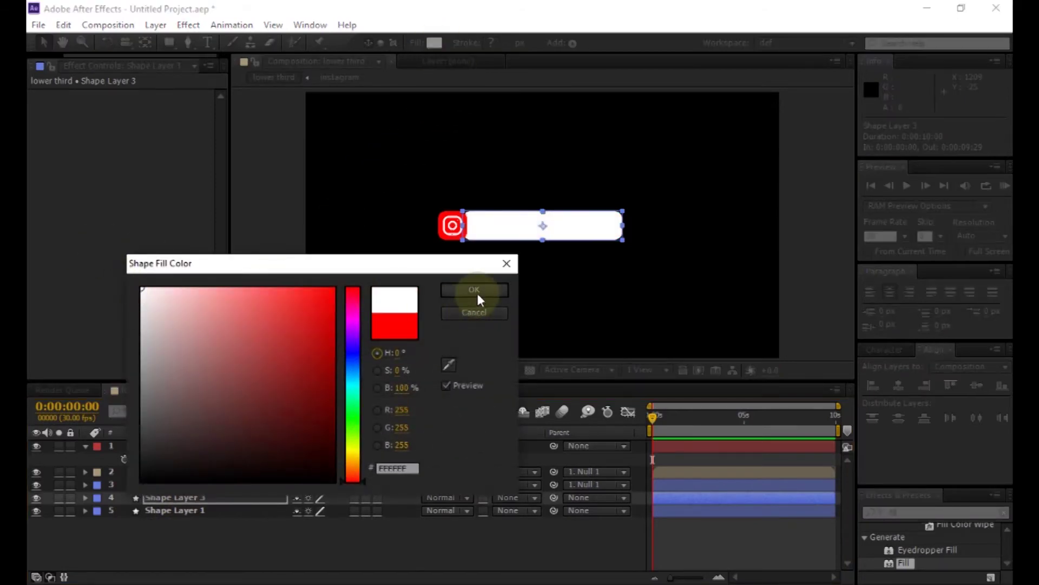
left_click(475, 291)
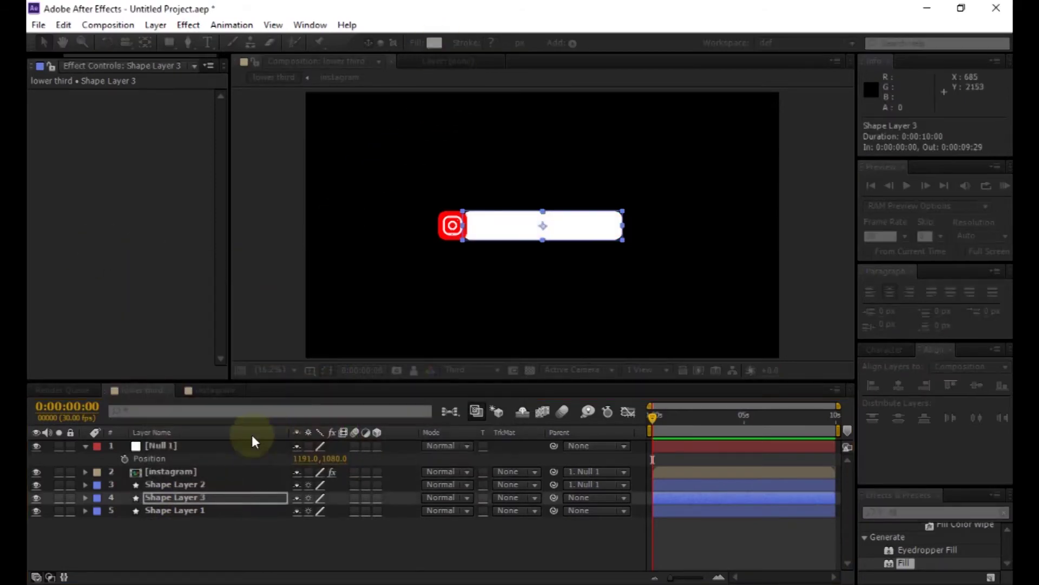
Step: Reduce the white Shape Layer 3's rectangle path size to 493 by 100
left_click(85, 498)
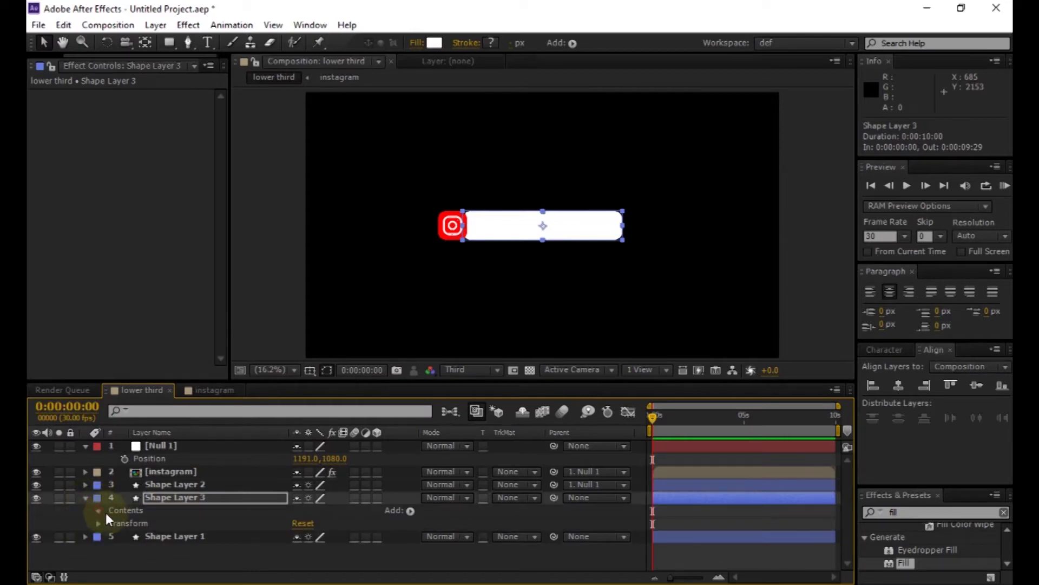
left_click(98, 511)
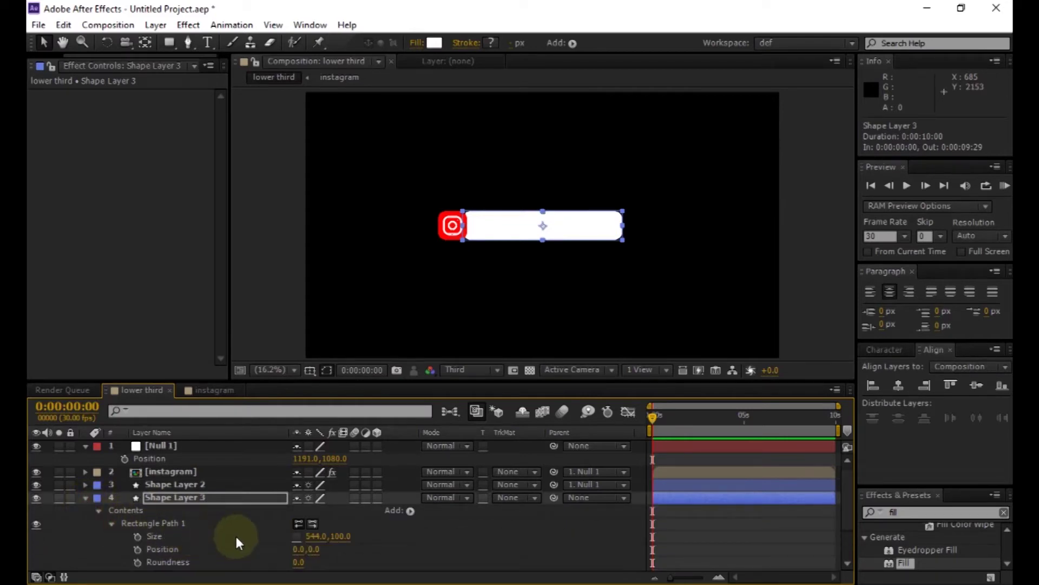
left_click_drag(313, 536, 274, 546)
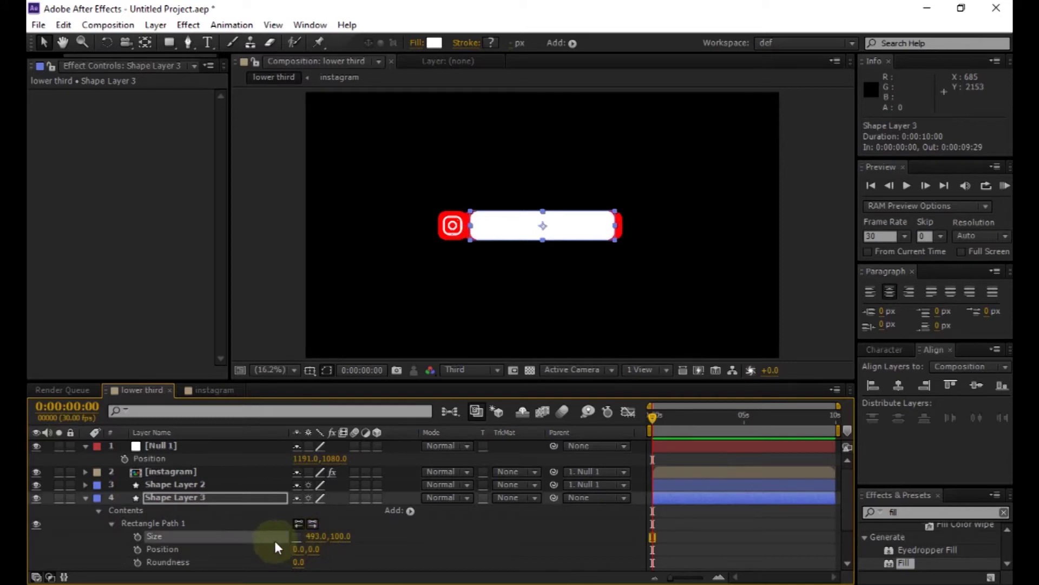
Step: Nudge Shape Layer 3 left to position 1862, 1080 so its left end tucks under the logo's red square
left_click(216, 498)
key("shift+Left")
key("shift+Left")
key("shift+Left")
key("shift+Left")
key("shift+Left")
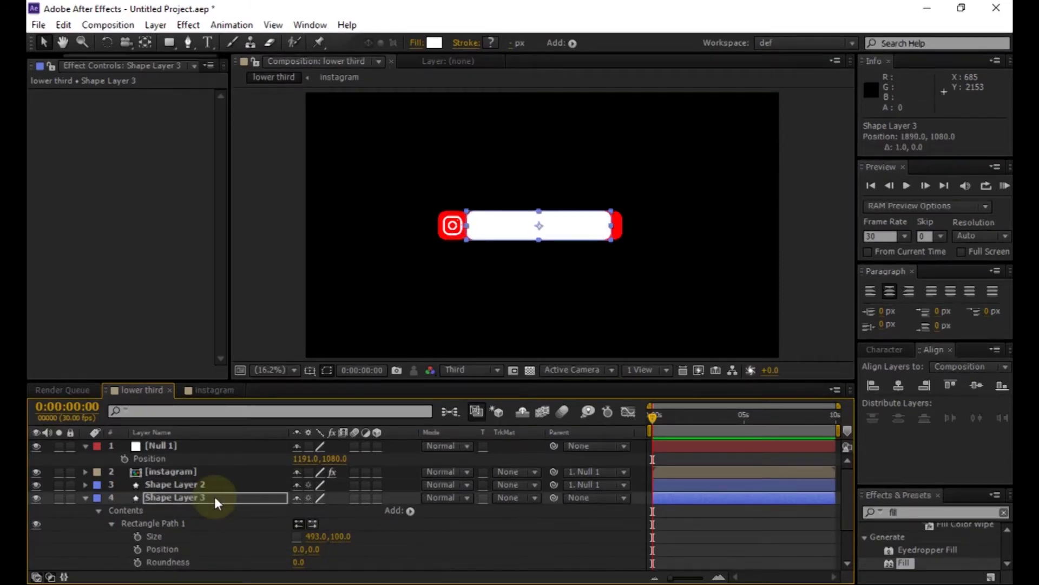
key("period")
key("period")
key("period")
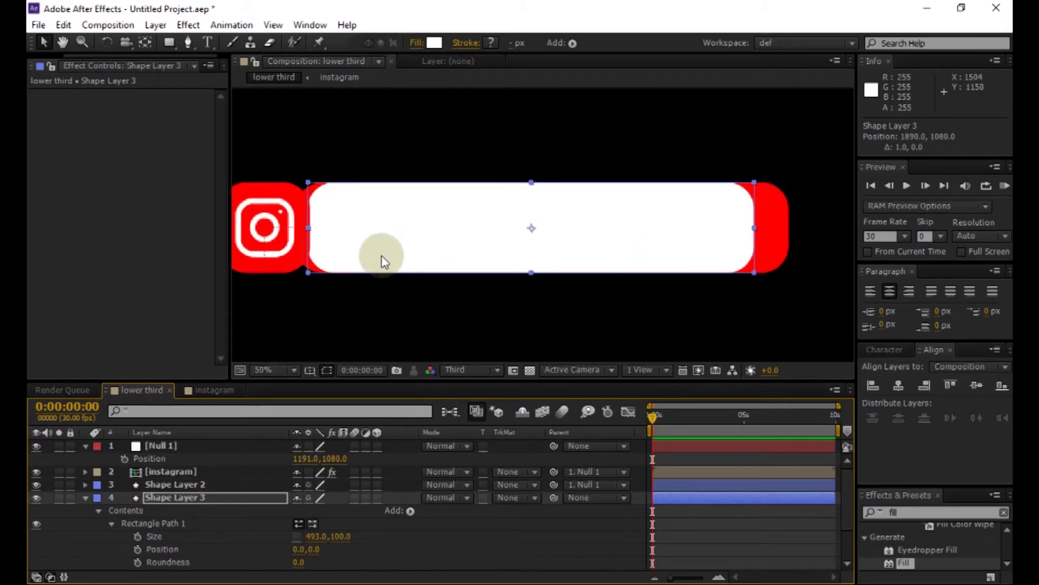
key("Left")
key("Left")
key("Left")
key("Left")
key("Left")
key("Left")
key("Left")
key("Left")
key("Left")
key("Left")
key("Left")
key("Left")
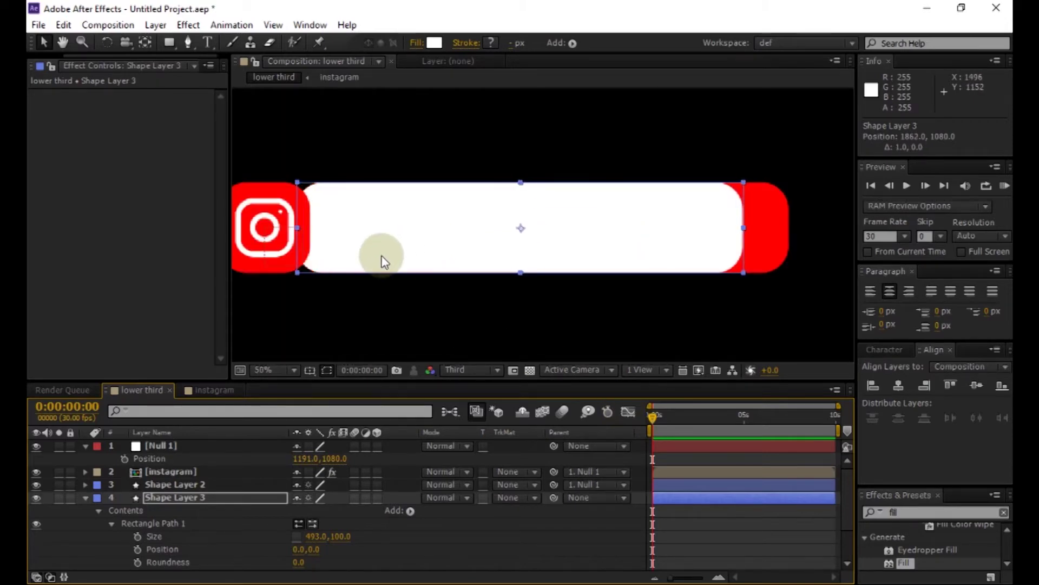
key("Left")
key("Left")
key("Left")
key("Left")
key("Left")
key("Left")
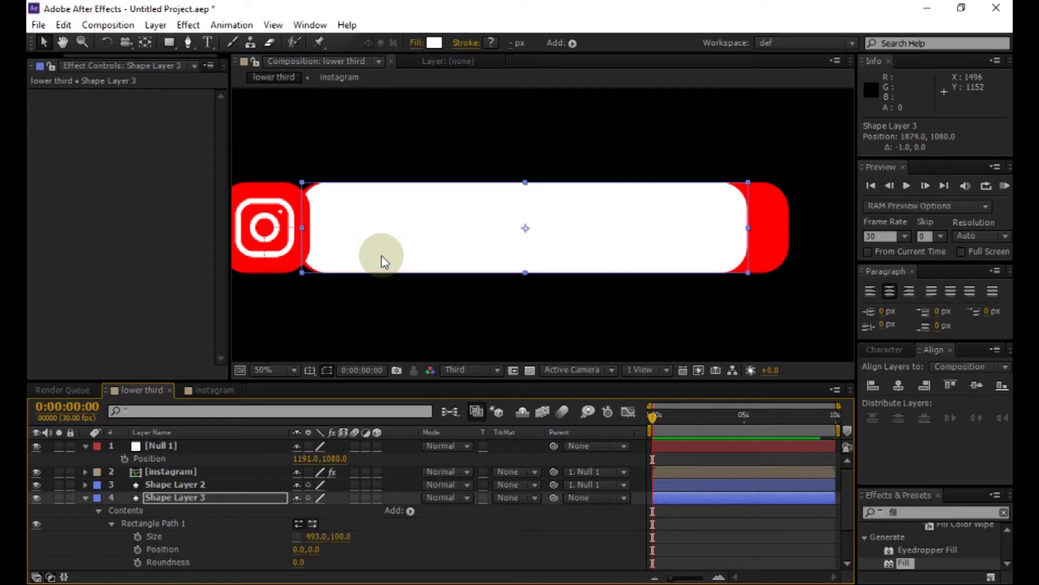
key("Left")
key("Left")
key("comma")
key("comma")
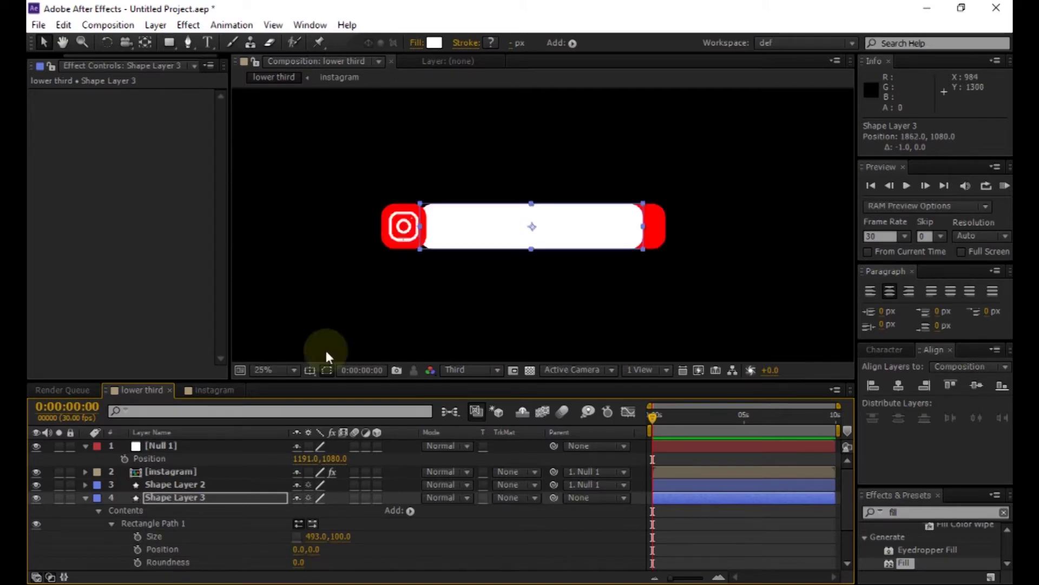
Step: Set Shape Layer 3's rectangle path size to 504 by 100, nudge it right to position 1874, 1080, and collapse its properties
left_click_drag(314, 543, 324, 543)
key("Right")
key("Right")
key("Right")
key("Right")
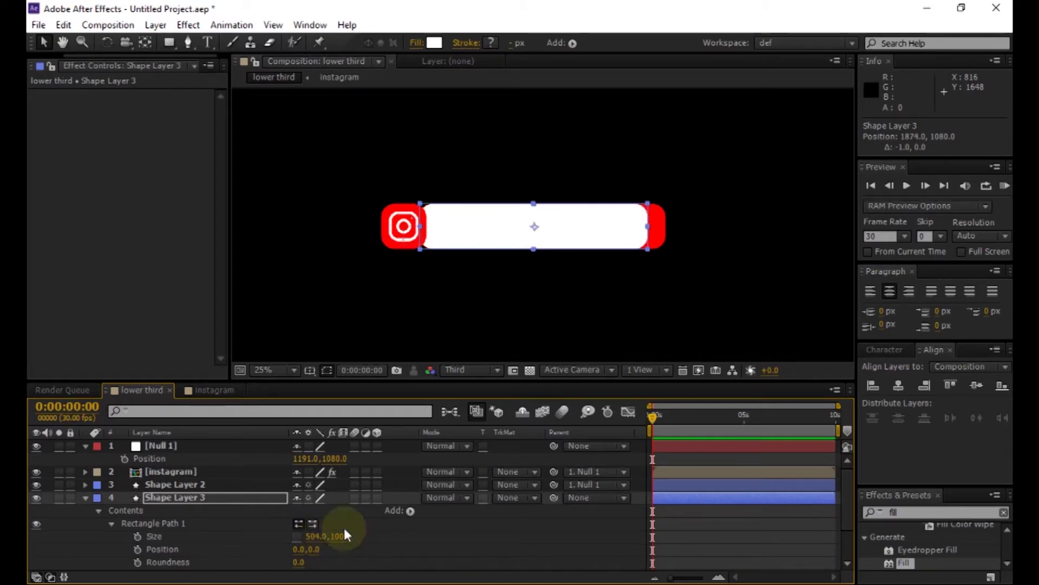
left_click(609, 324)
key("comma")
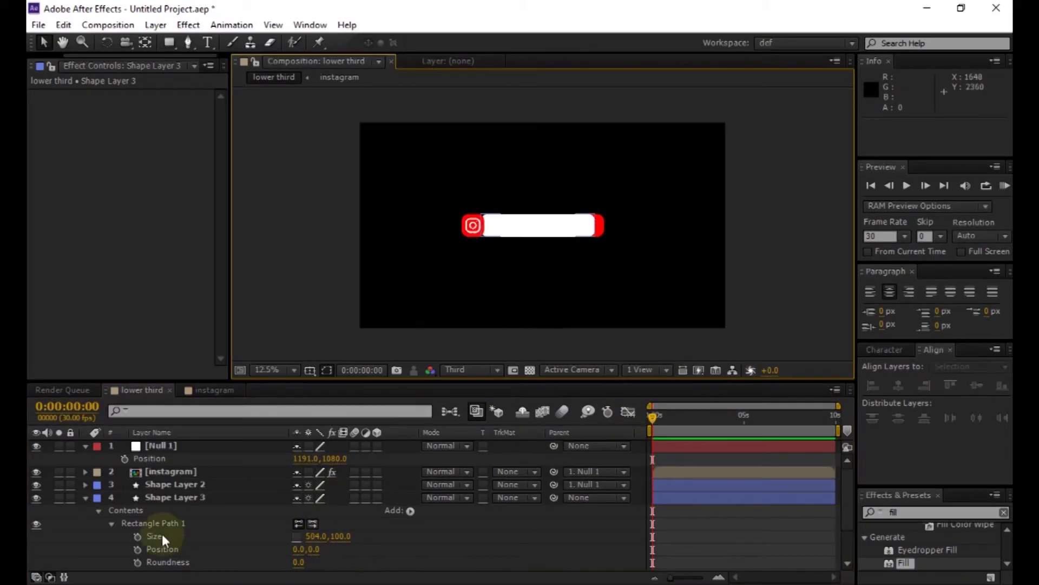
left_click(87, 495)
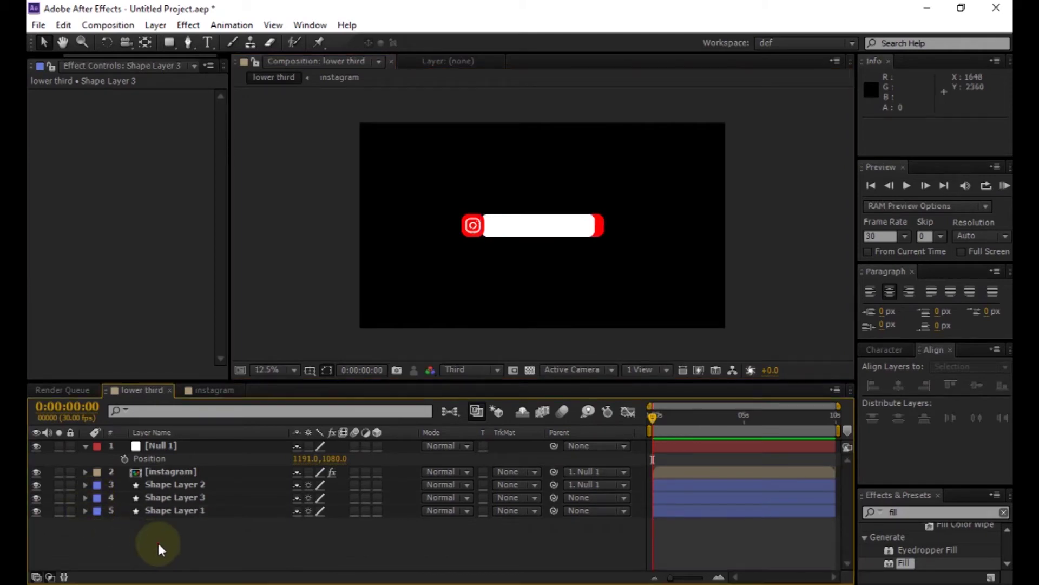
Step: Duplicate Shape Layer 1 and Shape Layer 3, and set each original's track matte to Alpha Matte using its duplicate
left_click(193, 512)
key("ctrl+d")
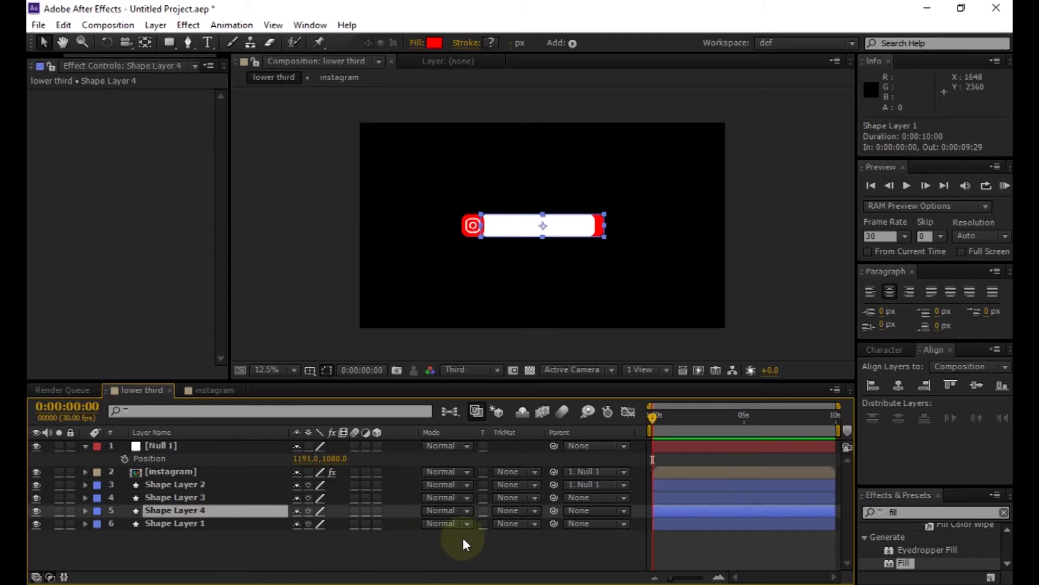
left_click(509, 523)
left_click(519, 456)
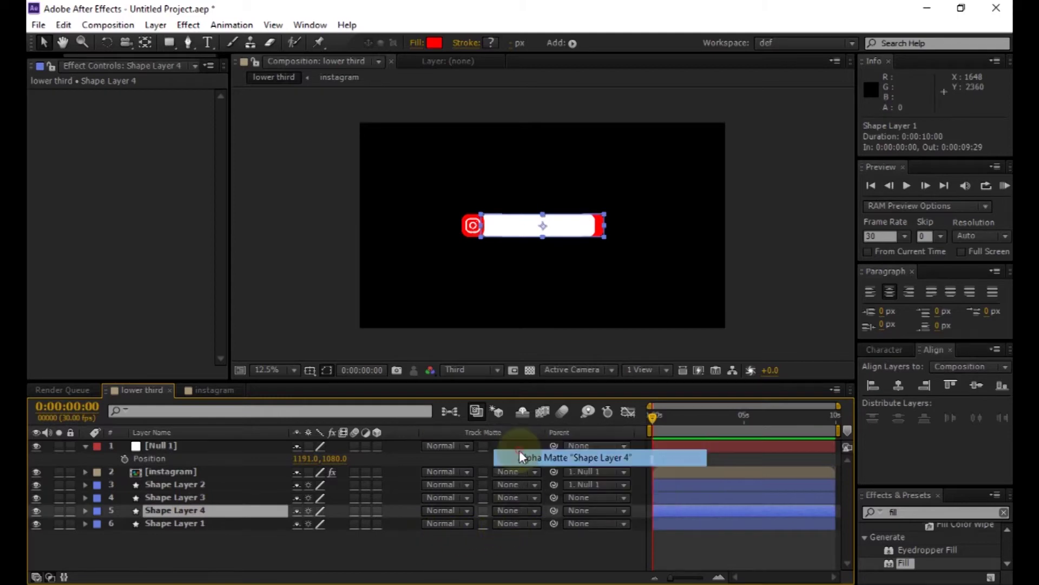
left_click(203, 497)
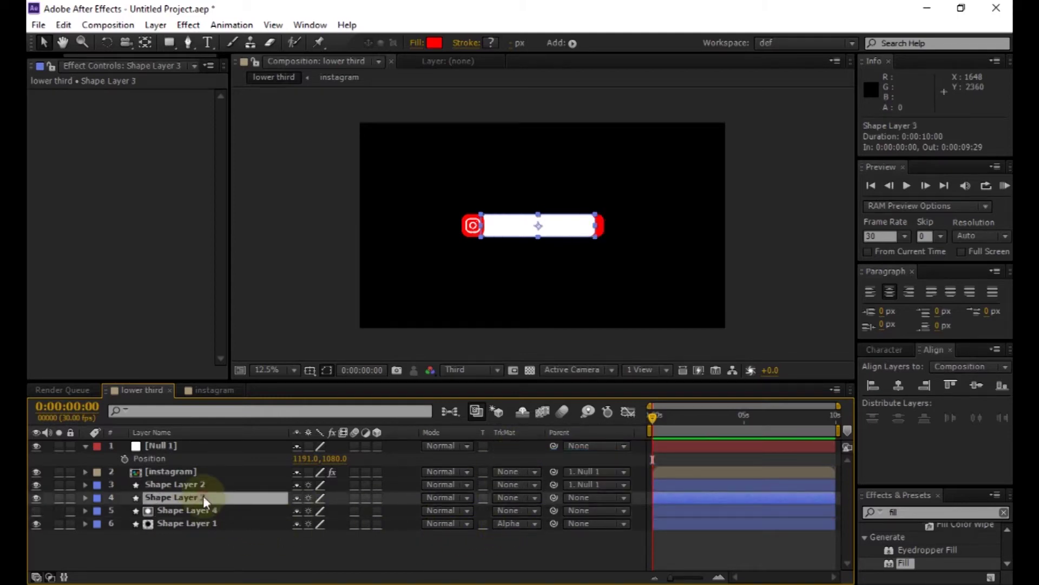
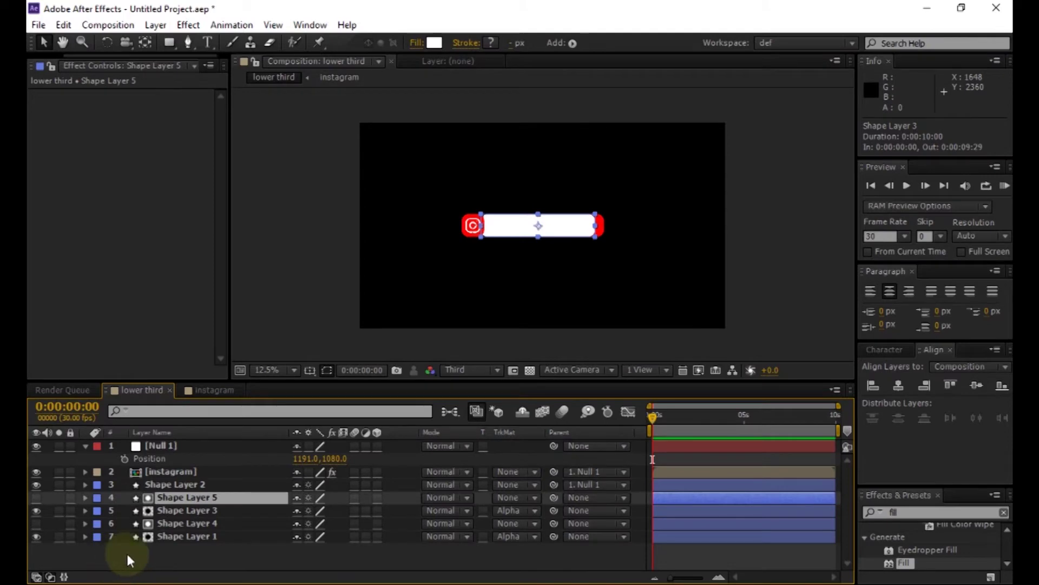
left_click(125, 551)
Step: Collapse Null 1's properties and leave all layers deselected
left_click(167, 482)
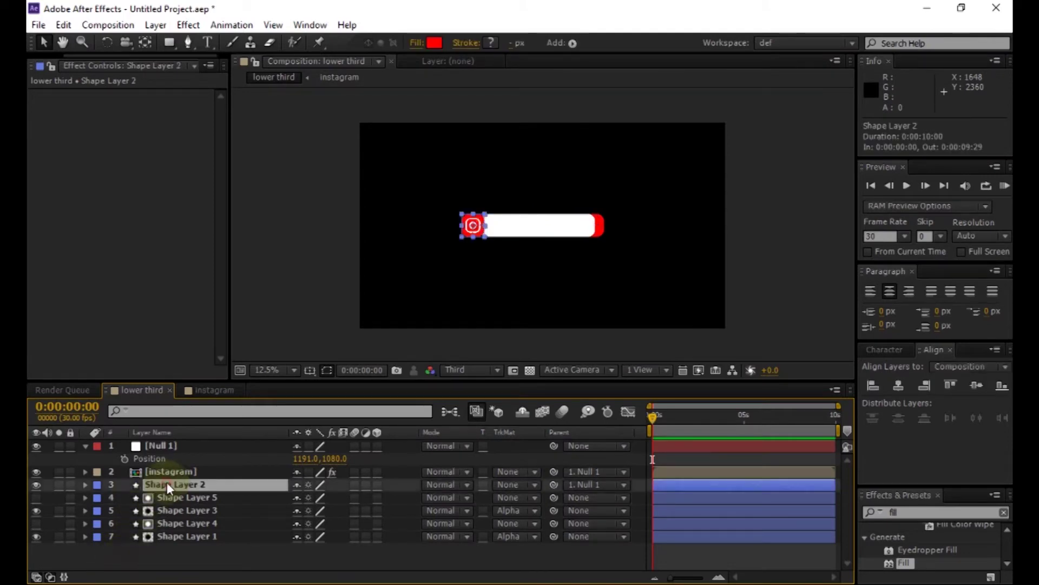
left_click(164, 473)
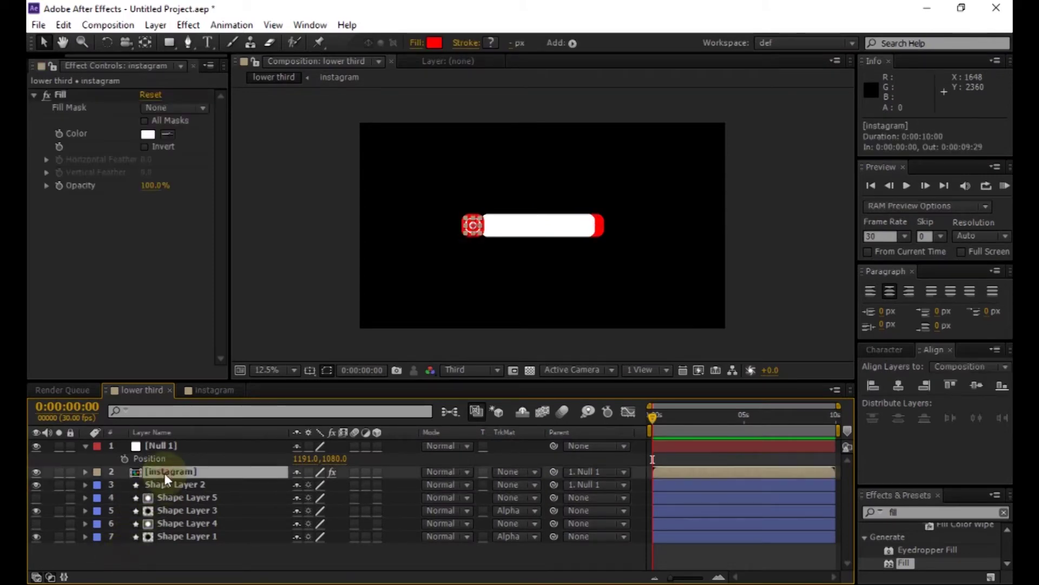
left_click(86, 445)
left_click(101, 544)
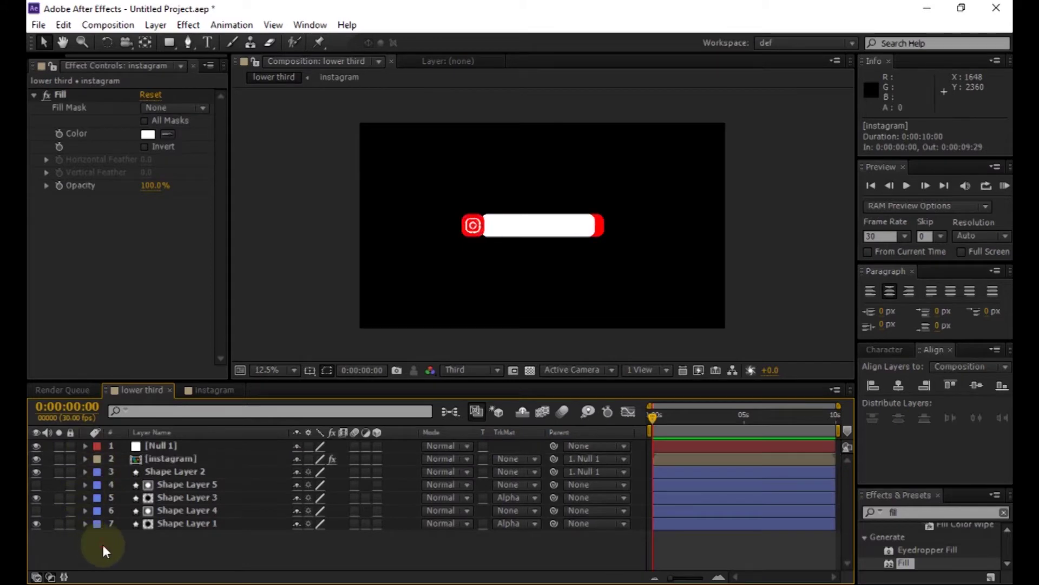
mouse_move(220, 495)
left_mouse_down()
mouse_move(226, 485)
mouse_move(215, 504)
left_mouse_up()
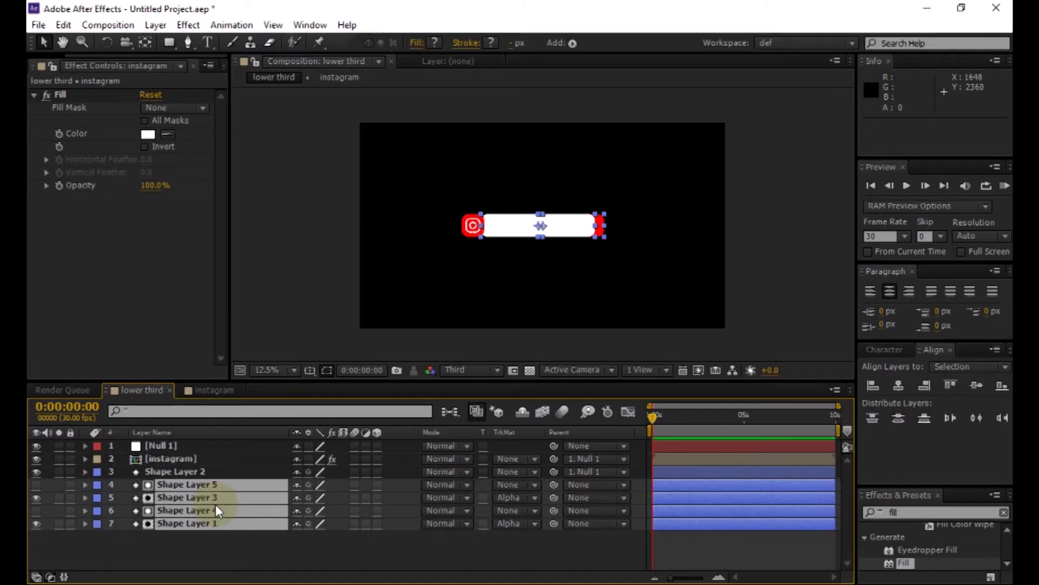
left_click(196, 553)
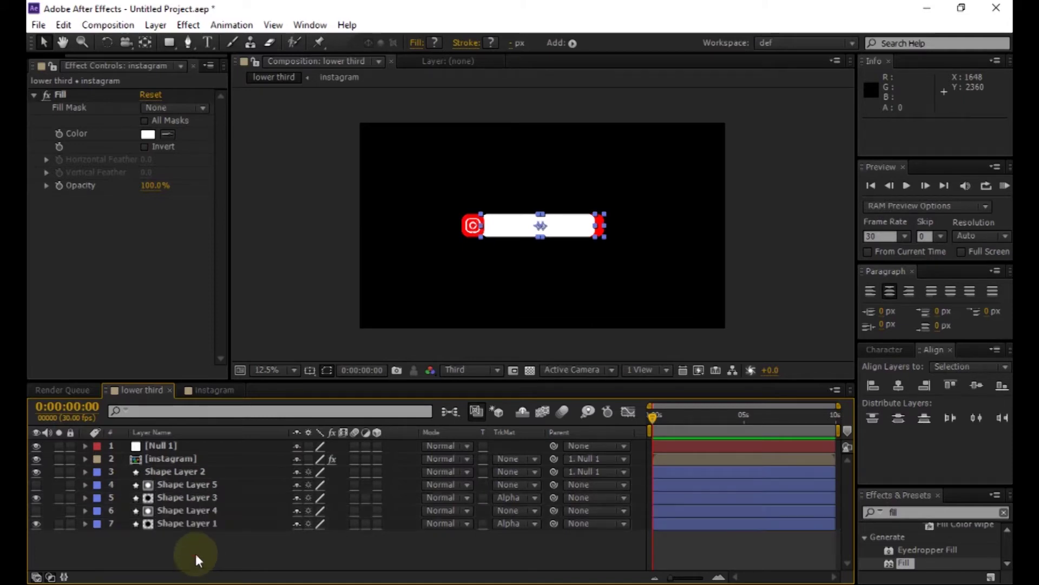
Step: Add a Position keyframe to Shape Layer 3 at 0:00:01:16
left_click(705, 418)
left_click_drag(701, 418, 680, 432)
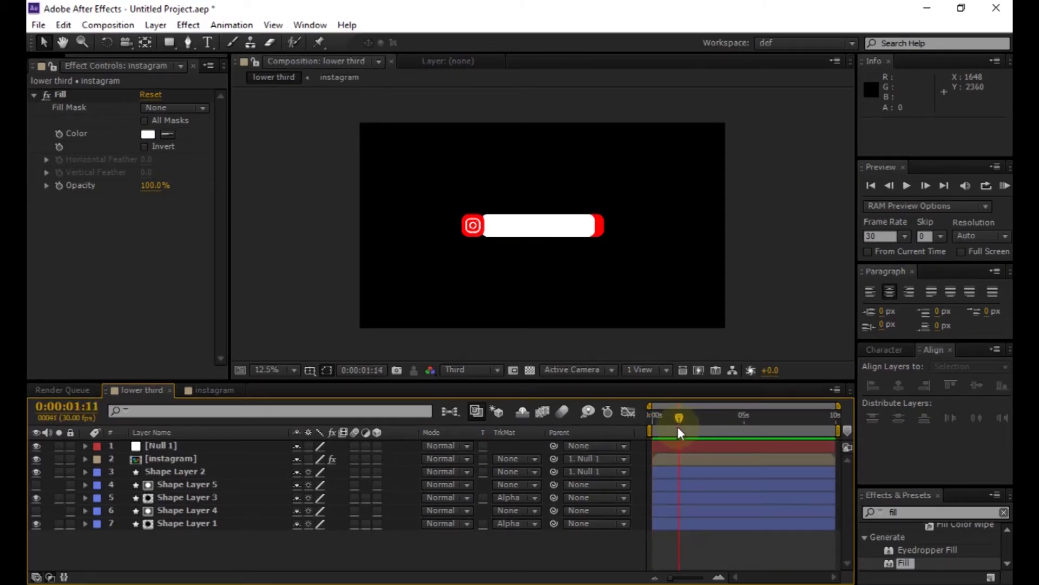
left_click(213, 495)
key("p")
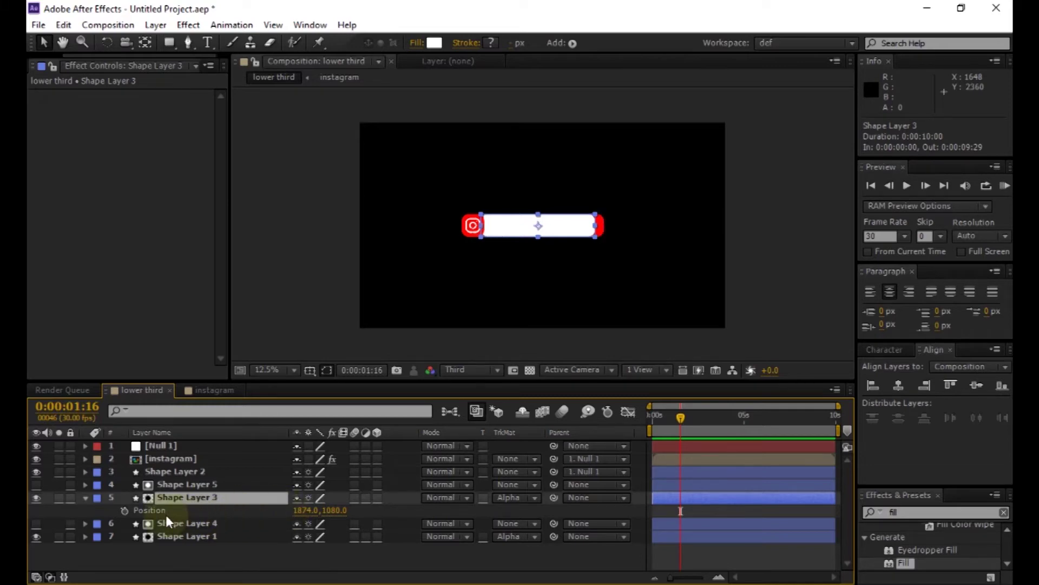
left_click(125, 510)
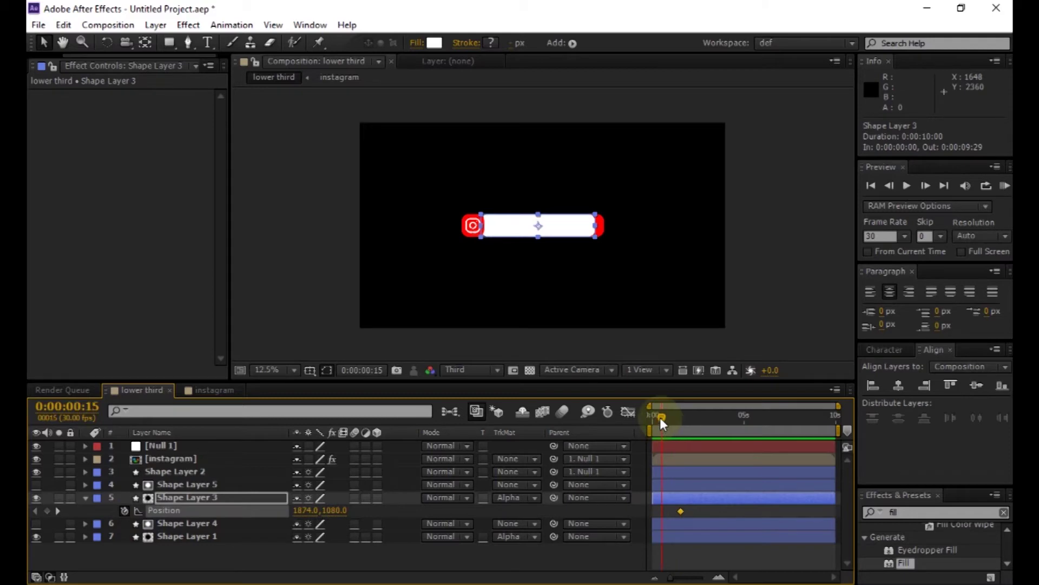
Step: At 0:00:00:11, shift Shape Layer 3 left to position 598, 1080 so the white bar hides behind the logo square
left_click_drag(660, 418, 659, 417)
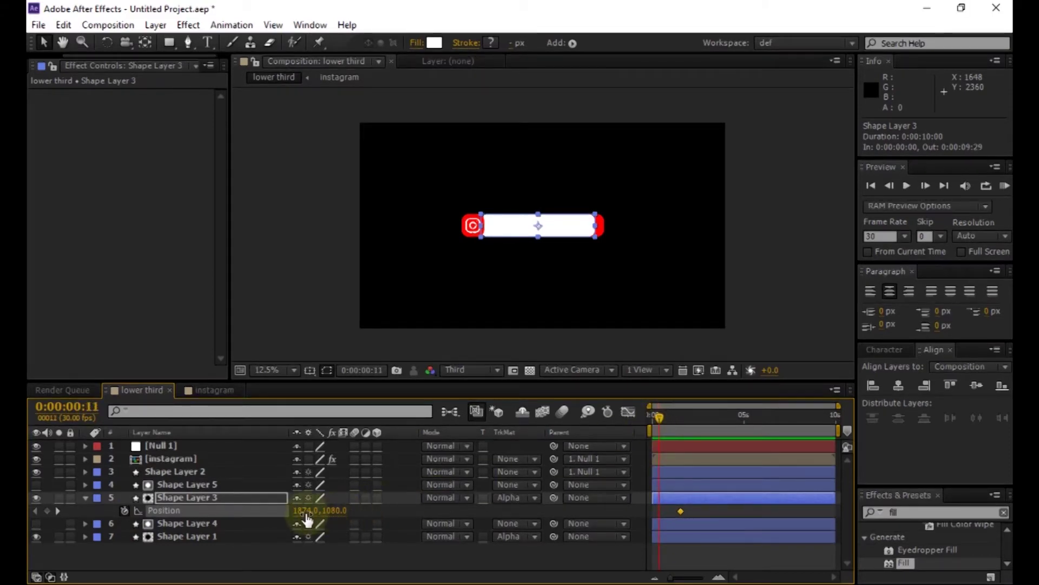
left_click_drag(306, 517, 123, 518)
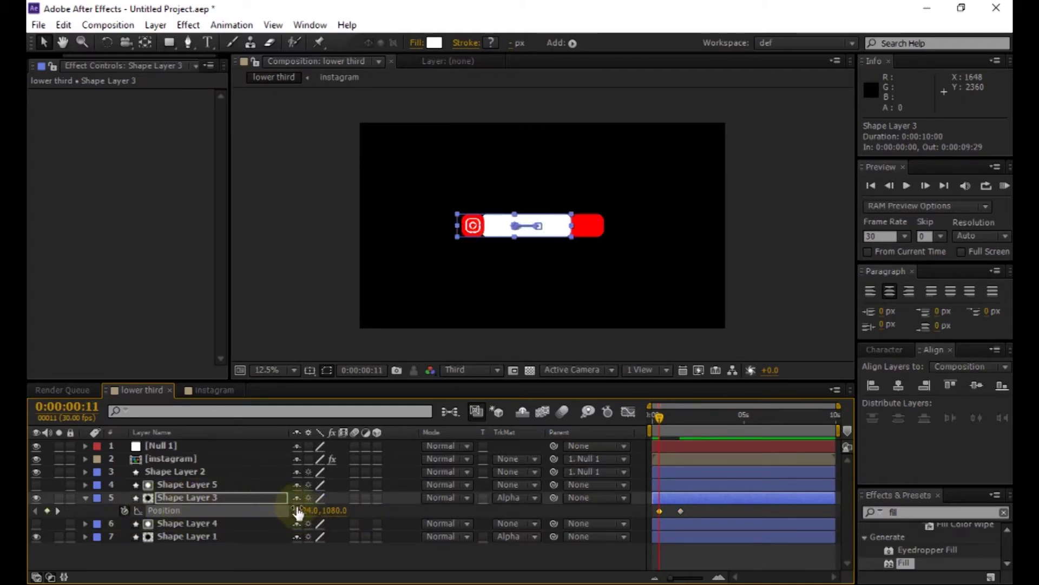
left_click_drag(298, 512, 72, 539)
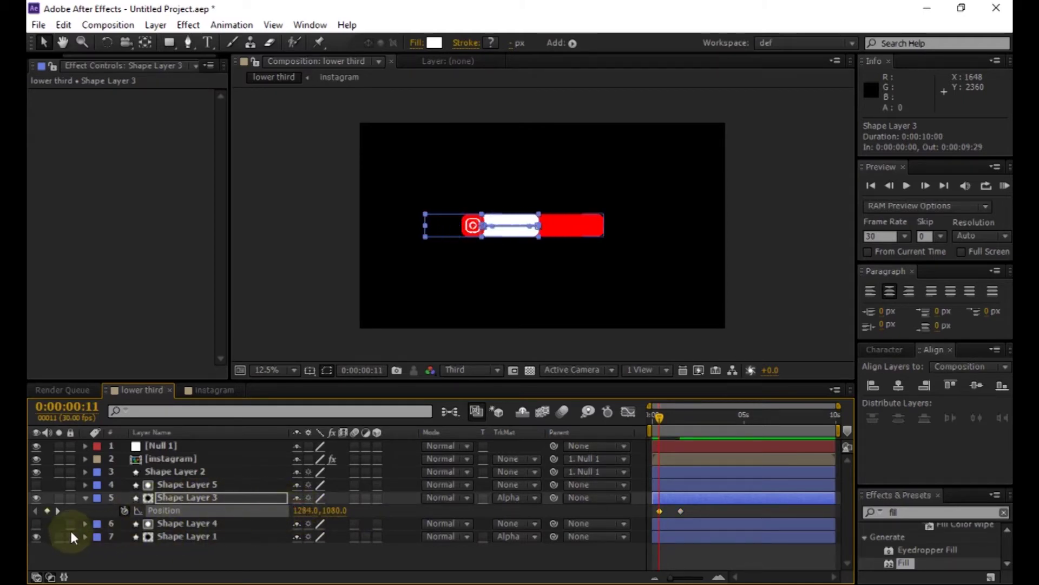
left_click_drag(313, 519, 65, 529)
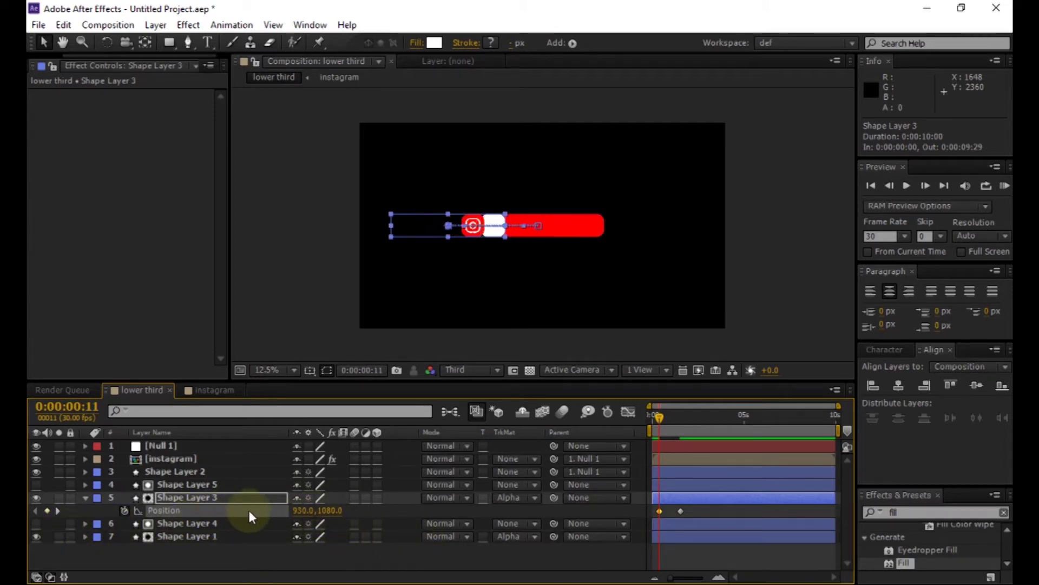
left_click_drag(295, 510, 80, 541)
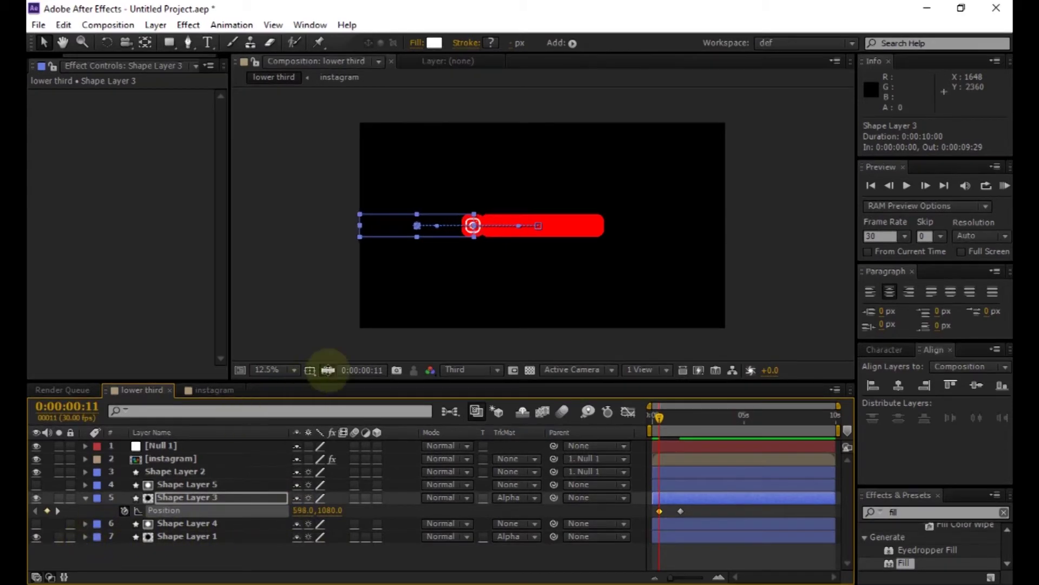
Step: Reveal Shape Layer 1's Position and add a keyframe to it at 0:00:01:12
key("period")
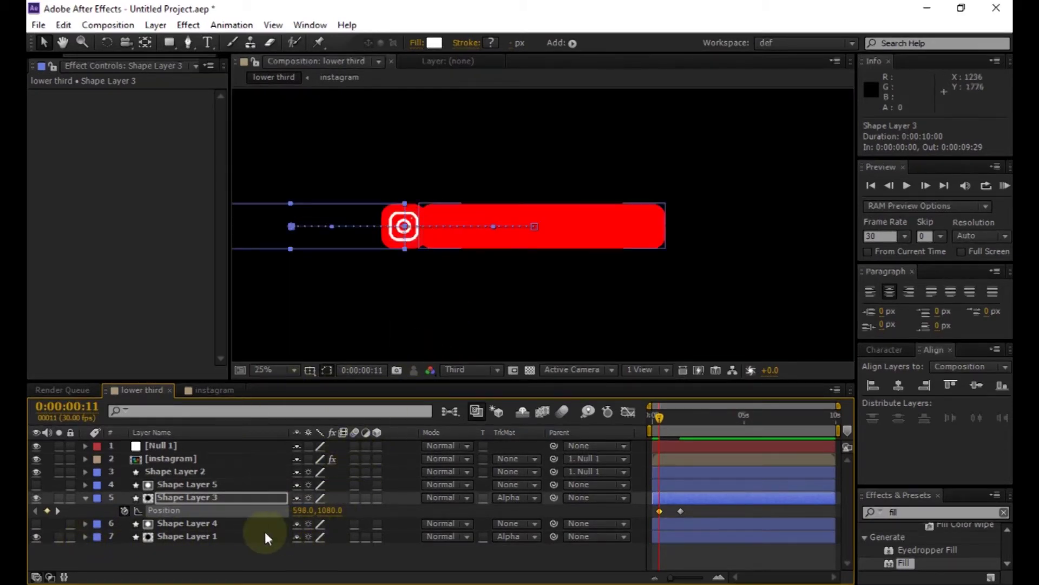
left_click(203, 536)
key("p")
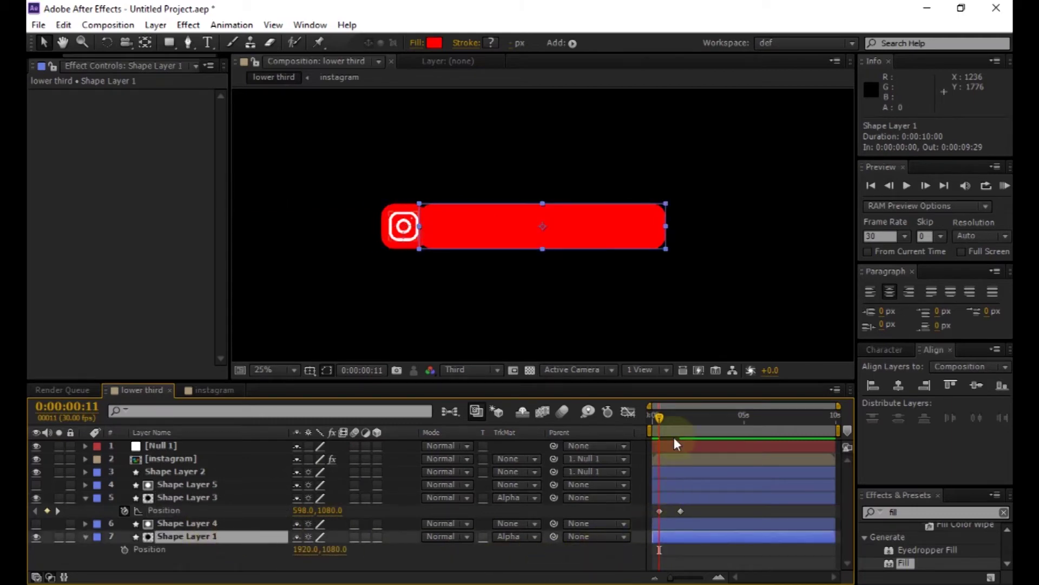
key("Page_Up")
key("Page_Up")
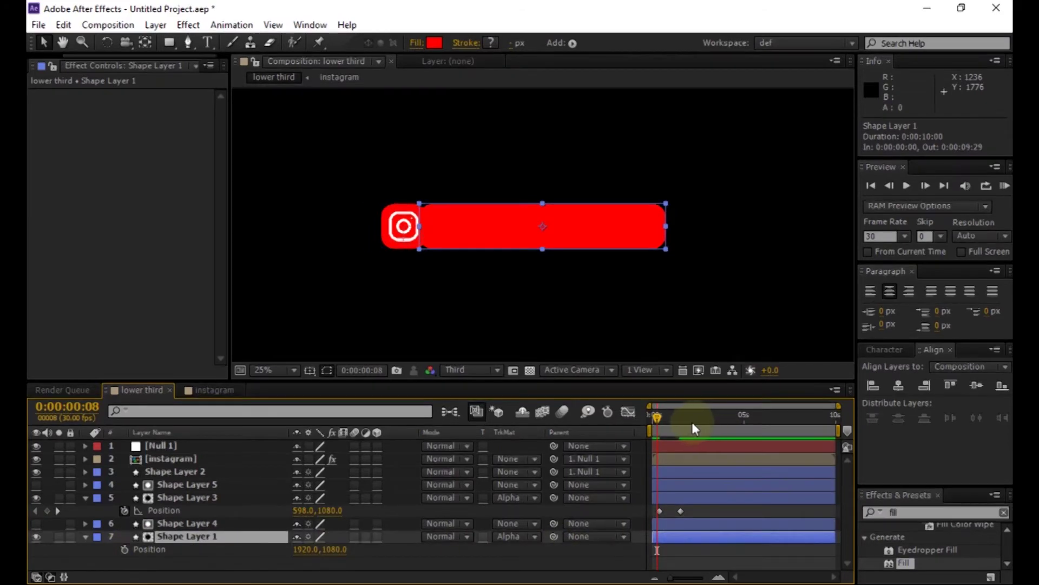
left_click(679, 417)
left_click_drag(679, 418, 678, 420)
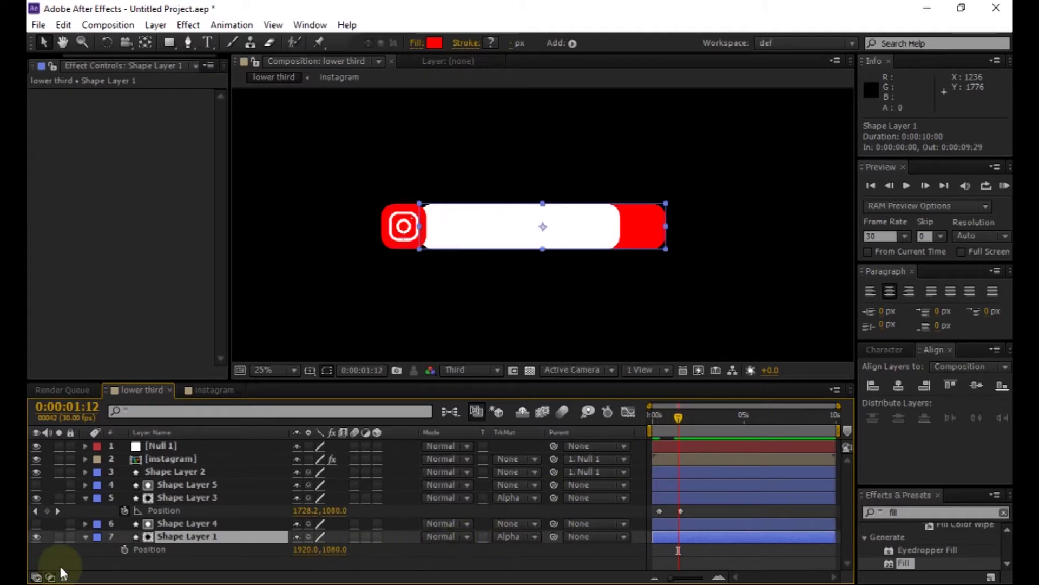
left_click(124, 549)
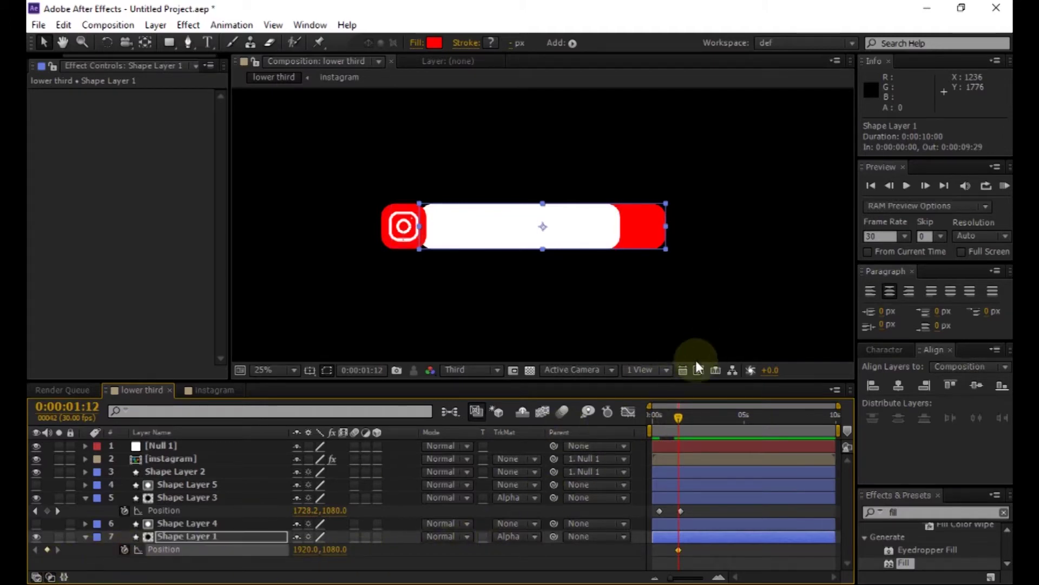
Step: At 0:00:00:08, shift Shape Layer 1 left to position 546, 1080 so the red bar hides behind the logo square
left_click(660, 418)
left_click_drag(660, 418, 656, 419)
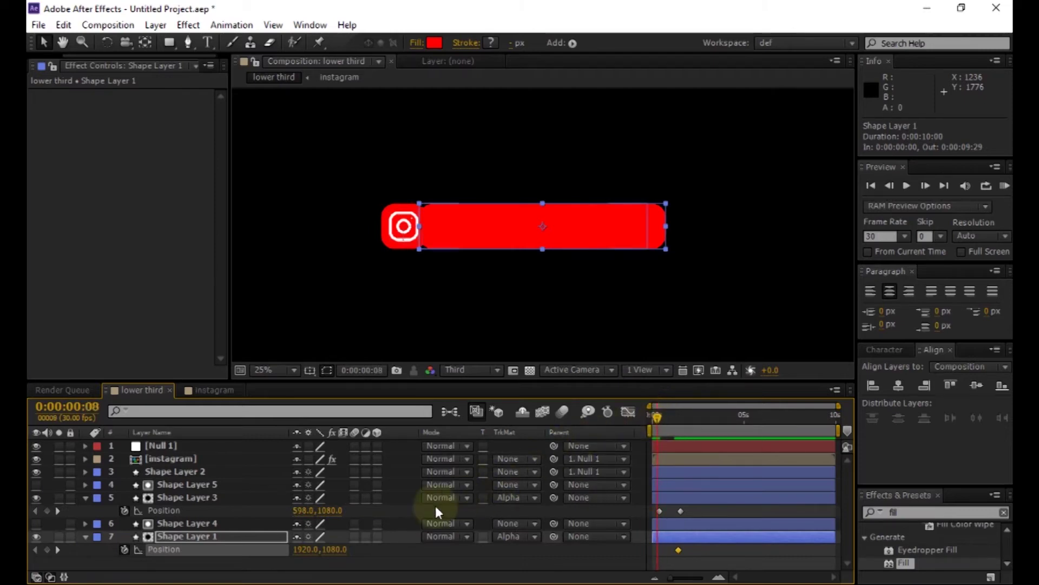
left_click_drag(295, 550, 194, 574)
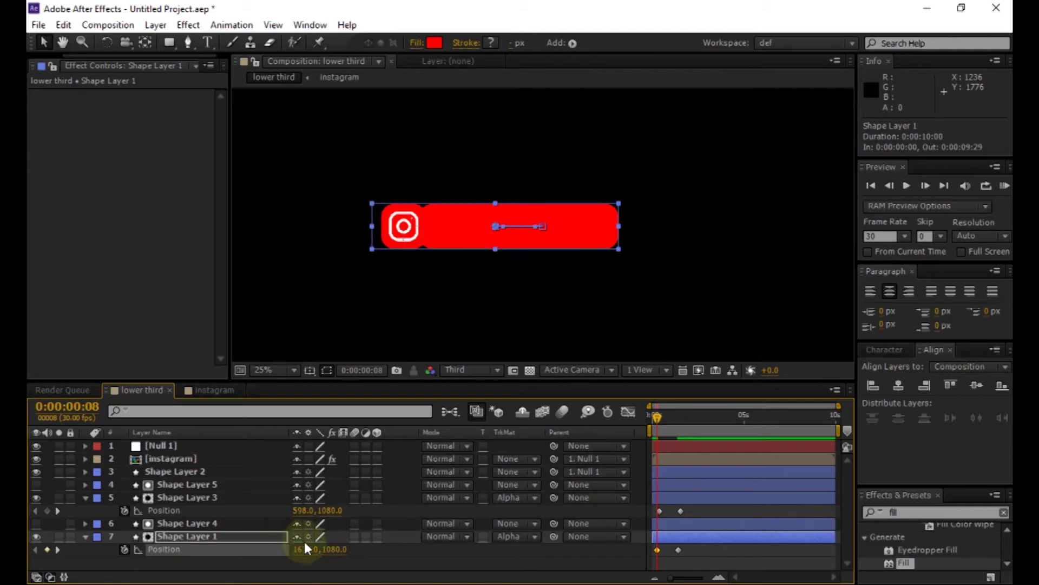
left_click_drag(303, 550, 93, 569)
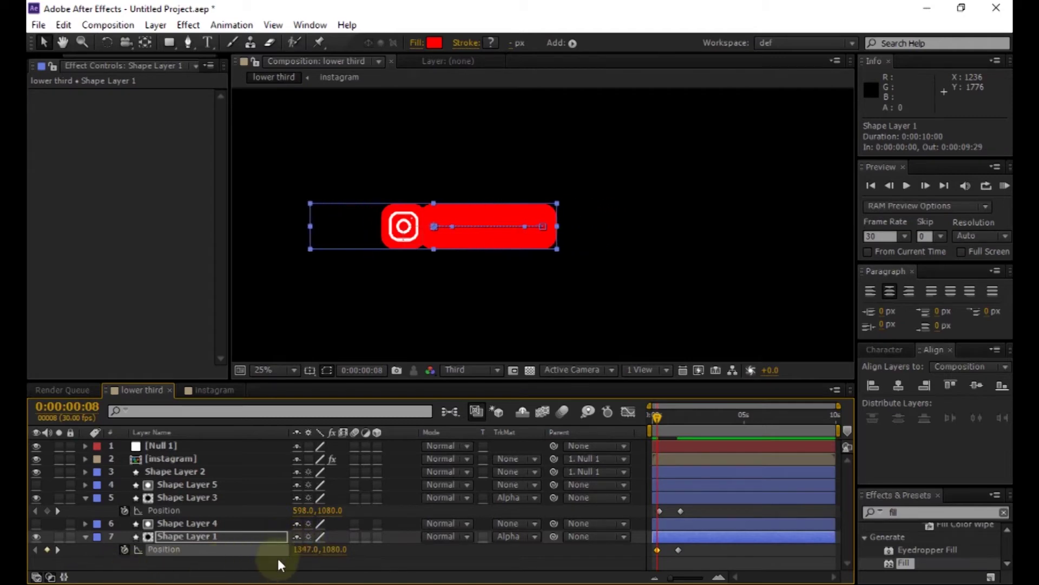
left_click_drag(279, 554, 217, 566)
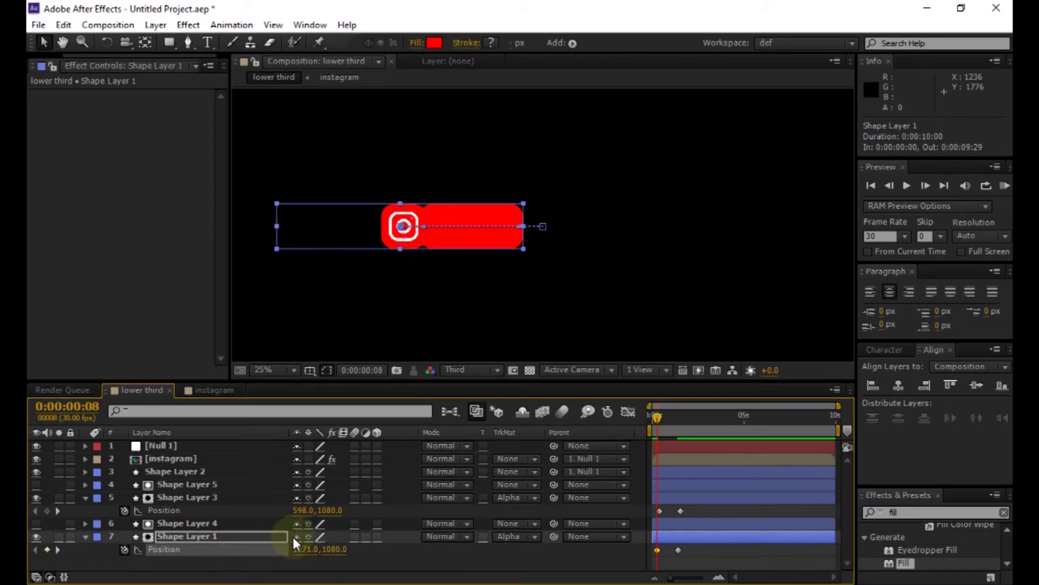
left_click_drag(301, 553, 108, 572)
left_click_drag(301, 553, 68, 573)
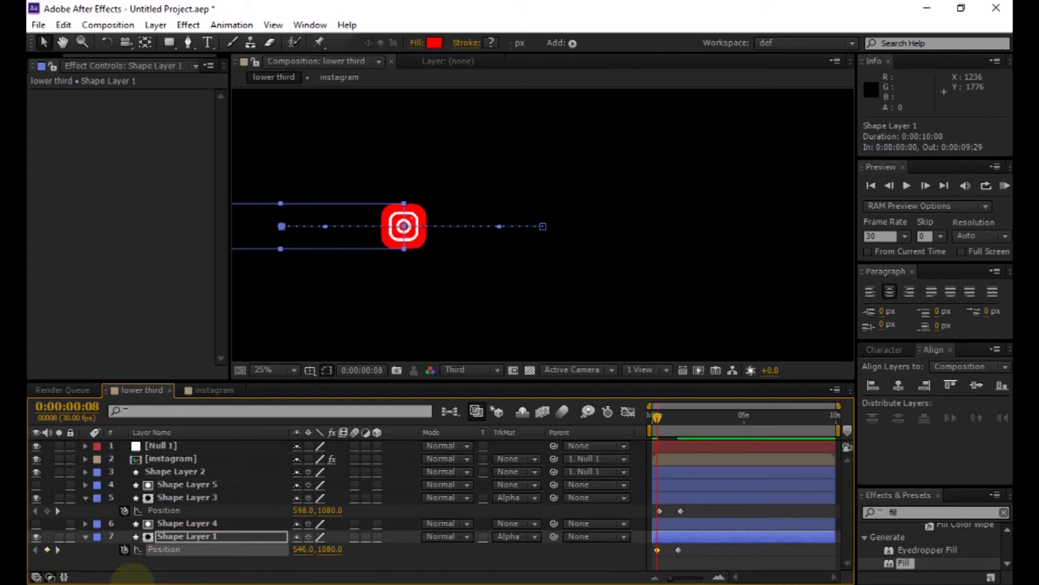
Step: Collapse the Position properties of Shape Layers 1 and 3 and preview the bar animation up to 0:00:00:23
left_click(209, 560)
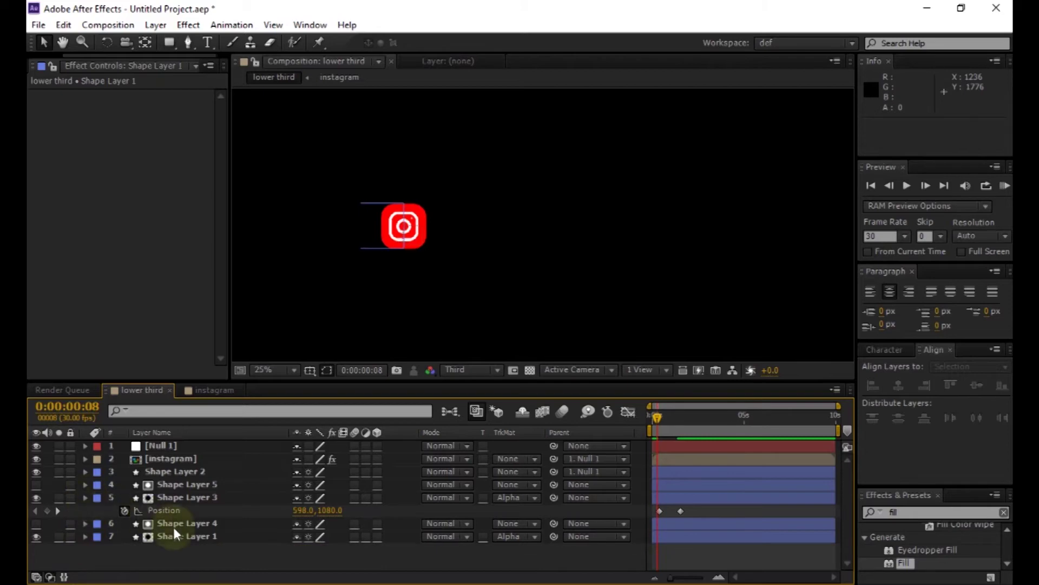
key("u")
key("space")
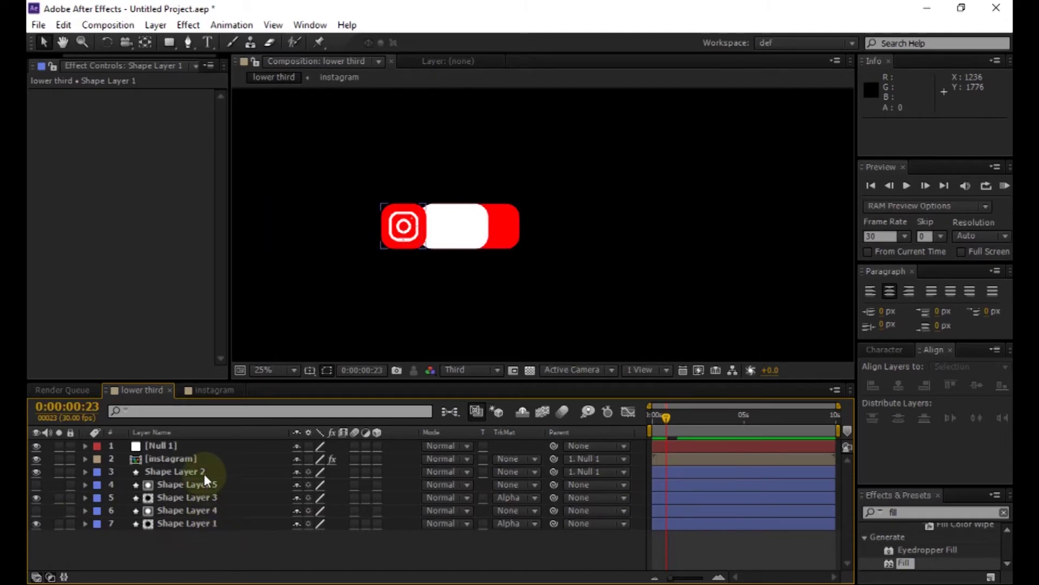
Step: Reveal Null 1's Position and add a keyframe to it at 0:00:01:12
left_click(219, 447)
key("p")
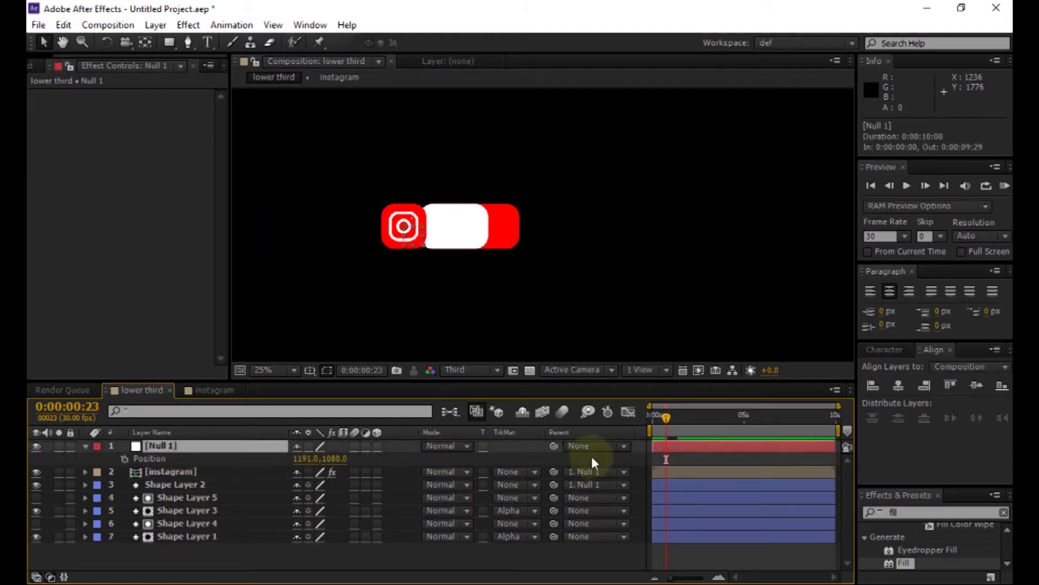
left_click_drag(669, 414, 680, 414)
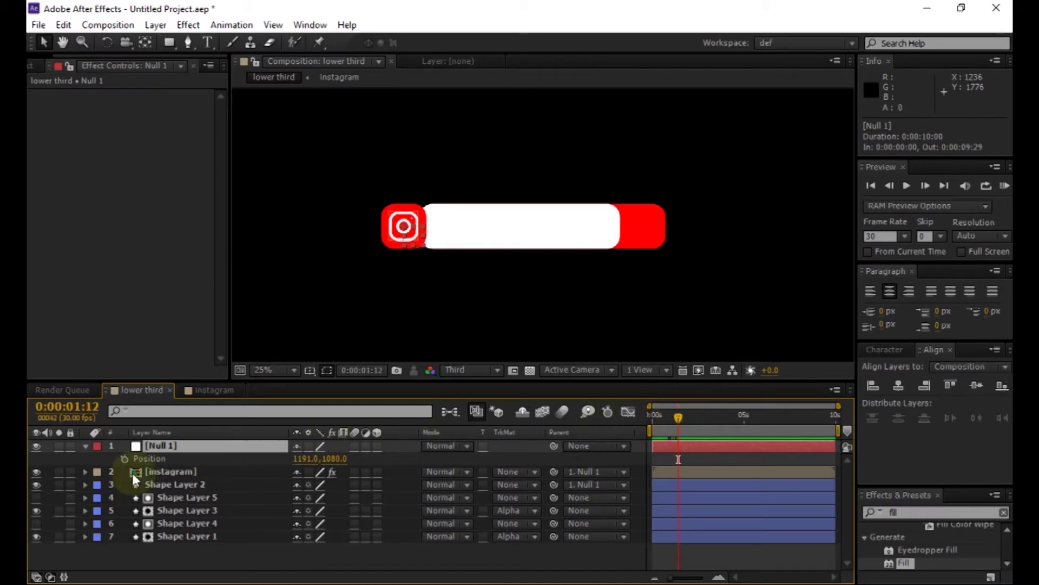
left_click(125, 458)
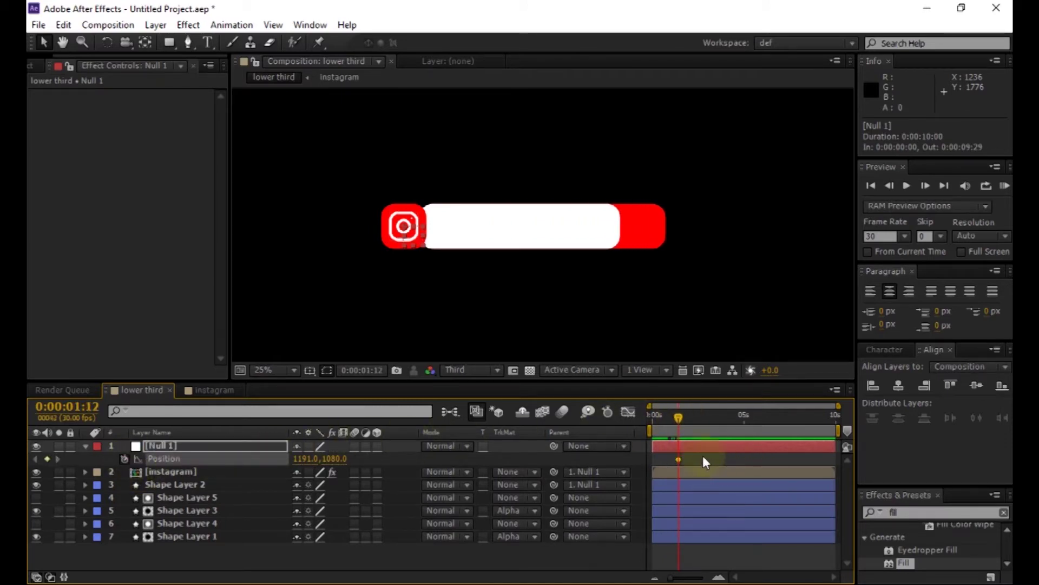
Step: At 0:00:00:07, set Null 1's X position to 1920, deselect it and collapse its properties
left_click(658, 421)
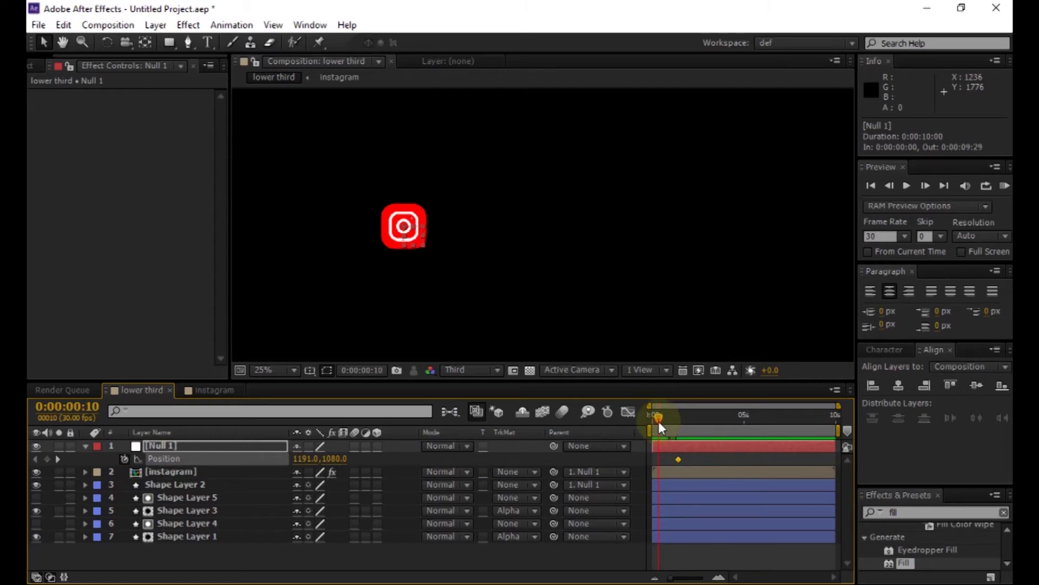
left_click(657, 421)
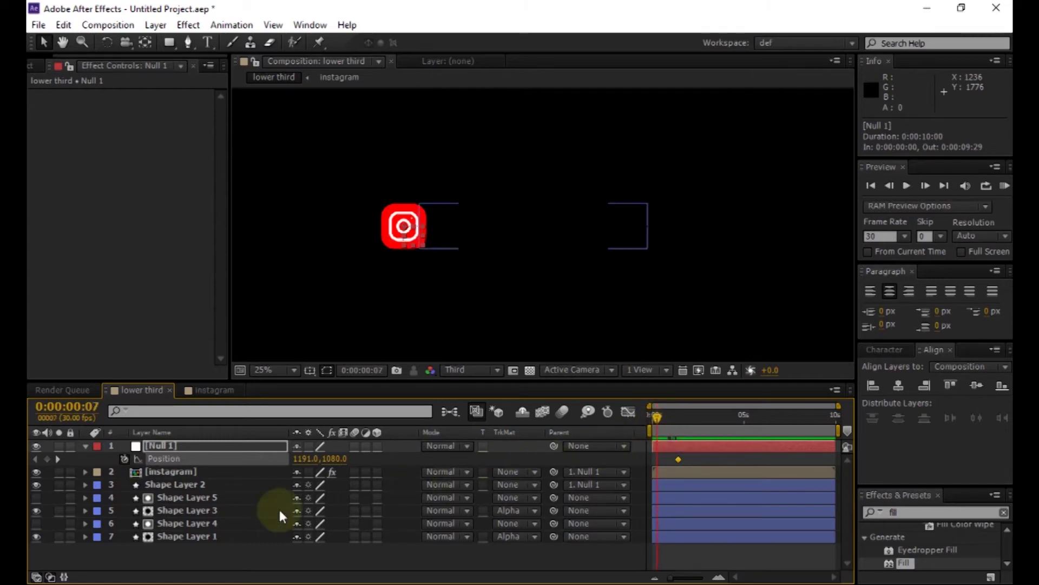
left_click(303, 458)
type("1920")
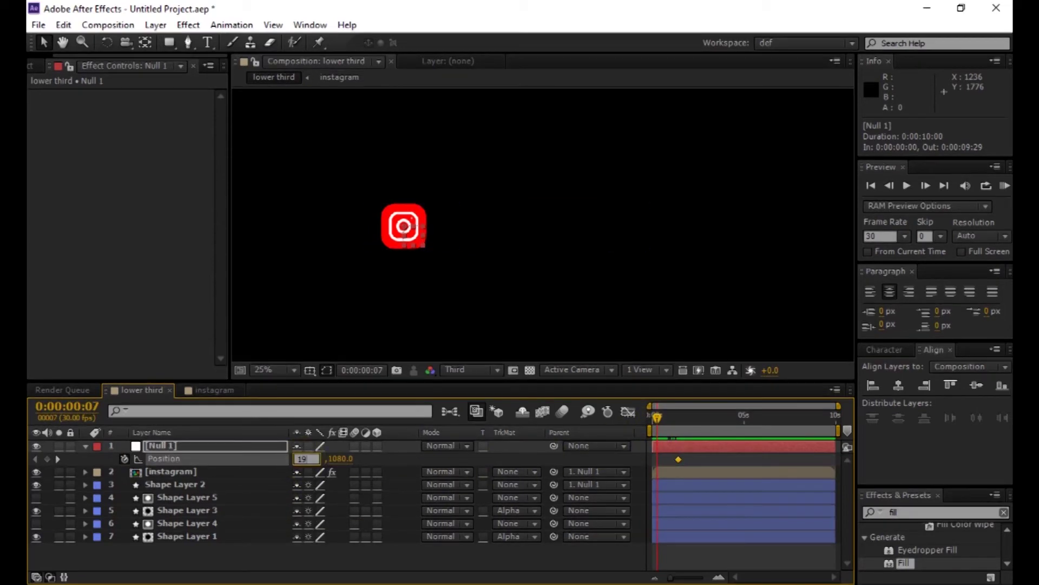
key("Return")
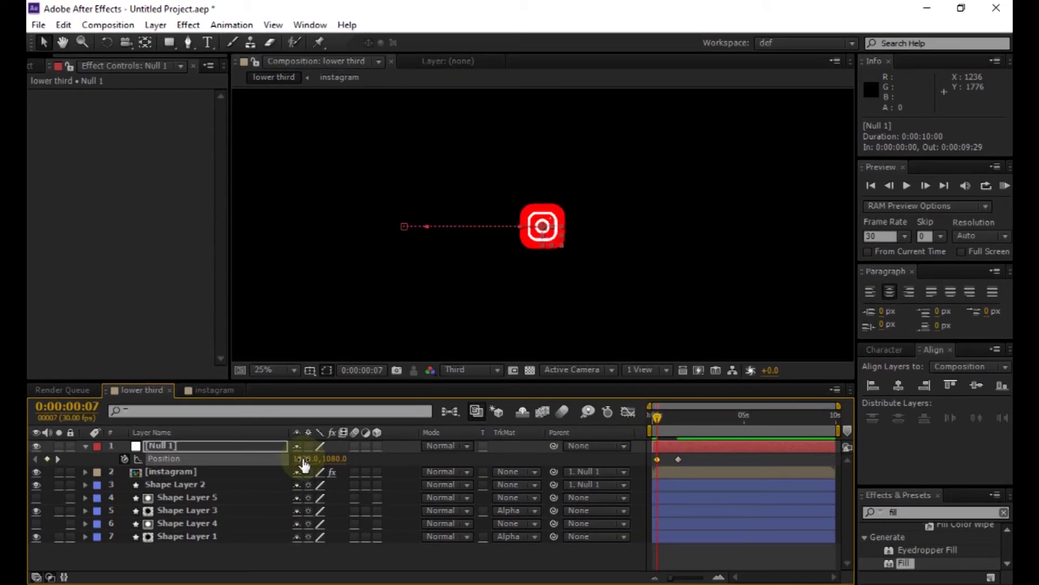
left_click(215, 557)
left_click(86, 446)
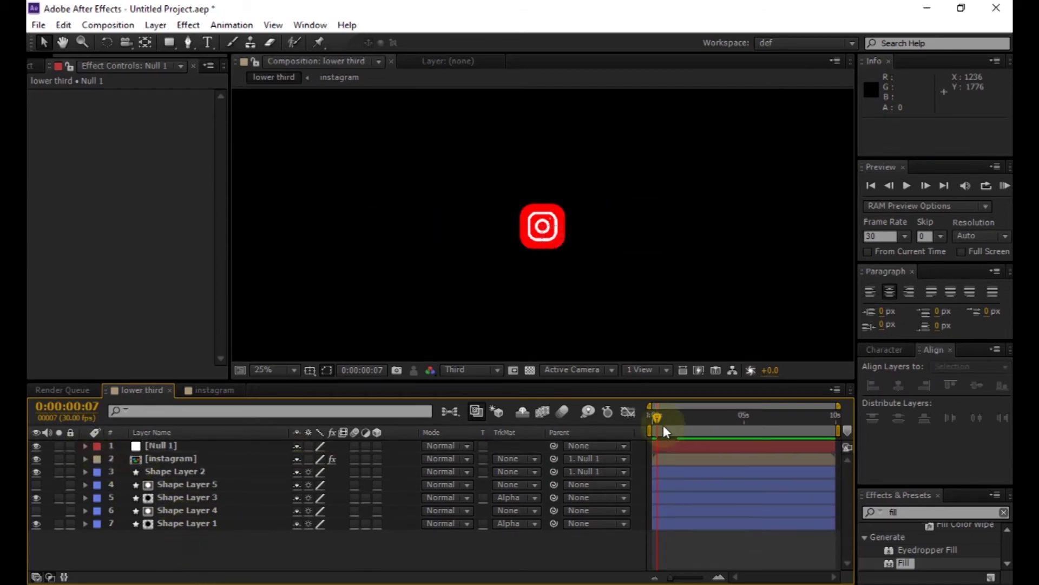
Step: Scrub to 0:00:00:22, create a solid named mask and place it directly below Shape Layer 2 in the layer stack
mouse_move(671, 417)
left_mouse_down()
mouse_move(691, 410)
mouse_move(667, 418)
left_mouse_up()
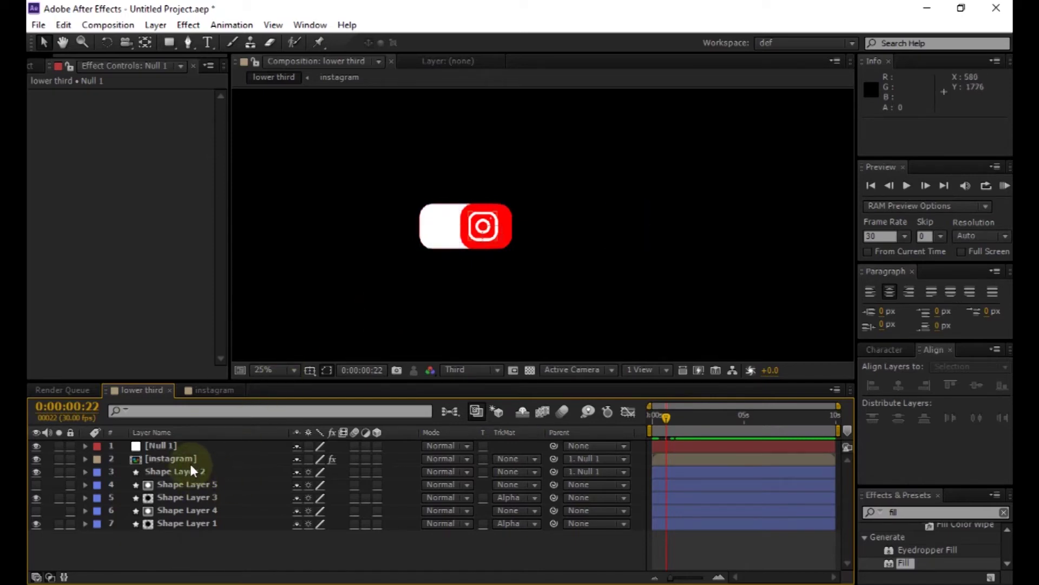
right_click(207, 552)
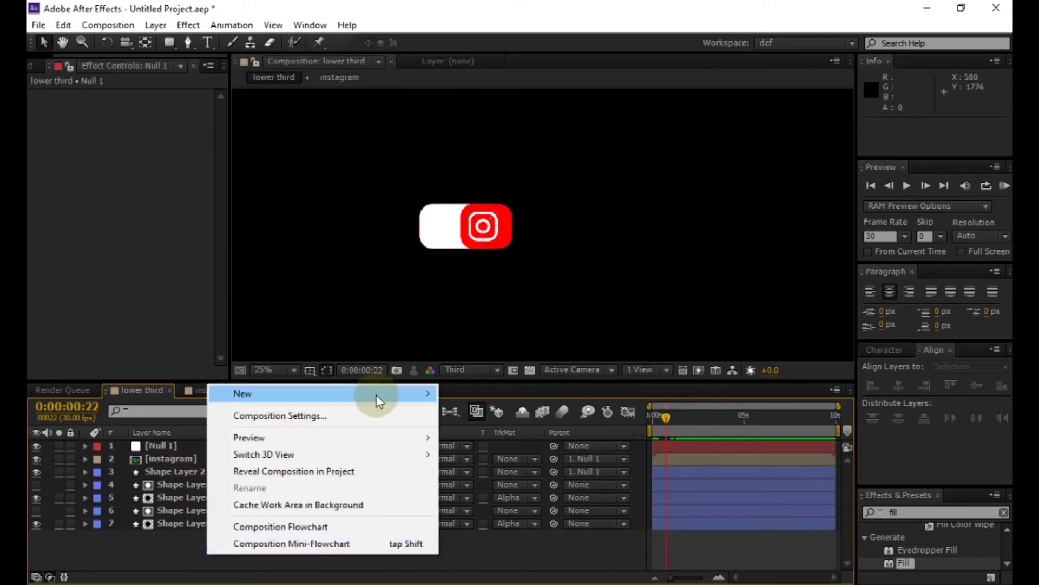
mouse_move(431, 397)
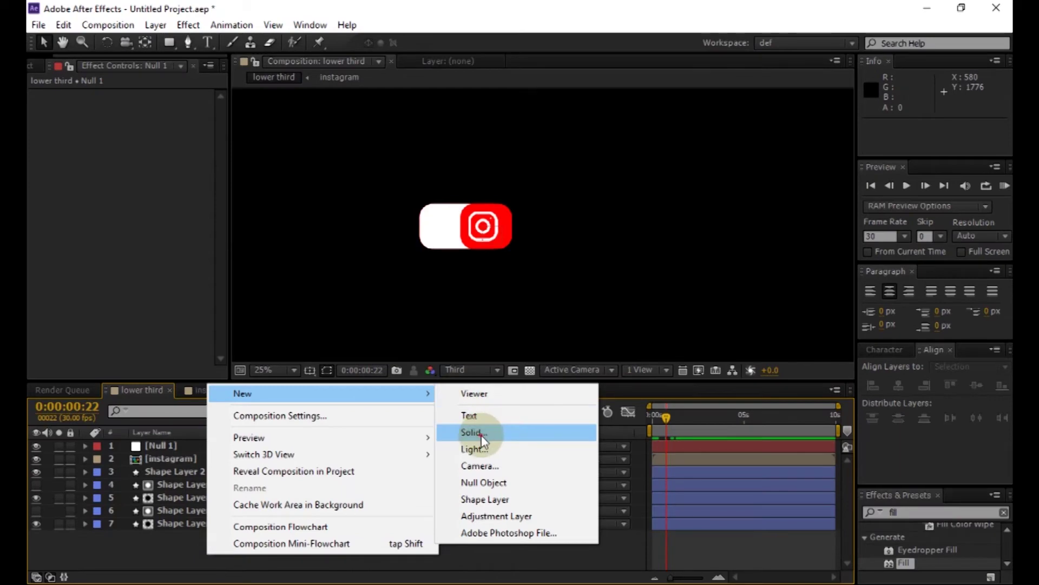
left_click(479, 433)
type("mask")
left_click(566, 436)
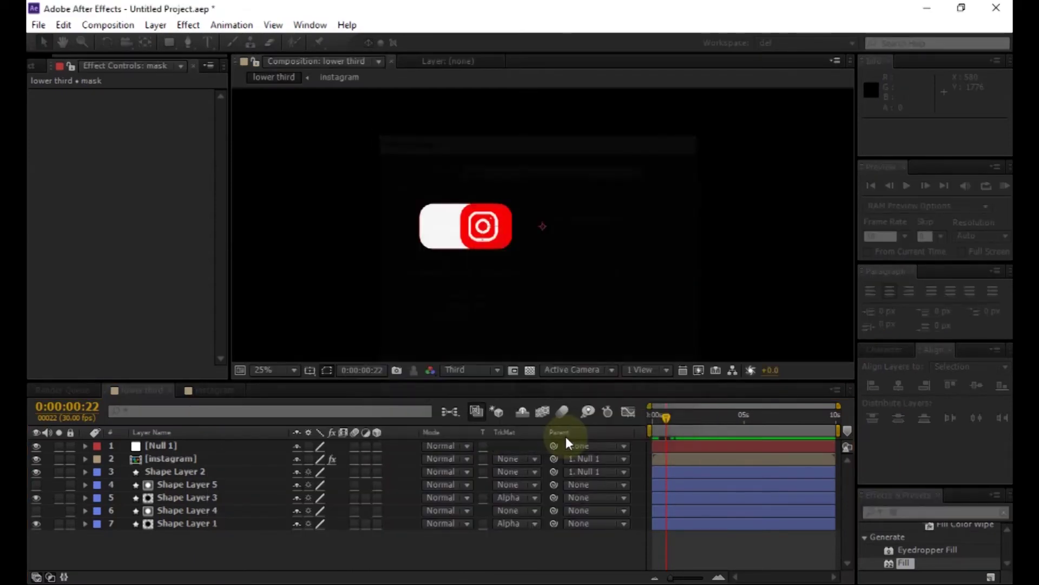
left_click_drag(138, 448, 138, 489)
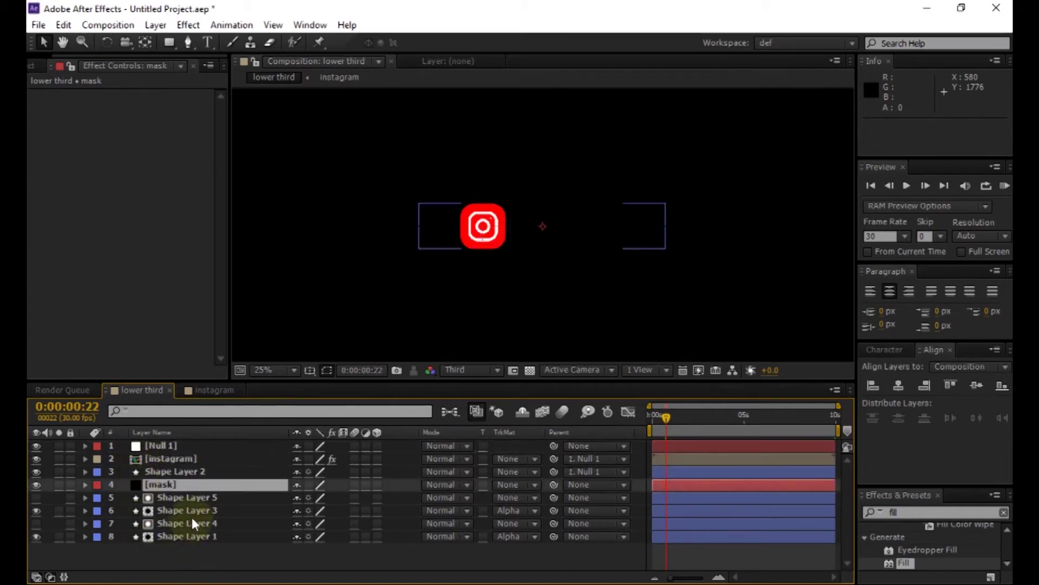
Step: At 0:00:00:00, draw a rectangular mask about 1792 by 1228 px on the mask solid, starting at the logo's horizontal centre and extending right
scroll(372, 197, "down", 1)
left_click(170, 43)
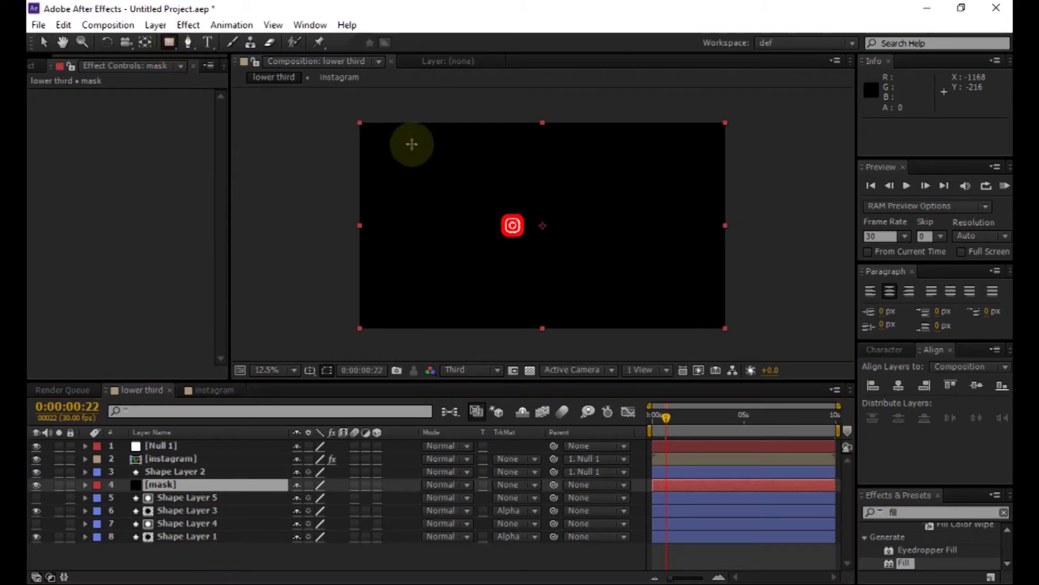
left_click(655, 419)
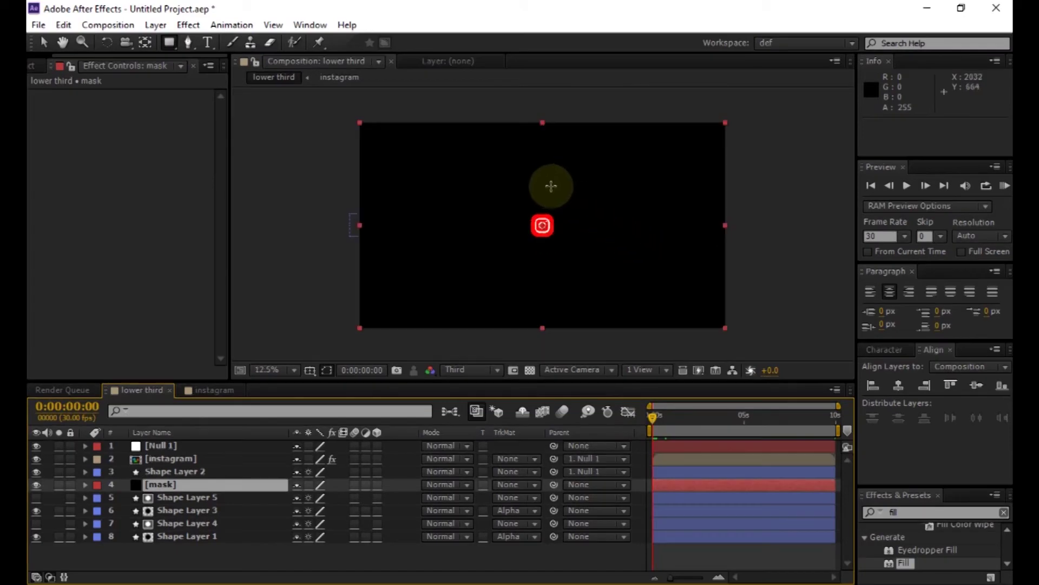
scroll(540, 190, "up", 1)
left_click_drag(540, 158, 879, 387)
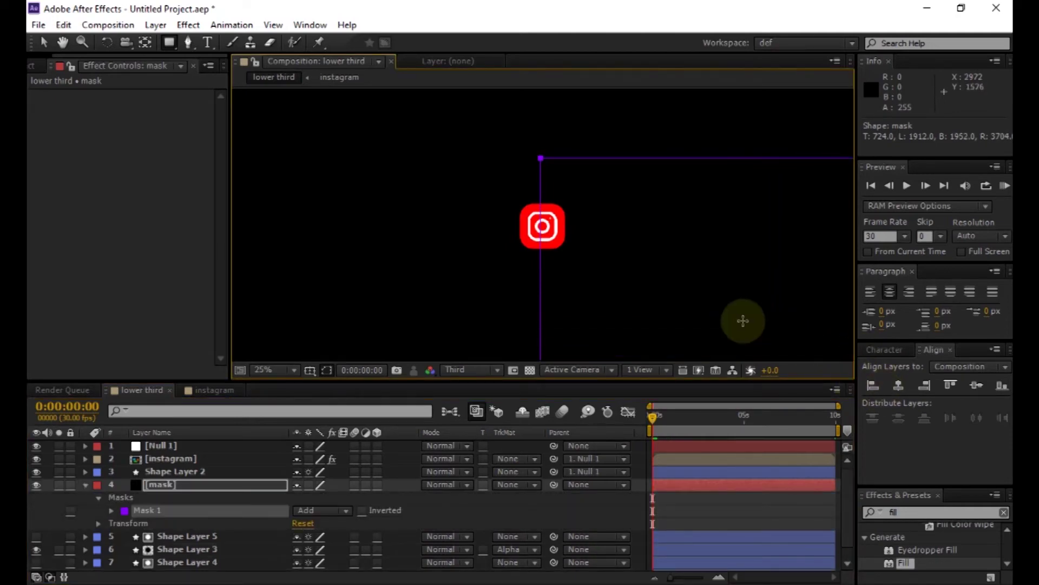
Step: Move the whole rectangular mask path up 256 px to centre it vertically on the logo, then select the mask layer
key("comma")
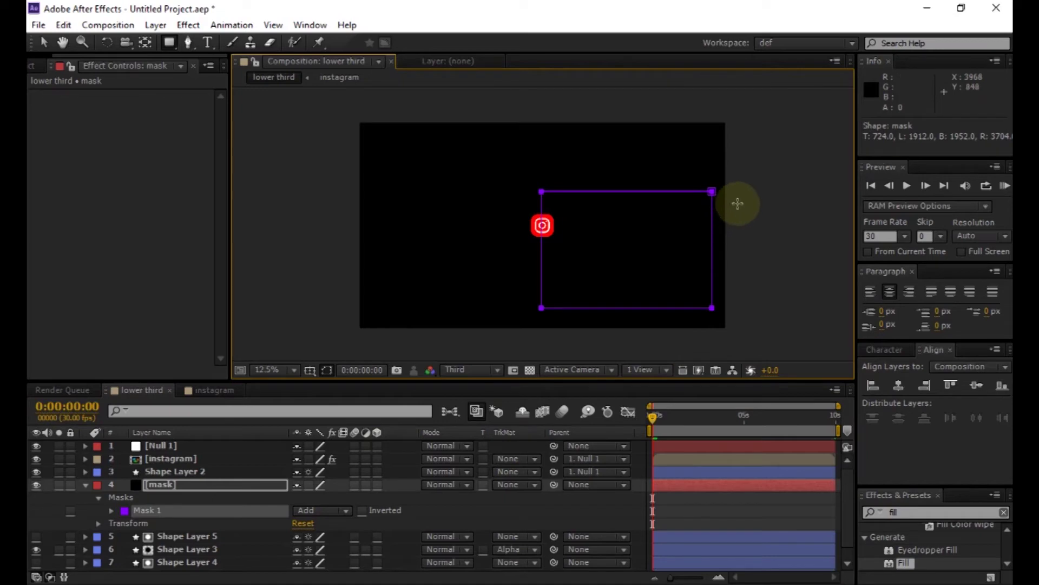
key("v")
double_click(685, 191)
key("Up")
key("Up")
key("Up")
key("Up")
key("Up")
key("Up")
key("Up")
key("Up")
key("Up")
key("Up")
key("Up")
key("Up")
key("Up")
key("Up")
key("Up")
key("Up")
key("Up")
key("Up")
key("Up")
key("Up")
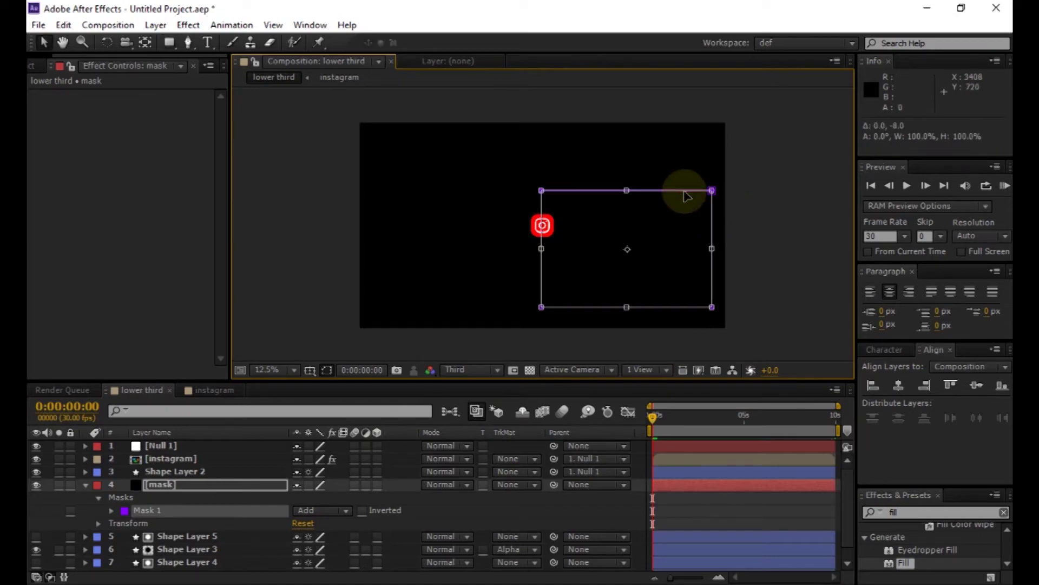
key("Up")
key("Up")
key("Up")
key("Up")
key("Up")
key("Up")
key("Up")
key("Up")
key("Up")
key("Up")
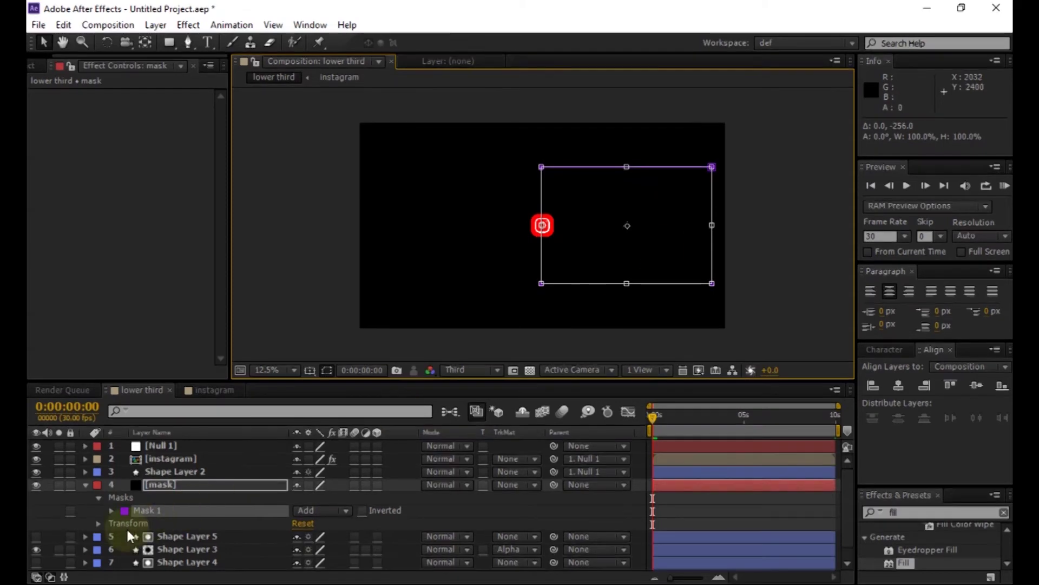
left_click(155, 487)
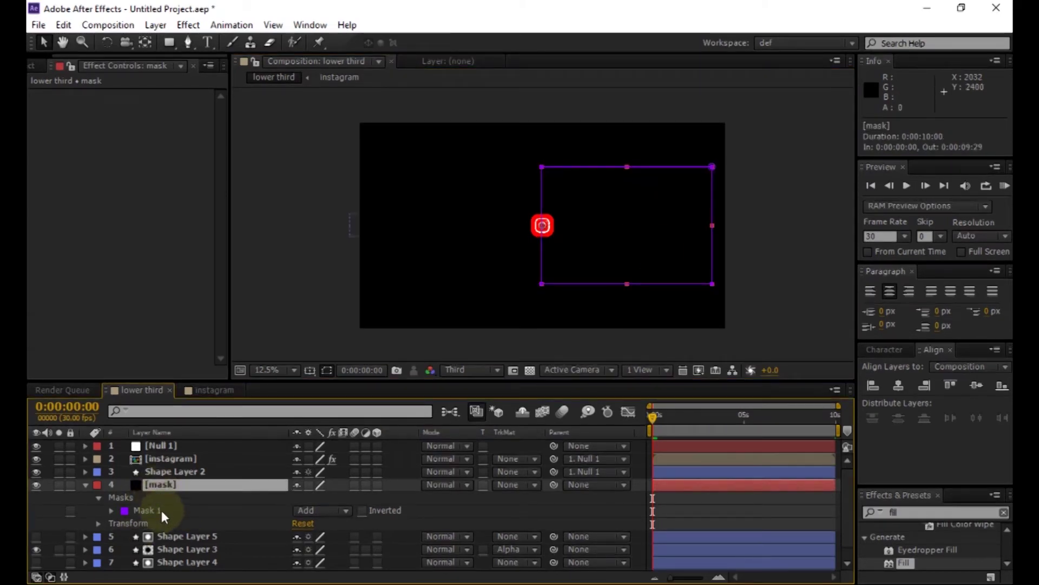
Step: Expand Mask 1 and add Mask Path keyframes at 0:00:01:12 and 0:00:00:08
left_click(107, 511)
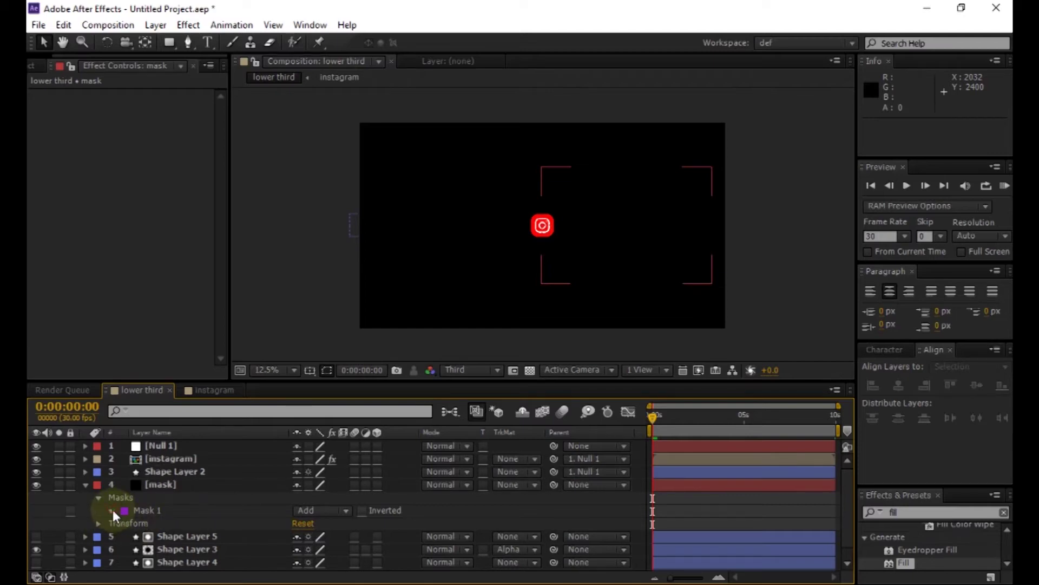
left_click(111, 510)
left_click(693, 420)
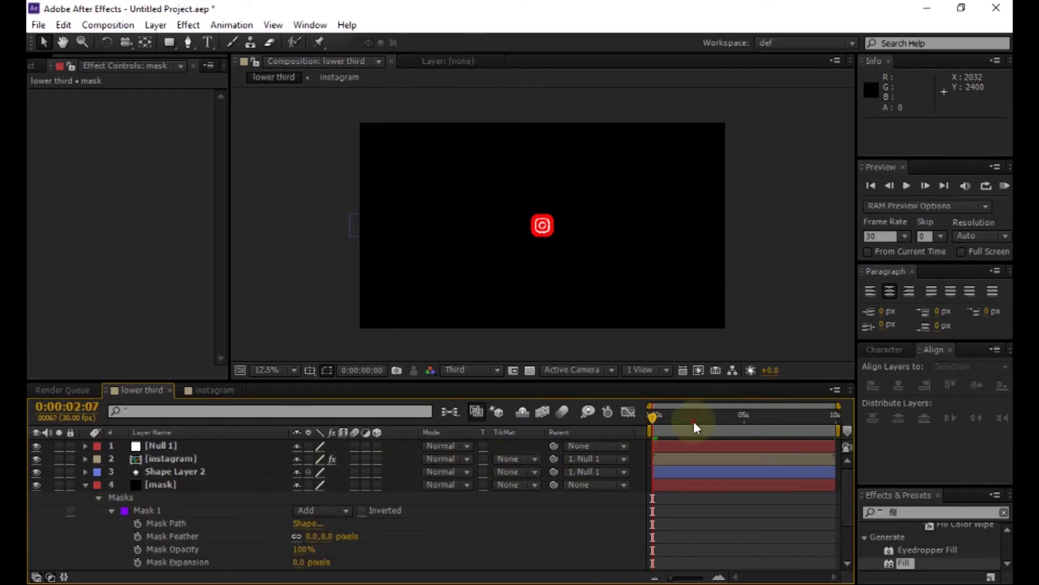
left_click_drag(698, 421, 679, 427)
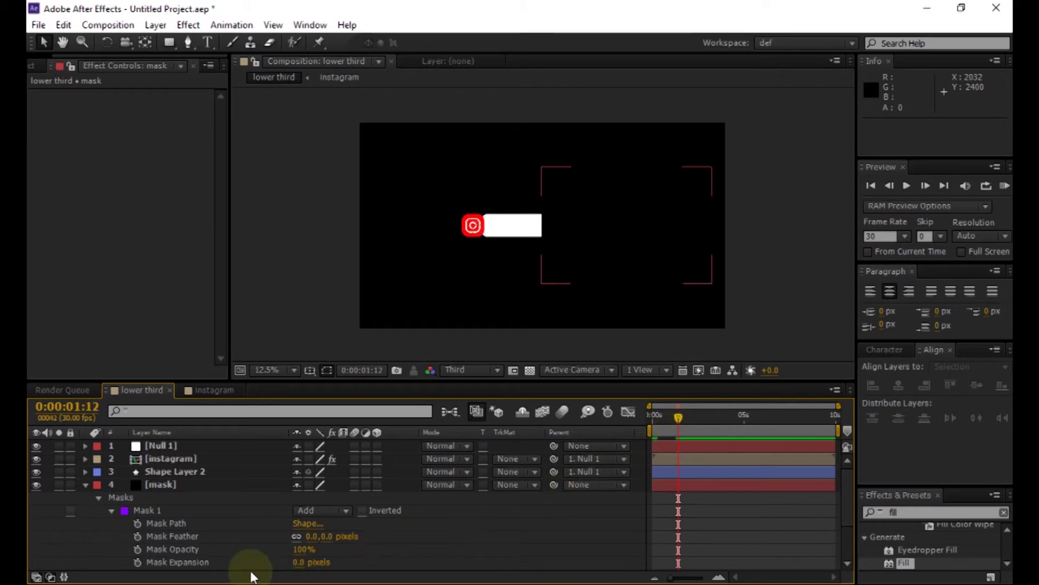
left_click(136, 523)
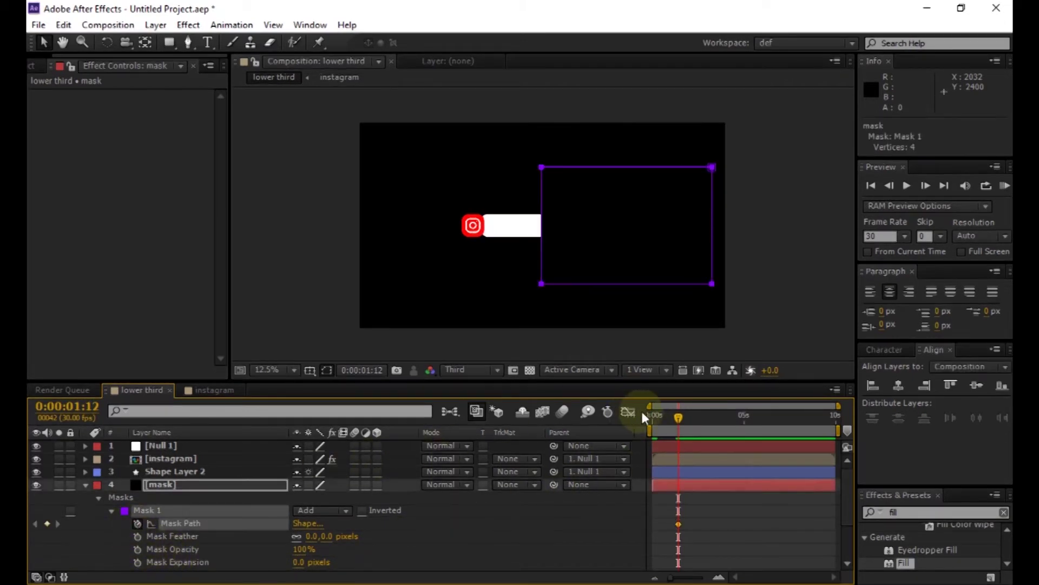
left_click(661, 417)
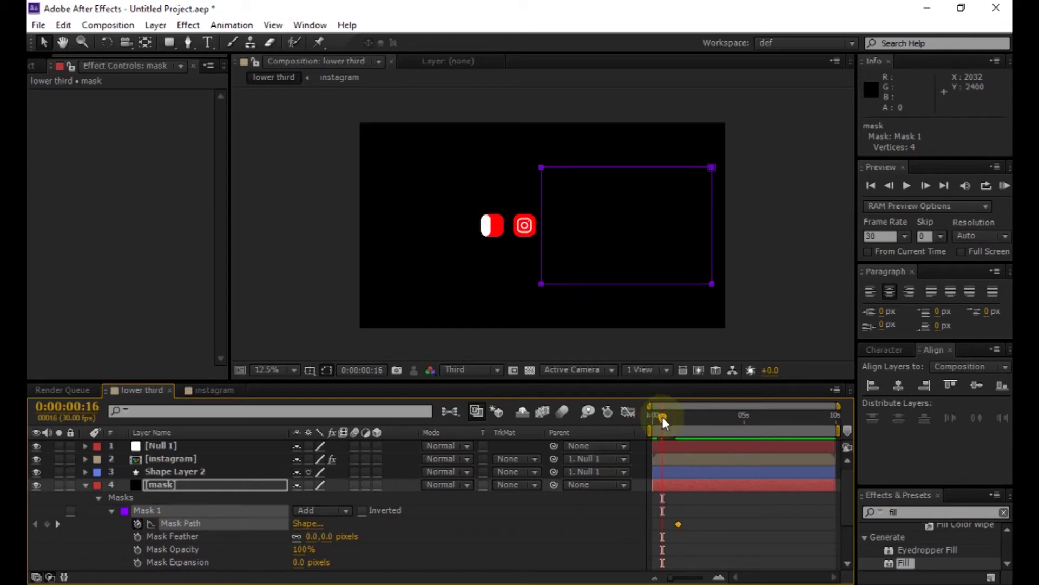
left_click_drag(662, 417, 659, 417)
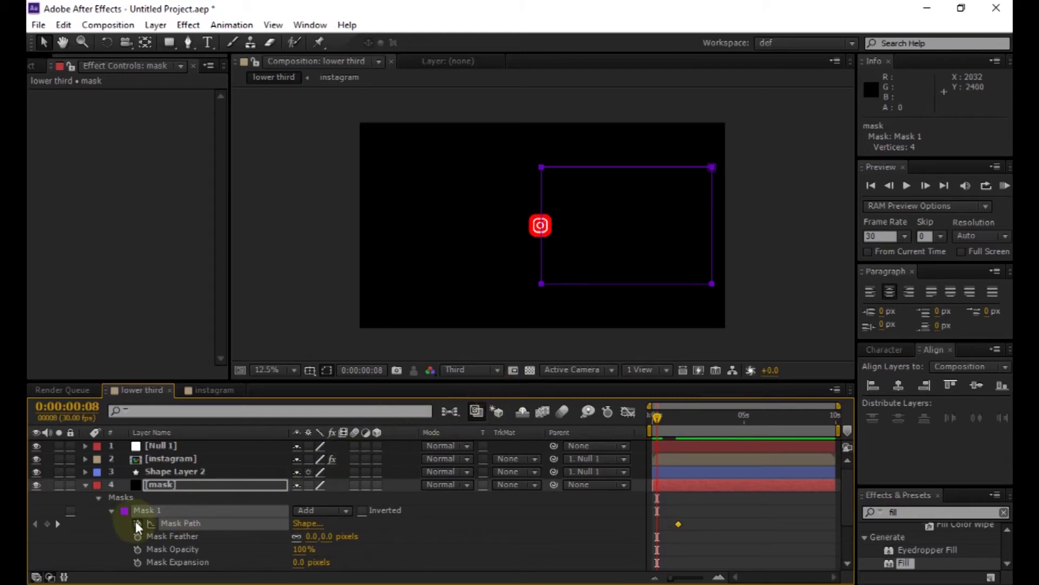
Step: At the 0:00:01:12 keyframe, shift the whole mask path 720 px left to align its left edge with the logo's centre
left_click(58, 523)
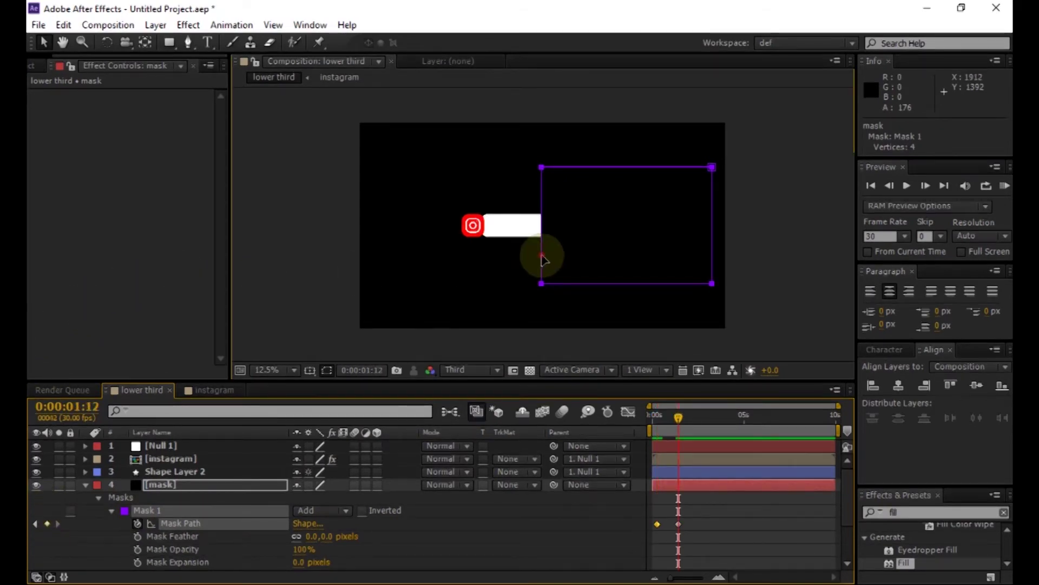
double_click(541, 259)
key("shift+Left")
key("shift+Left")
key("shift+Left")
key("shift+Left")
key("shift+Left")
key("shift+Left")
key("shift+Left")
key("shift+Left")
key("shift+Left")
key("shift+Left")
key("shift+Left")
key("shift+Left")
key("shift+Left")
key("shift+Left")
key("shift+Left")
key("shift+Left")
key("shift+Left")
key("shift+Left")
key("shift+Left")
key("shift+Left")
key("shift+Left")
key("shift+Left")
key("shift+Left")
key("shift+Left")
key("shift+Left")
key("shift+Left")
key("shift+Left")
key("shift+Left")
key("shift+Left")
key("shift+Left")
key("shift+Left")
key("shift+Left")
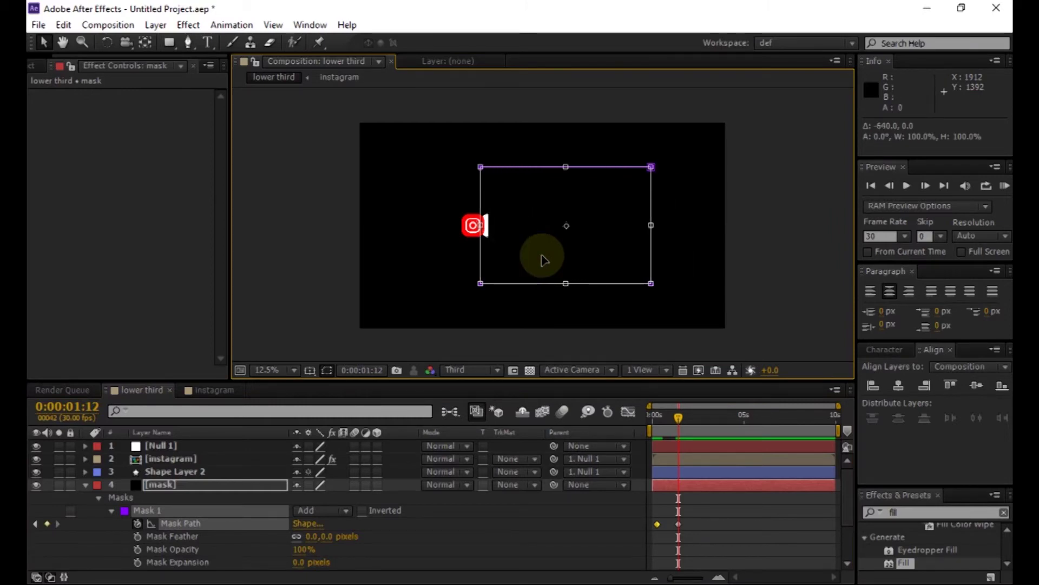
key("period")
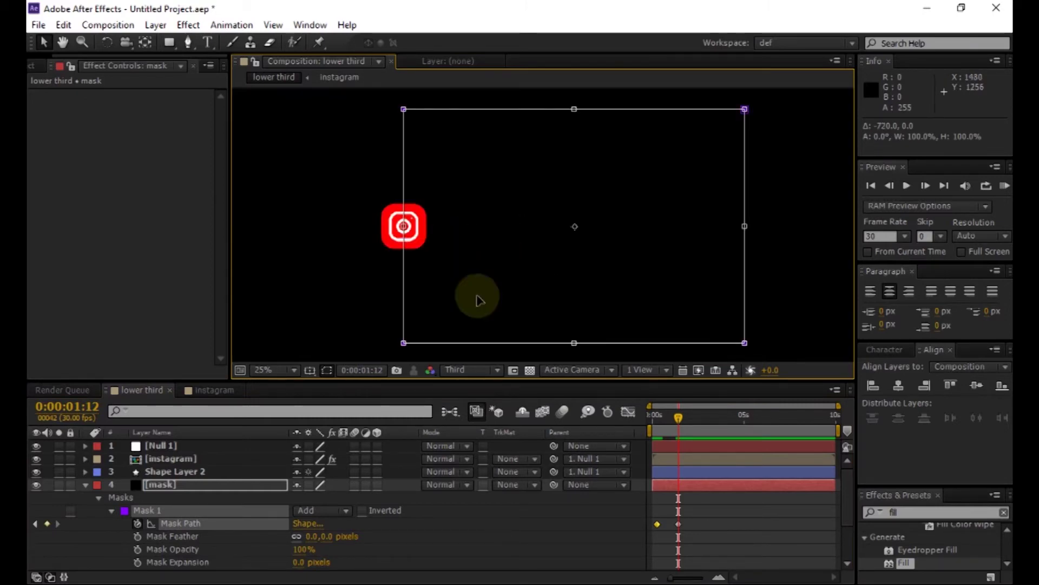
Step: Scrub to 0:00:00:26, set the mask layer's blending mode to Stencil Alpha, and collapse and deselect the layer
left_click(679, 417)
mouse_move(680, 414)
left_mouse_down()
mouse_move(663, 419)
mouse_move(671, 416)
left_mouse_up()
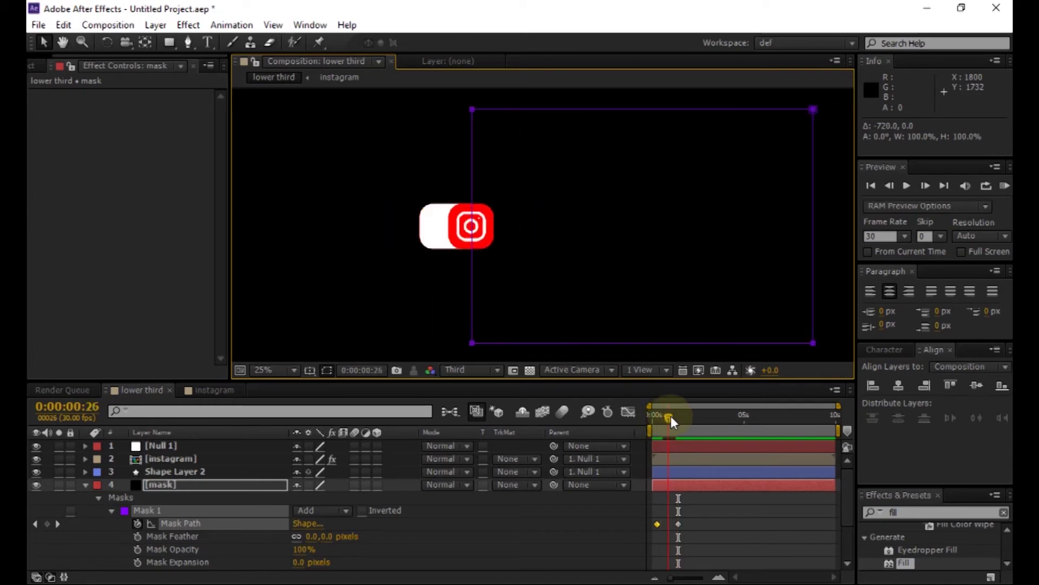
left_click(440, 482)
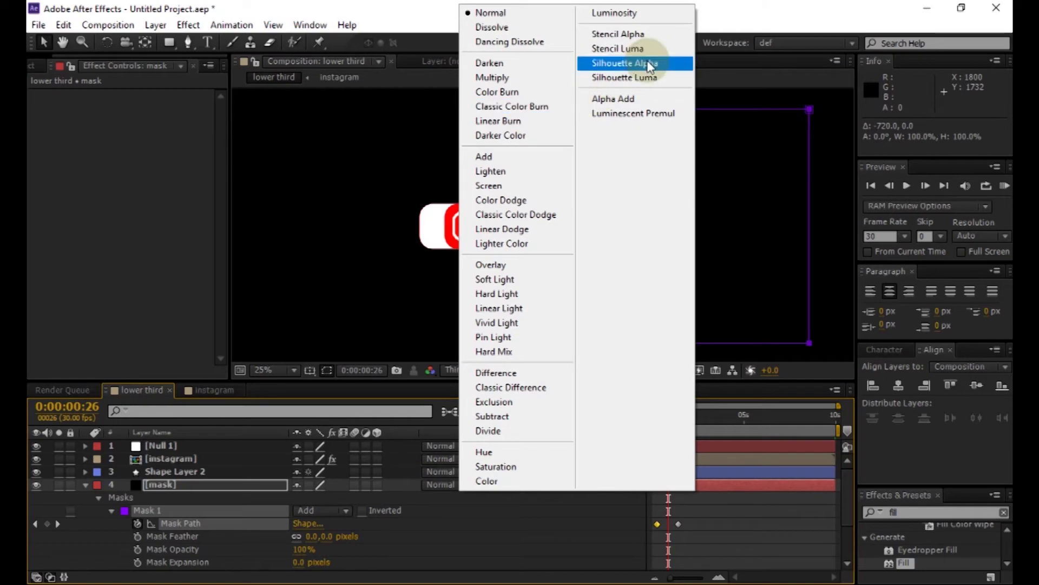
left_click(652, 39)
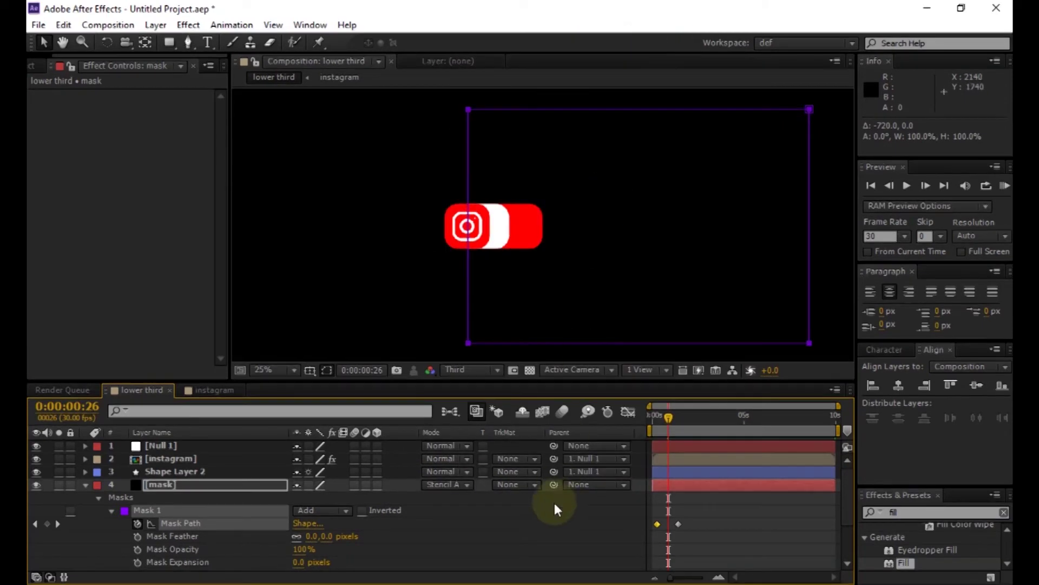
left_click(85, 484)
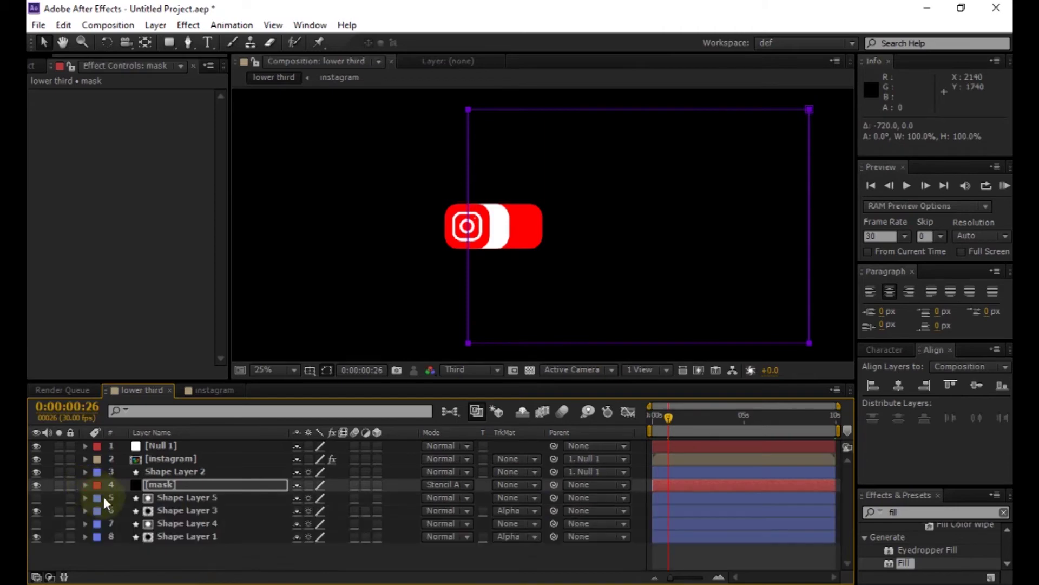
left_click(186, 558)
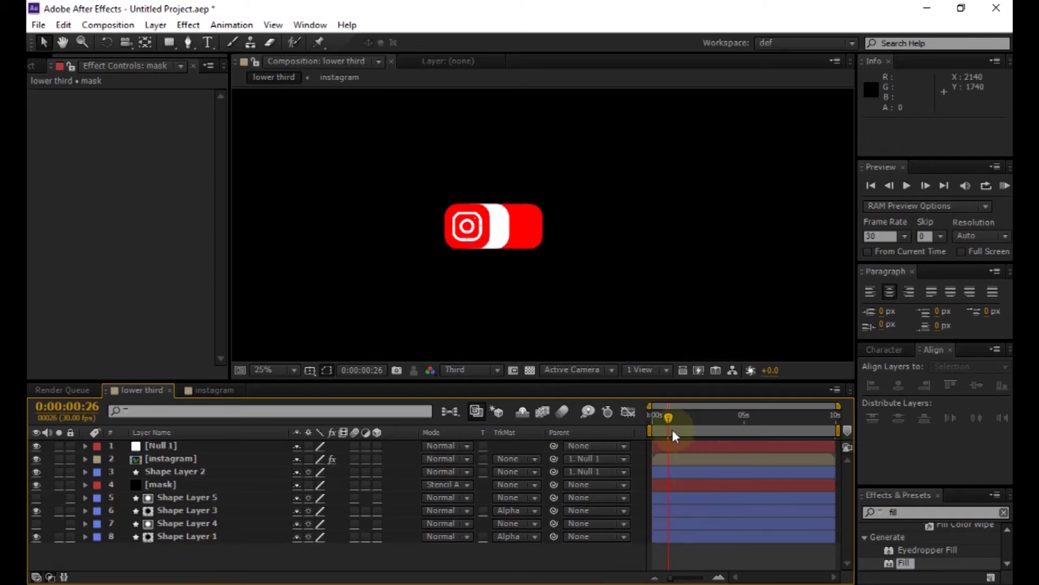
Step: Scrub to 0:00:00:21 and create a text layer reading "effect park"
mouse_move(669, 418)
left_mouse_down()
mouse_move(706, 410)
mouse_move(667, 422)
left_mouse_up()
right_click(227, 555)
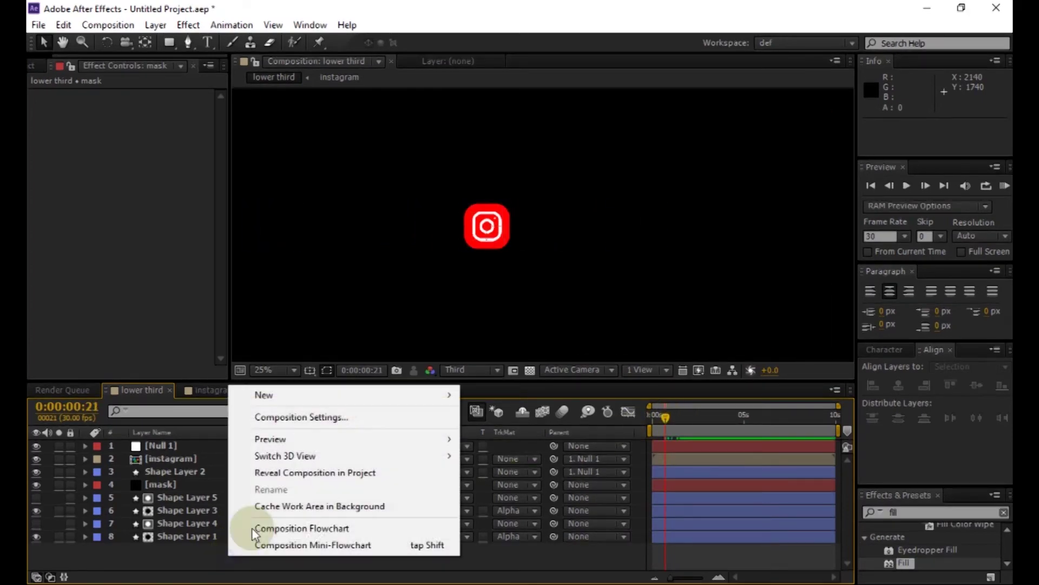
mouse_move(444, 394)
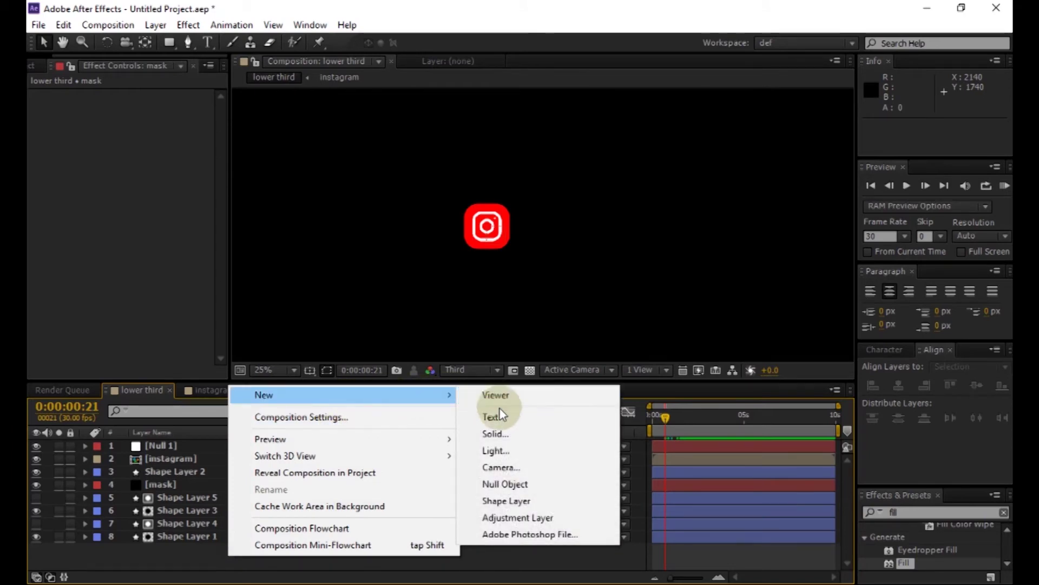
left_click(499, 413)
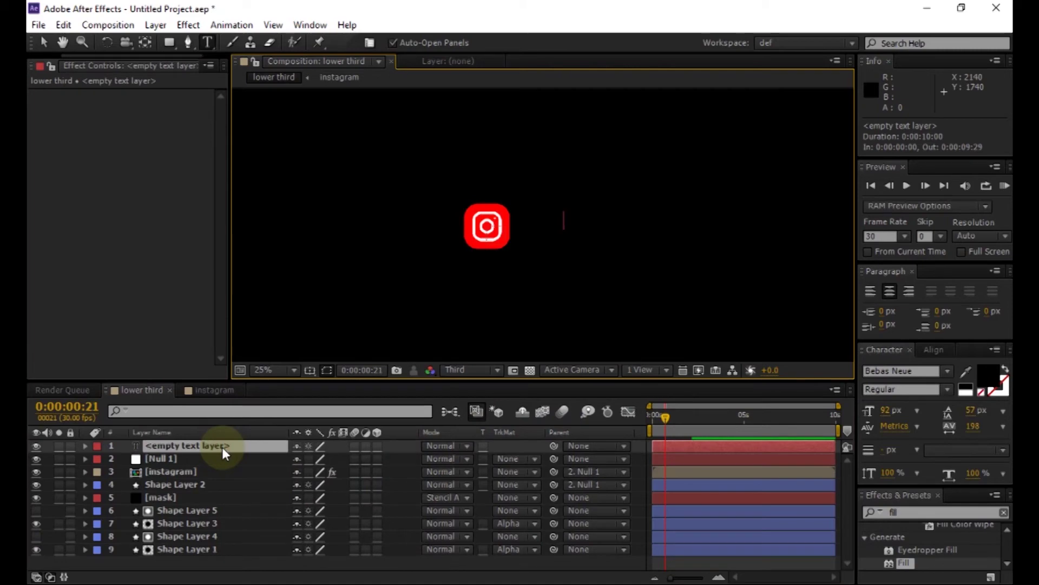
type("ERFUL")
left_click(162, 567)
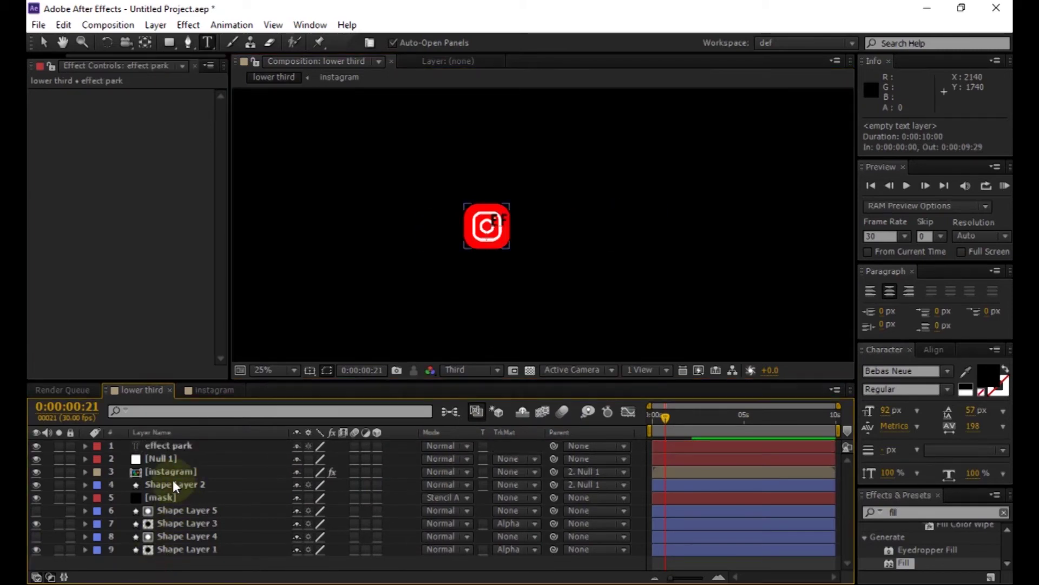
Step: Move to 0:00:03:22 and align the effect park text layer to the composition's vertical centre
left_click_drag(670, 422, 722, 411)
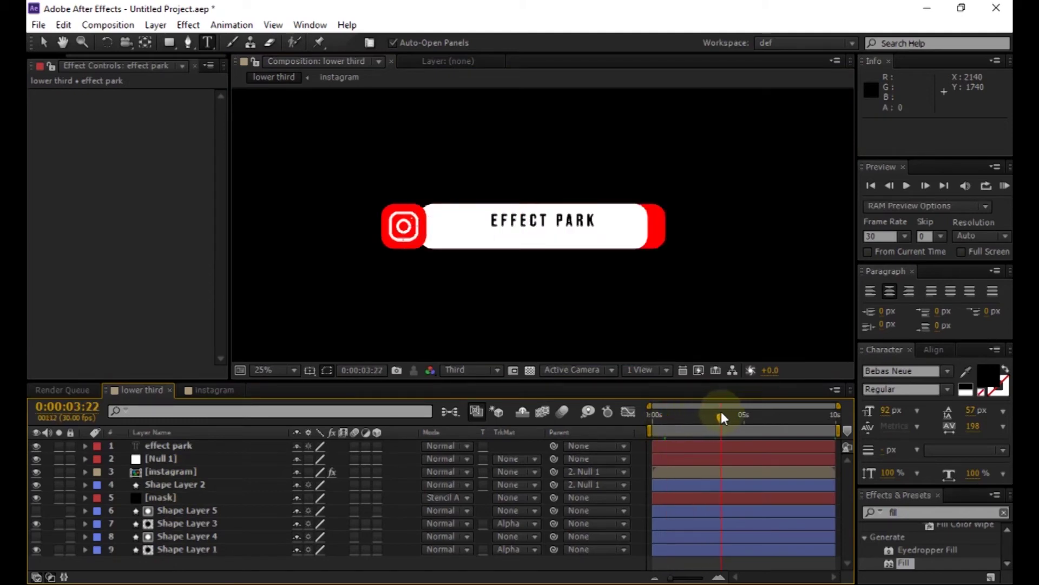
left_click(947, 349)
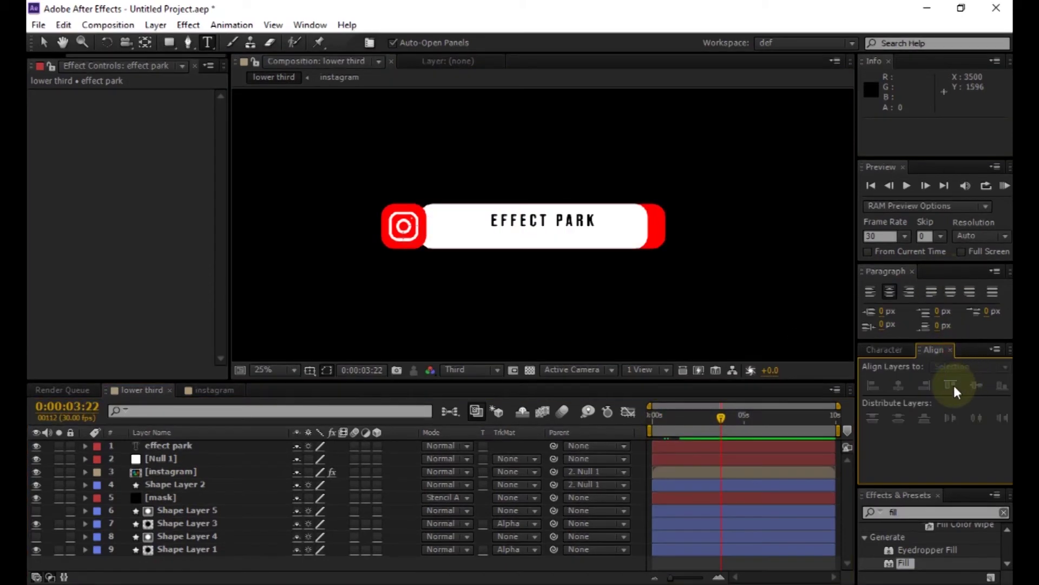
left_click(216, 445)
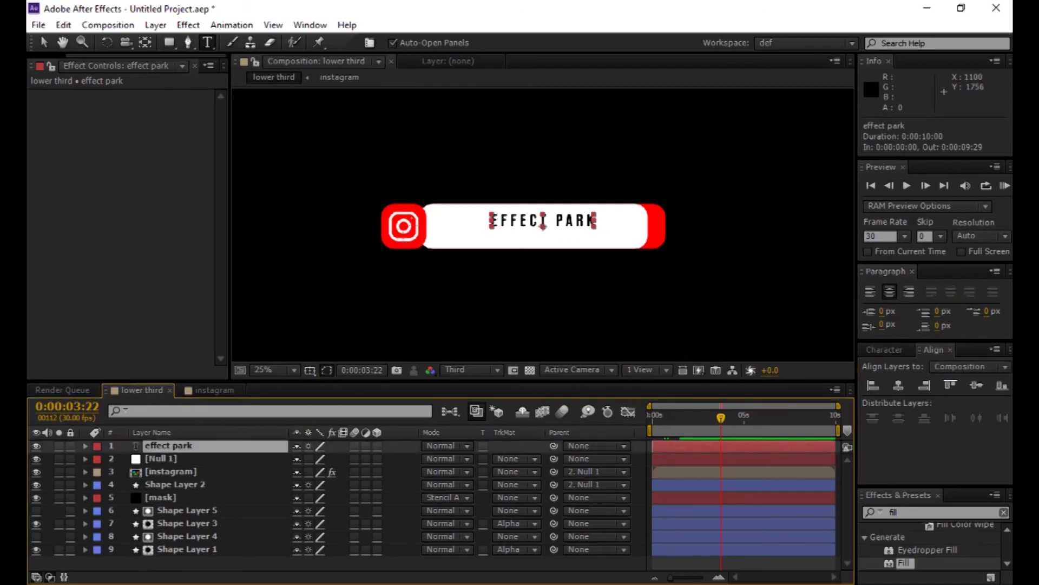
left_click(978, 384)
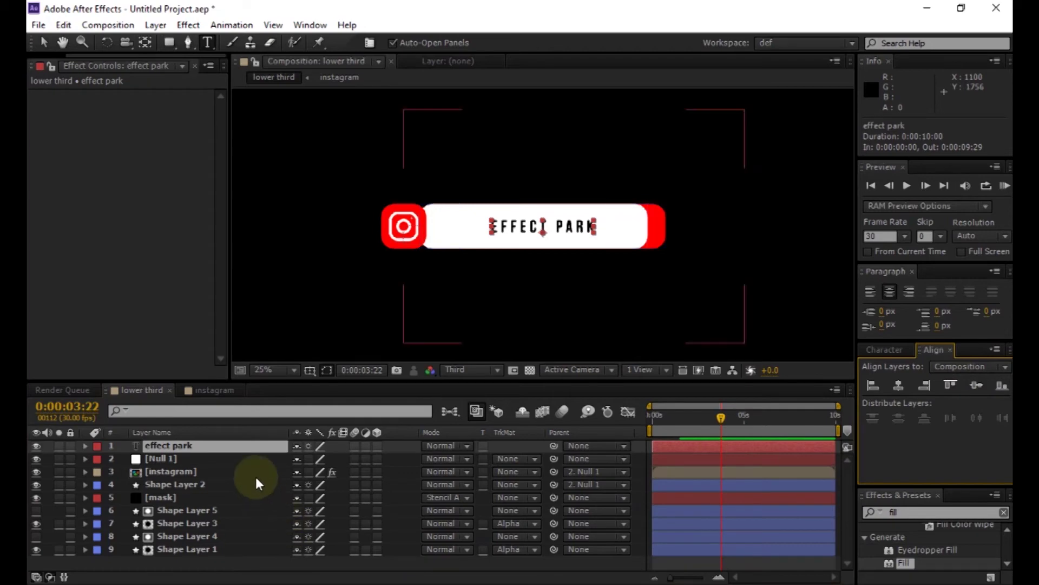
Step: At 0:00:01:11, set the effect park layer's X position to 1872 and add a Position keyframe
key("p")
left_click_drag(712, 418, 677, 425)
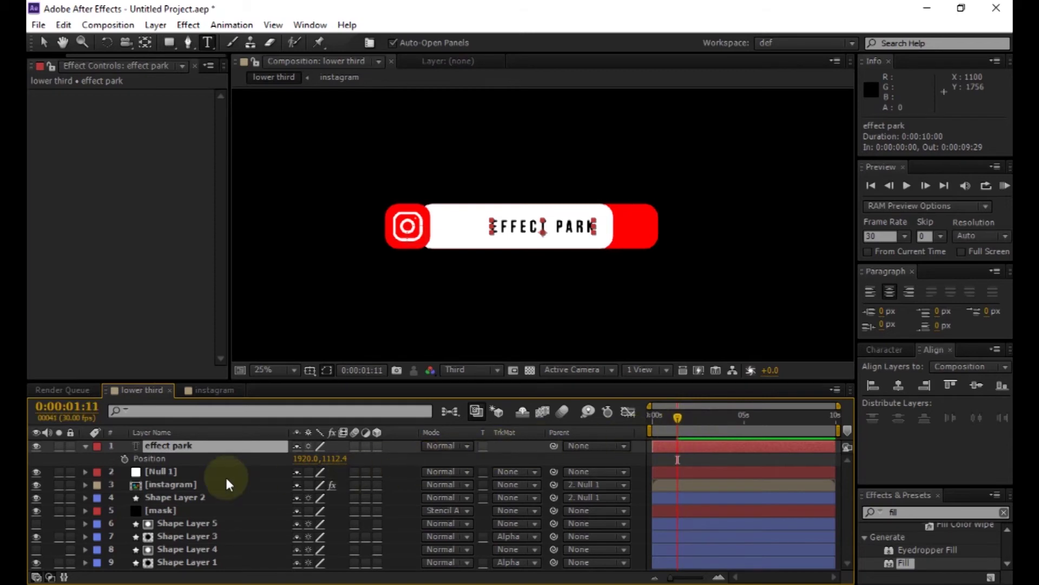
left_click_drag(301, 465, 116, 458)
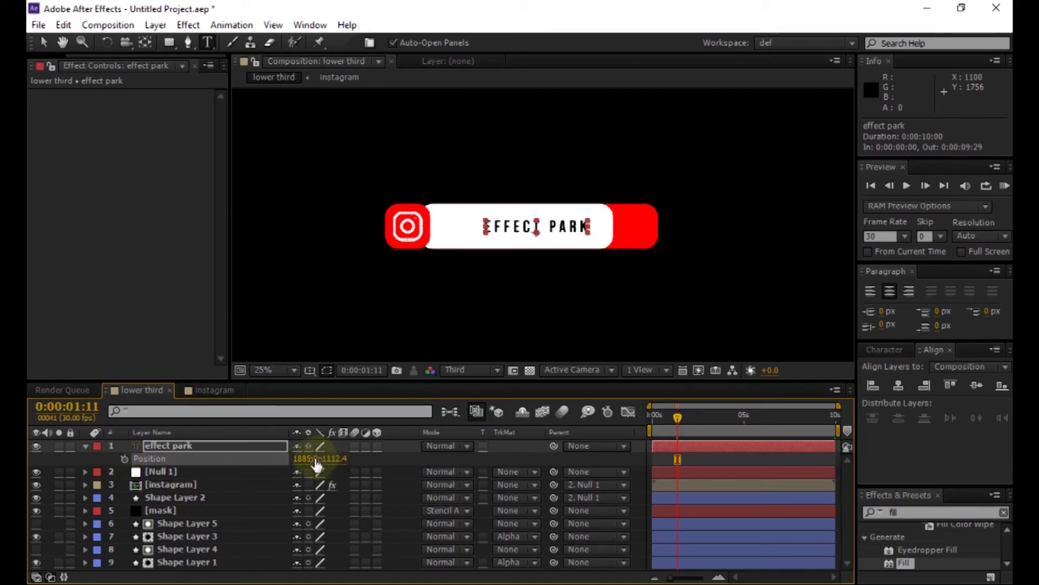
left_click_drag(310, 458, 297, 462)
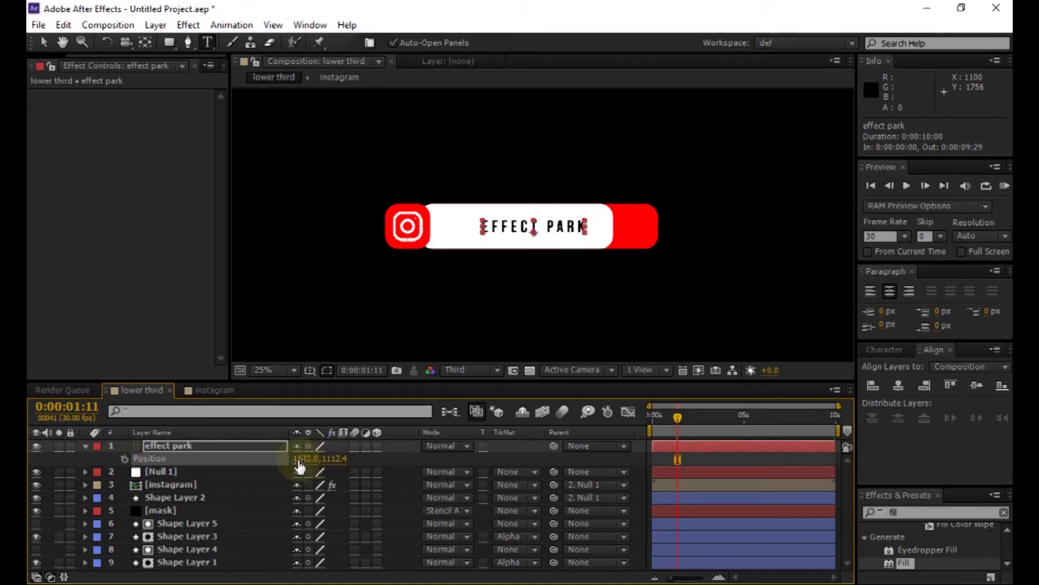
left_click(124, 459)
Step: At 0:00:00:11, set the effect park layer's X position to 576 to start the text left of the logo
left_click(658, 421)
left_click_drag(660, 428, 660, 425)
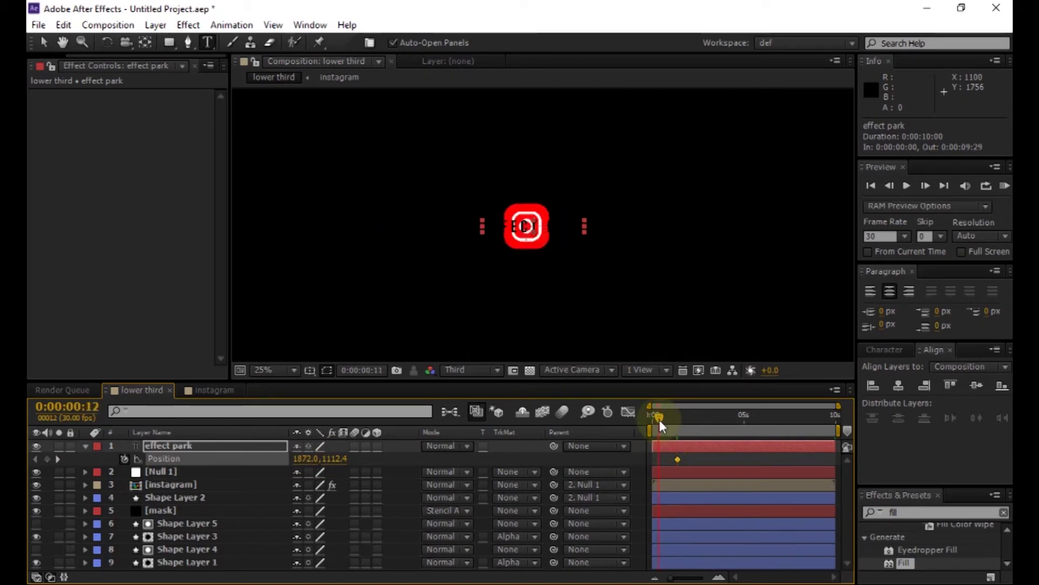
key("Page_Up")
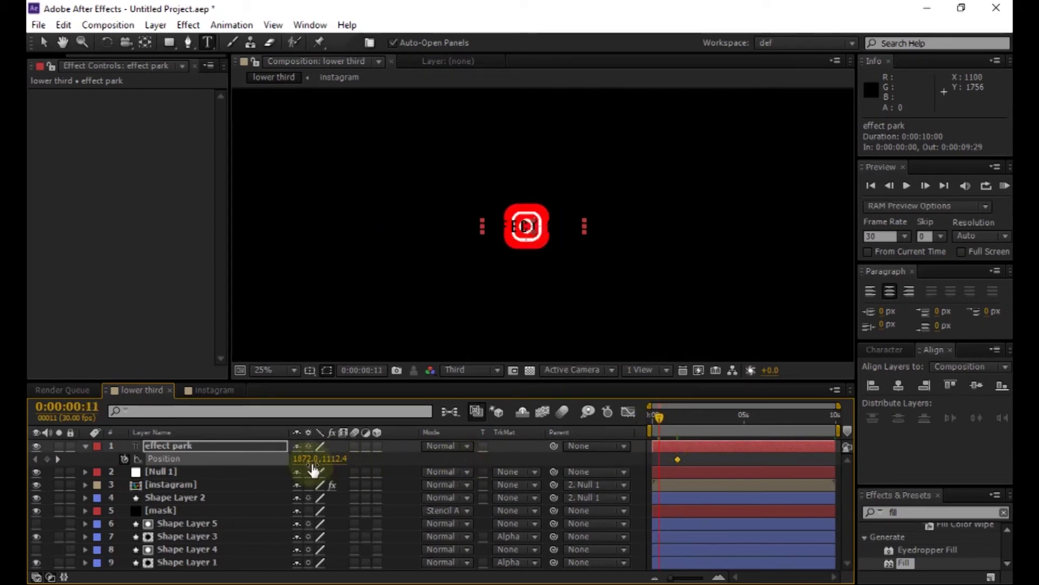
left_click_drag(313, 469, 128, 467)
left_click_drag(245, 457, 217, 478)
left_click_drag(301, 464, 168, 472)
left_click(715, 445)
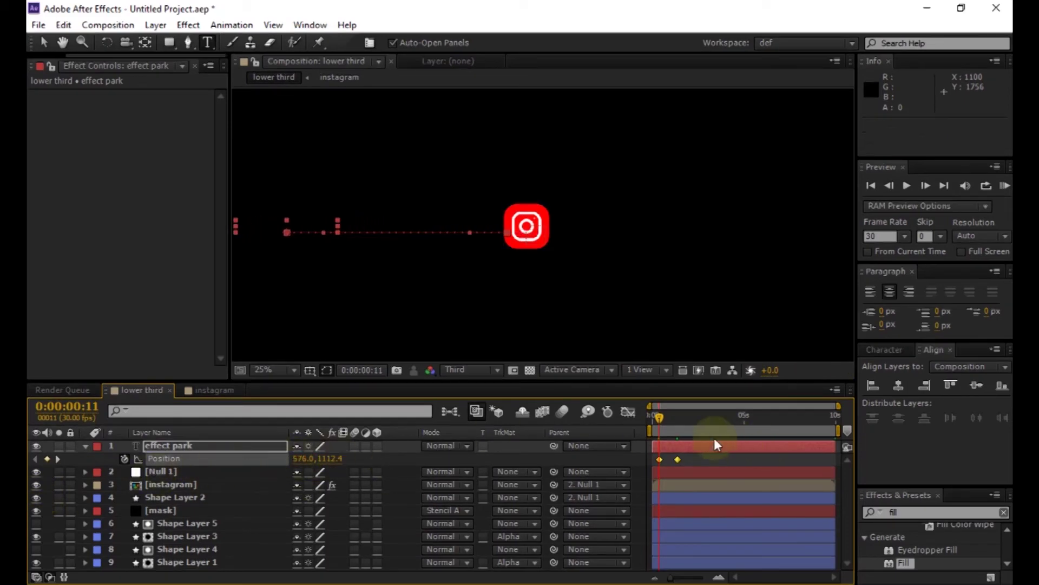
Step: At 0:00:00:27, move the effect park text layer directly beneath the mask layer and collapse its properties
mouse_move(661, 418)
left_mouse_down()
mouse_move(686, 411)
mouse_move(671, 418)
left_mouse_up()
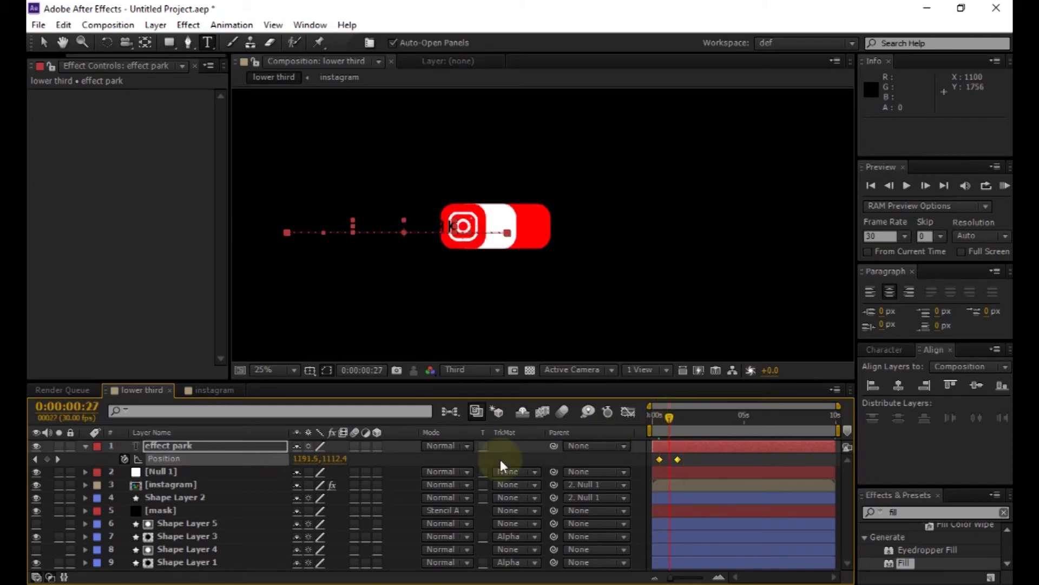
left_click_drag(213, 444, 203, 515)
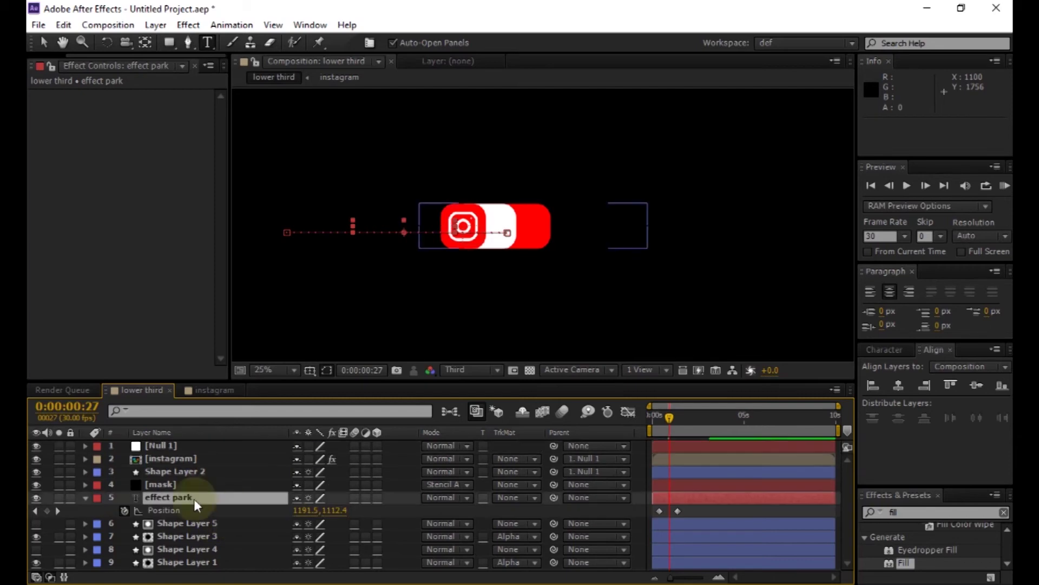
left_click(86, 496)
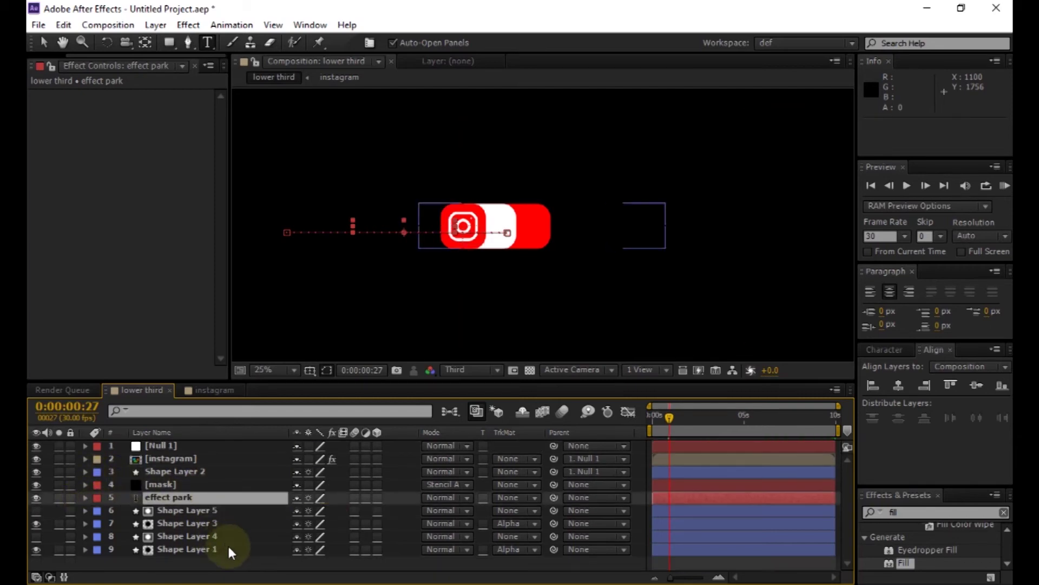
left_click(242, 557)
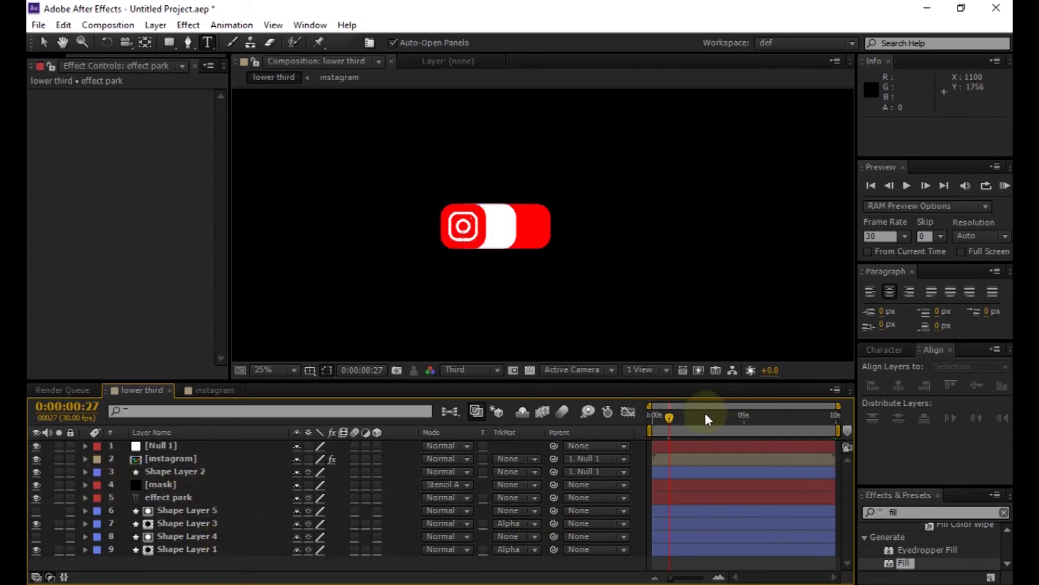
Step: Preview the lower third animation from the start and scrub to 0:00:02:13 to check how the masked text emerges
left_click(665, 421)
key("KP_0")
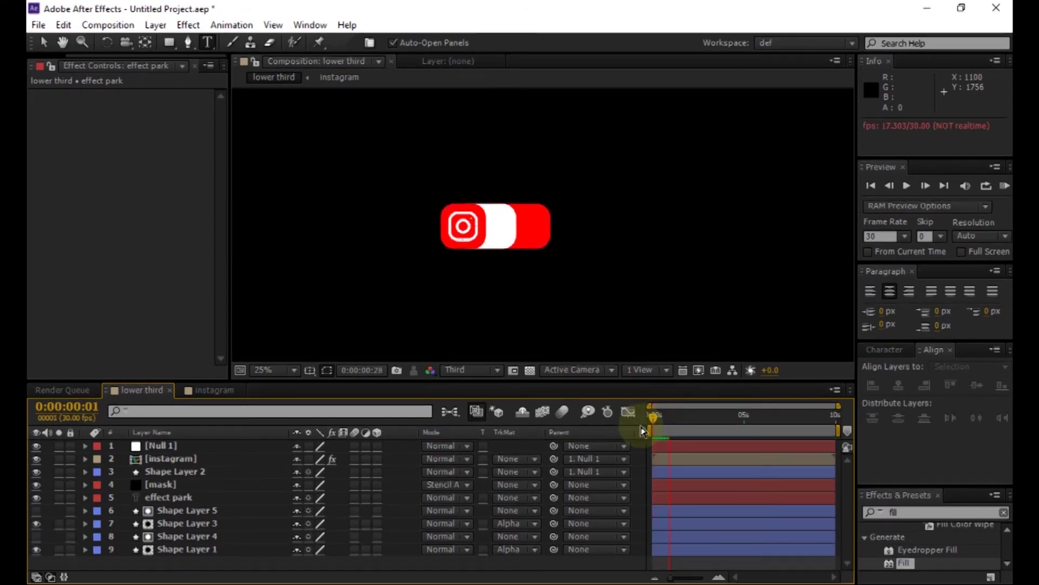
left_click_drag(655, 420, 697, 416)
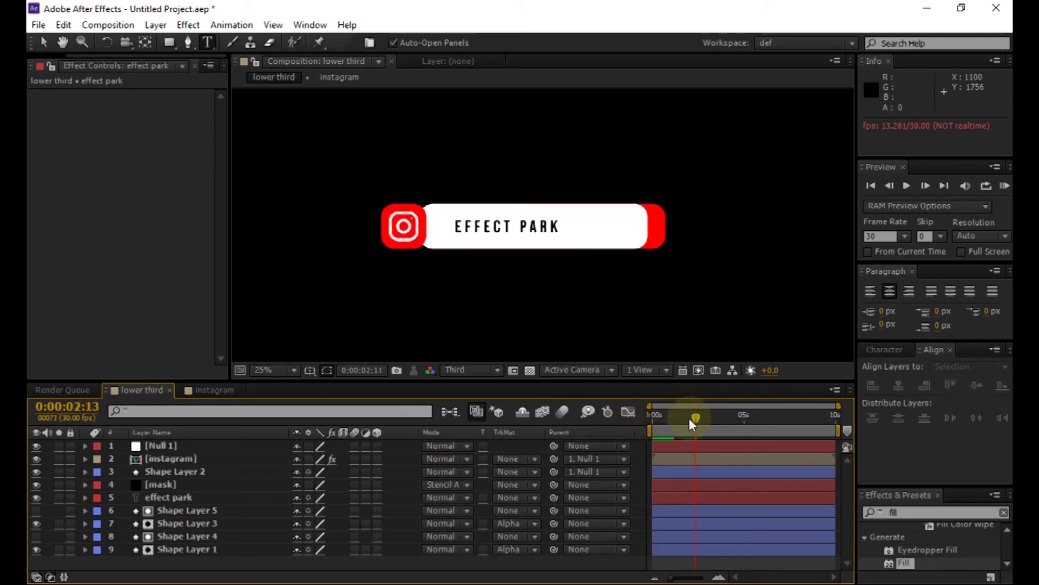
Step: Reveal the keyframes of all nine layers and apply Easy Ease to every Position and Mask Path keyframe
left_click_drag(233, 560, 260, 506)
left_click_drag(268, 460, 272, 444)
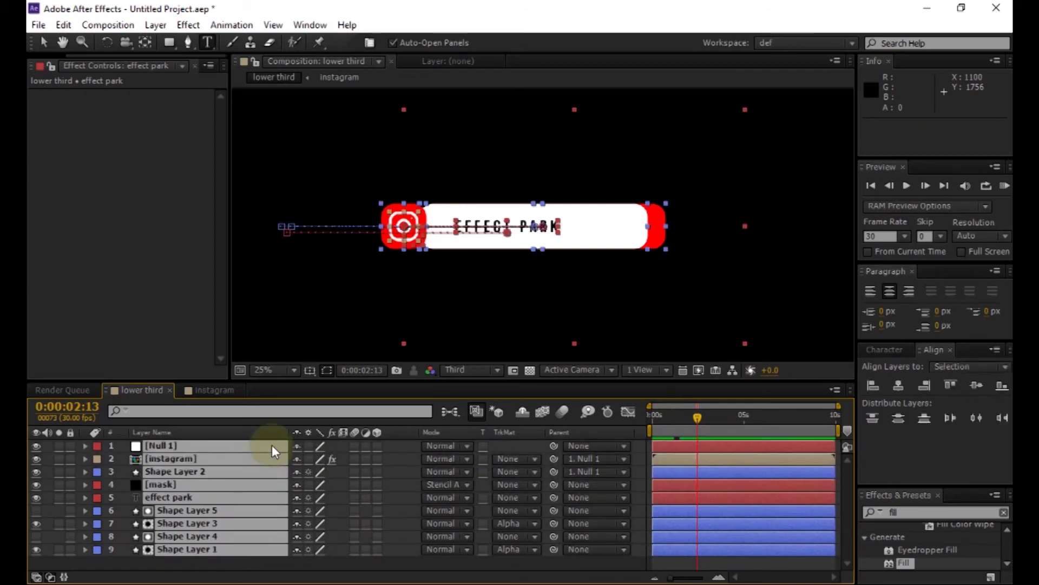
key("u")
key("grave")
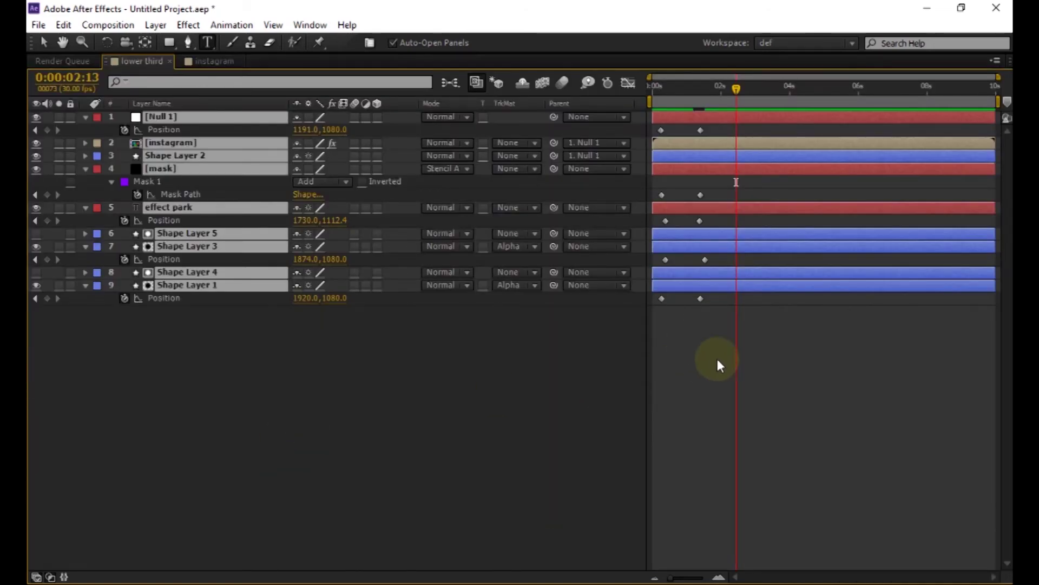
left_click_drag(750, 383, 651, 125)
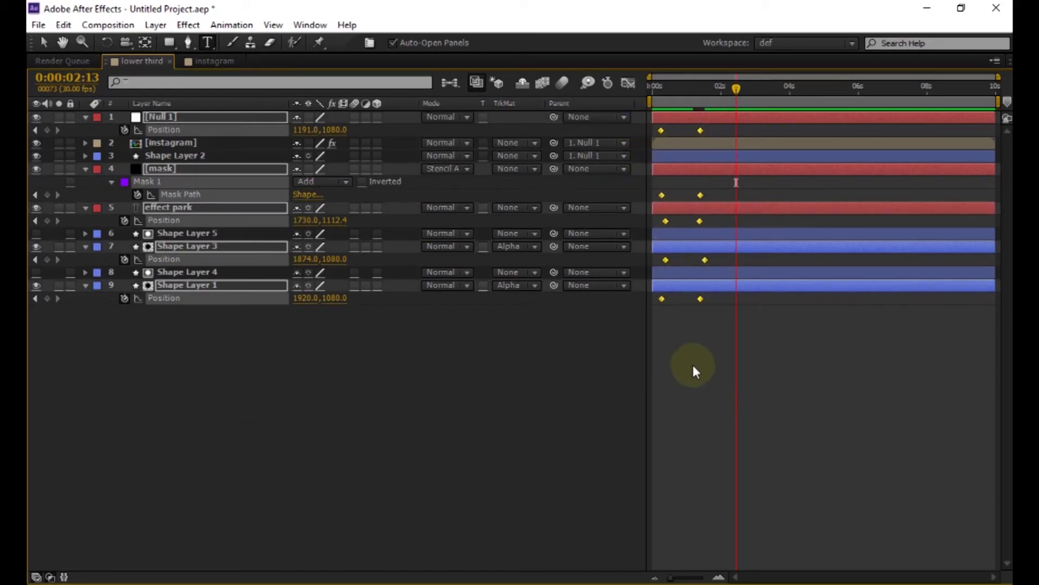
key("F9")
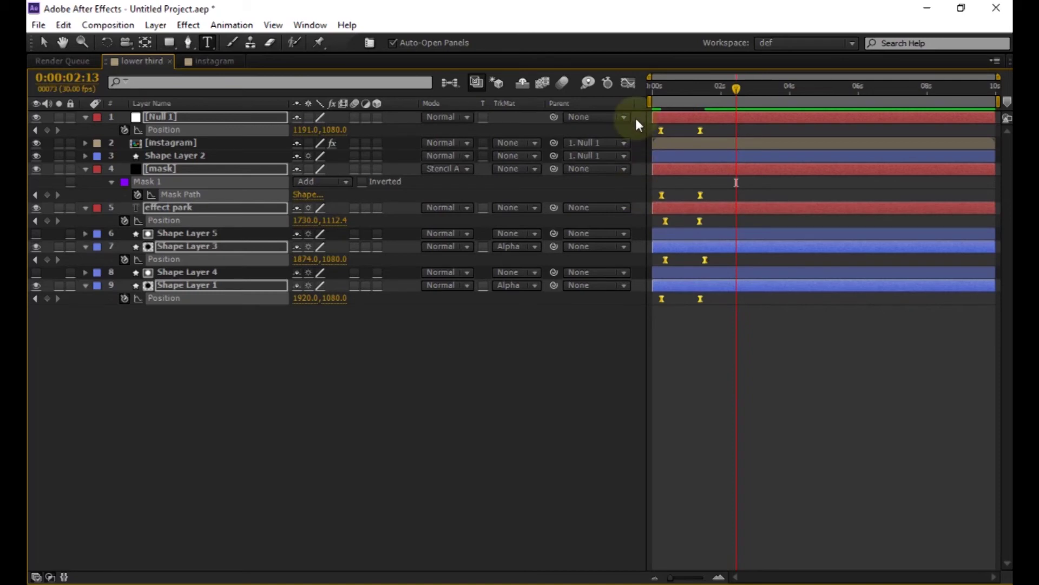
left_click(557, 306)
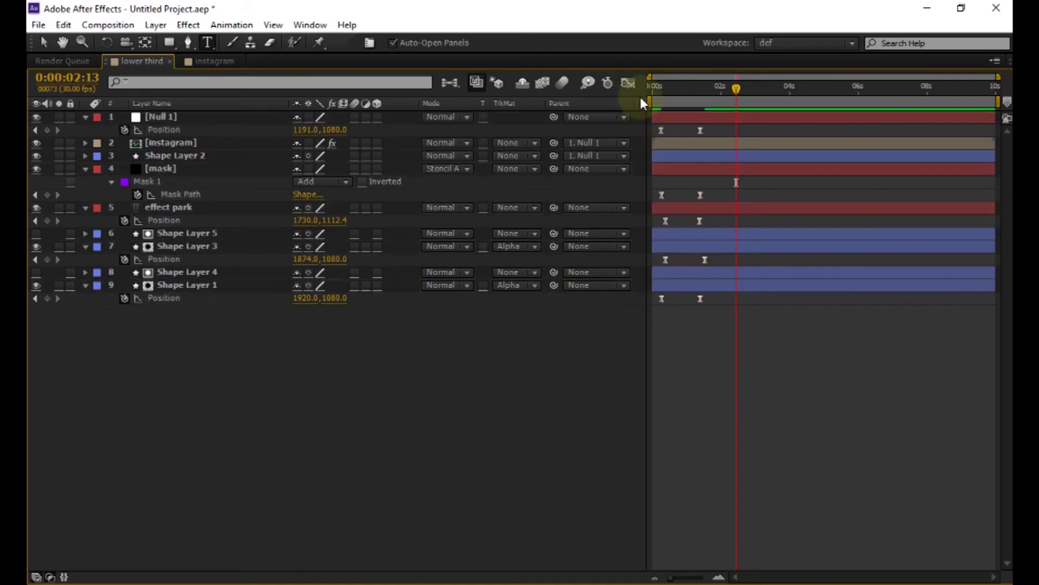
Step: Show the speed graph and extend the easing handles of Null 1's Position keyframes until they meet in a sharp central peak
left_click(628, 83)
right_click(770, 236)
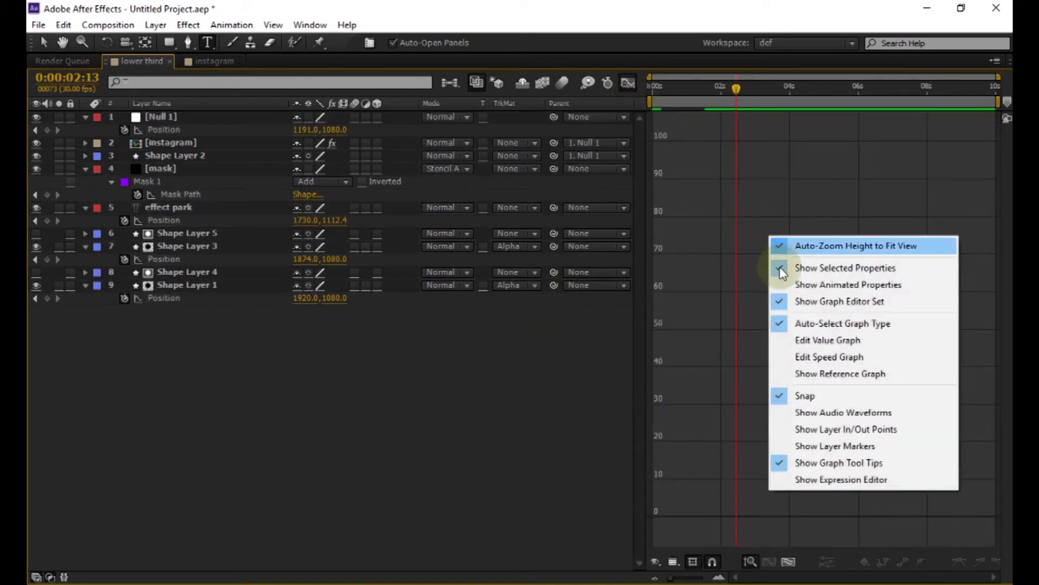
left_click(843, 360)
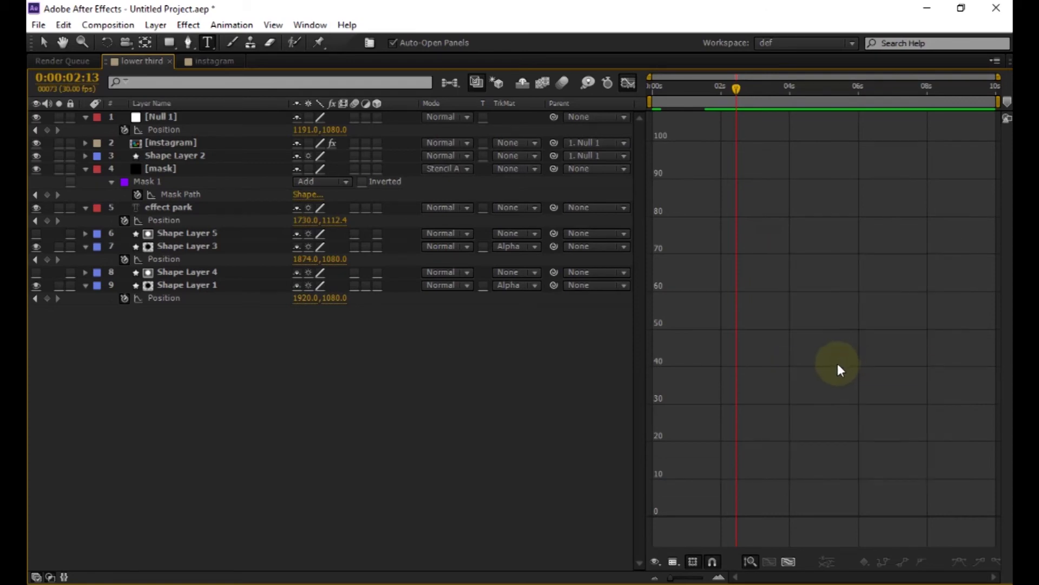
left_click(154, 131)
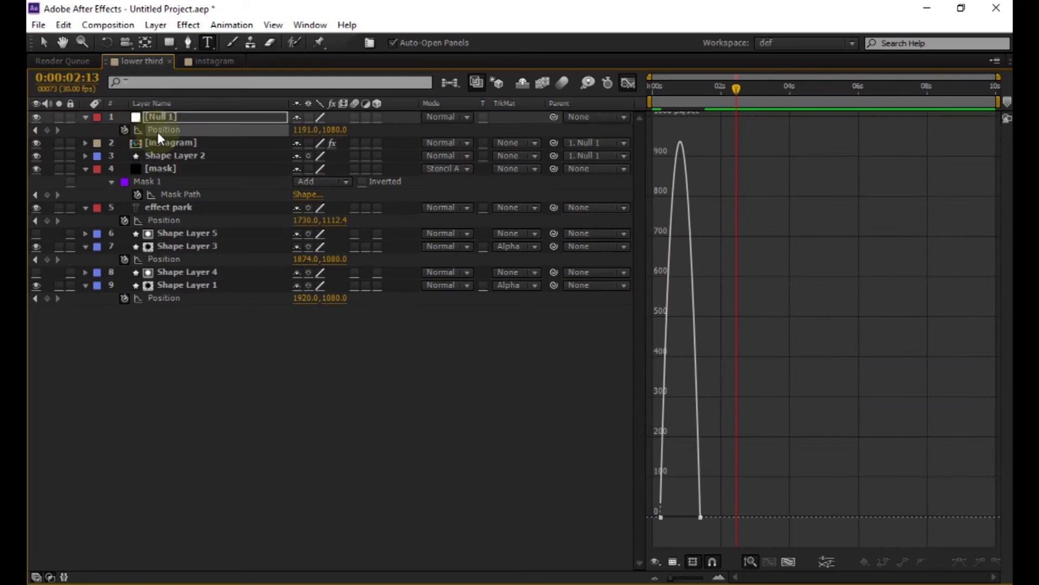
left_click(670, 517)
left_click_drag(668, 518, 680, 518)
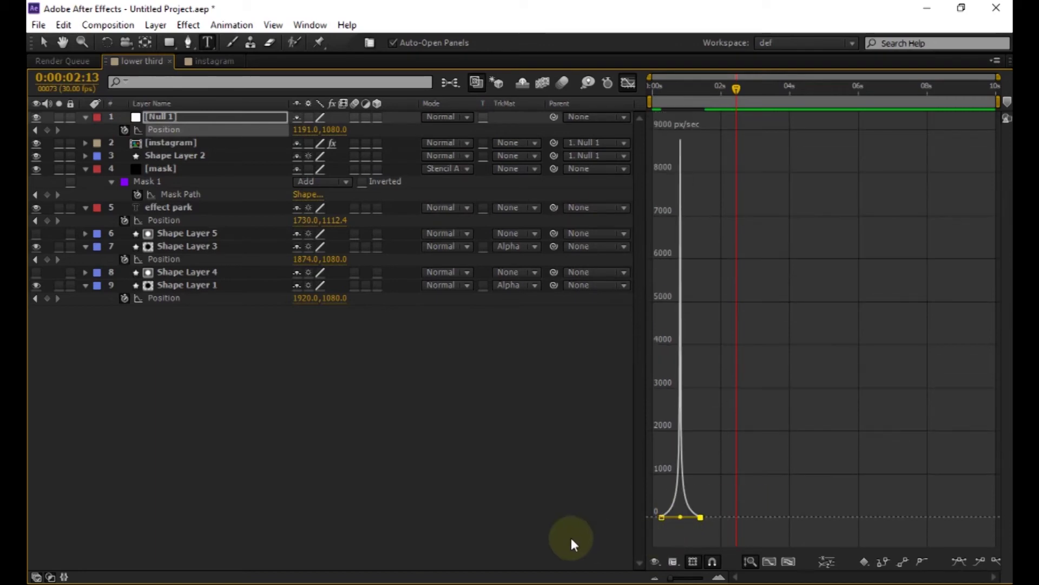
Step: Shape the mask layer's Mask Path speed curve into a sharp central peak by extending both keyframes' easing handles
left_click(151, 113)
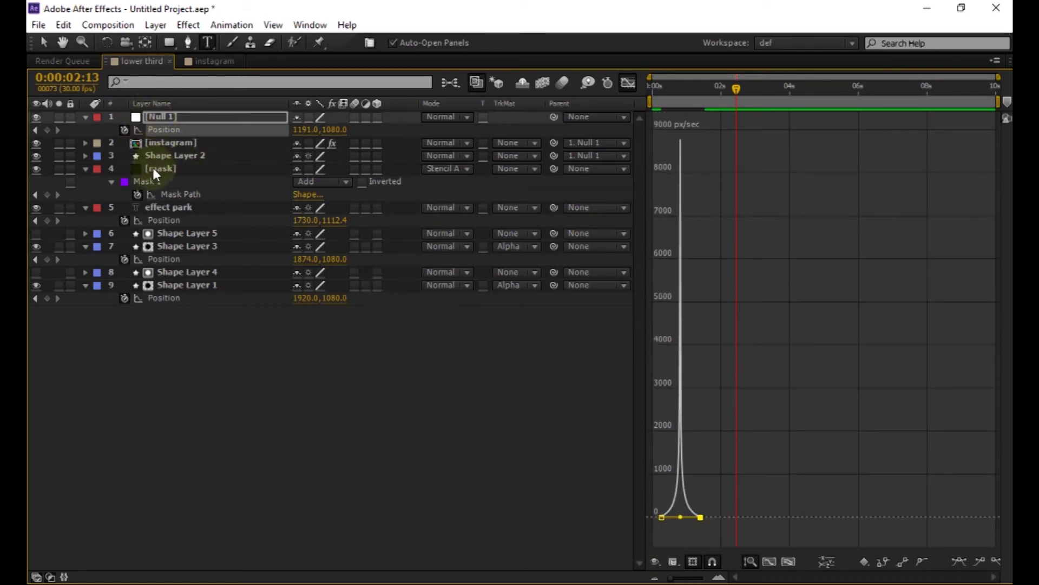
left_click(153, 191)
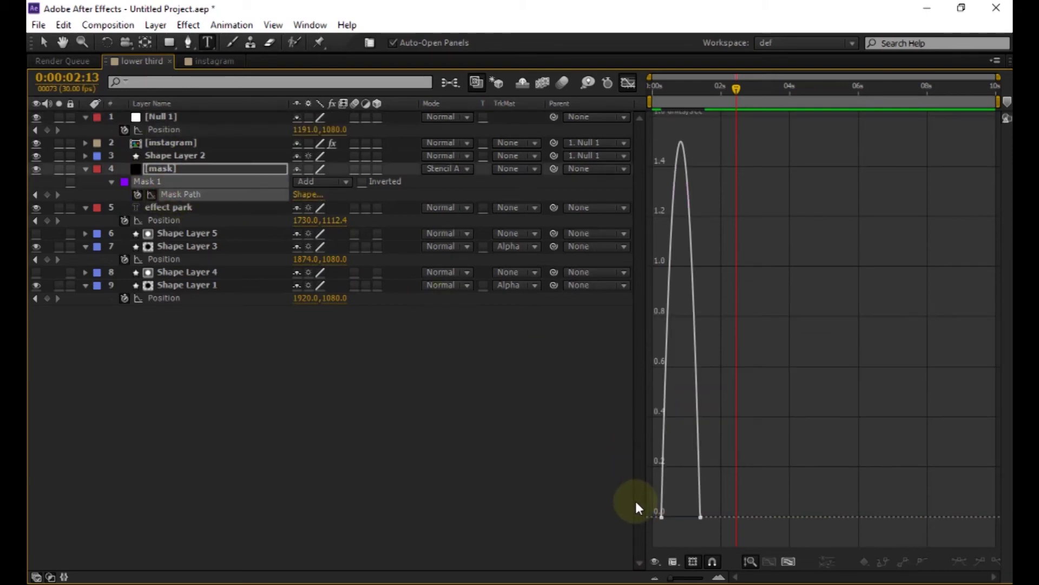
left_click_drag(643, 501, 680, 518)
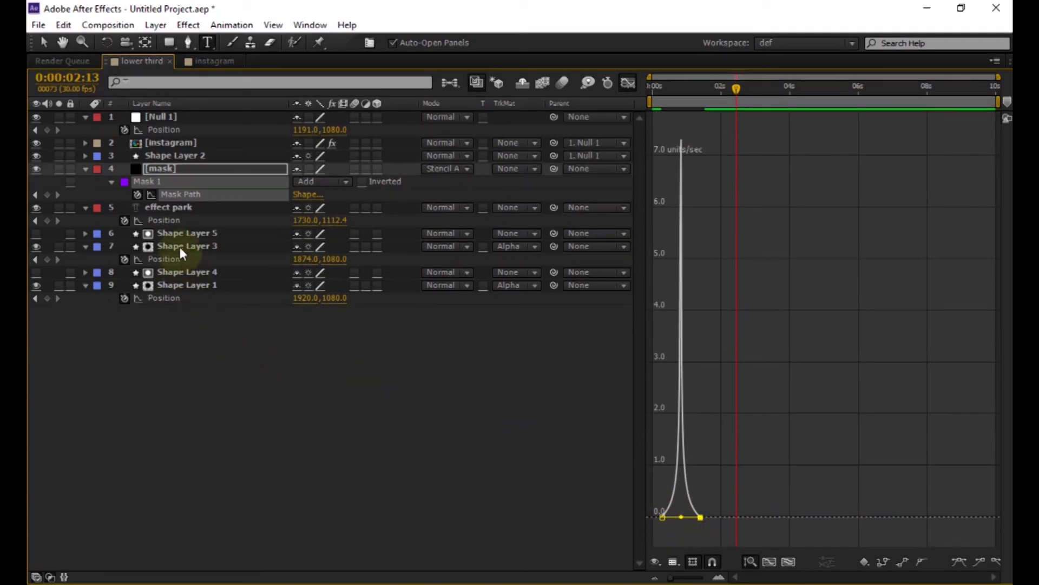
Step: Extend the Position easing handles of effect park, to 100% influence, and Shape Layer 3 so both speed curves peak sharply midway
left_click(173, 221)
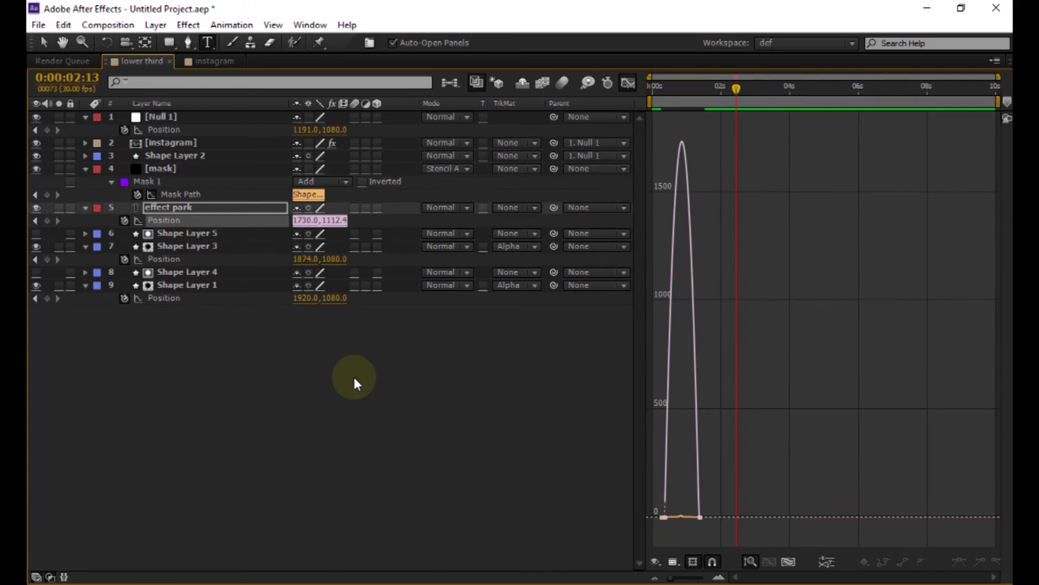
left_click(668, 519)
mouse_move(674, 518)
left_mouse_down()
mouse_move(687, 516)
mouse_move(678, 517)
left_mouse_up()
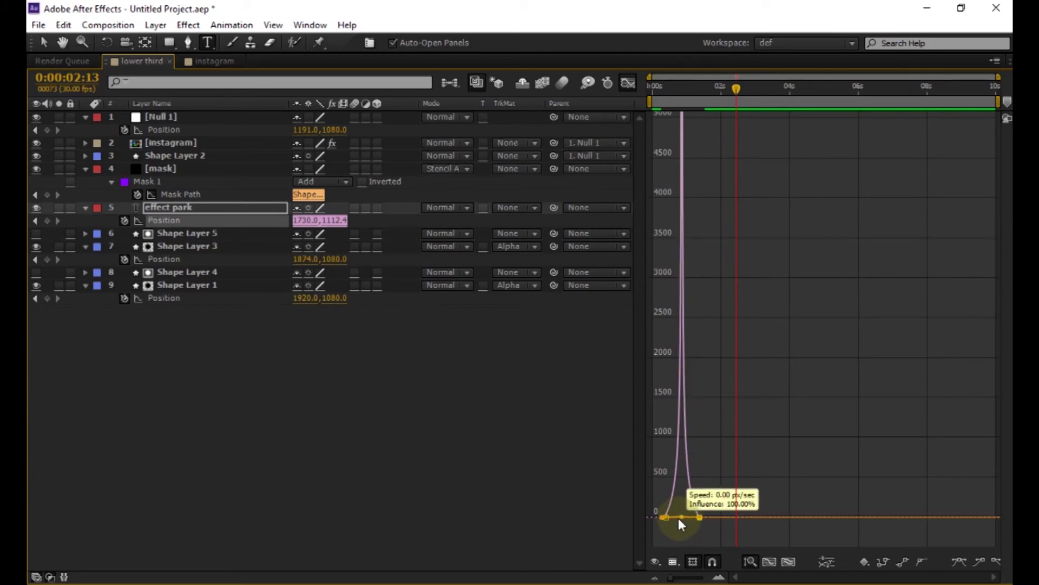
left_click(183, 255)
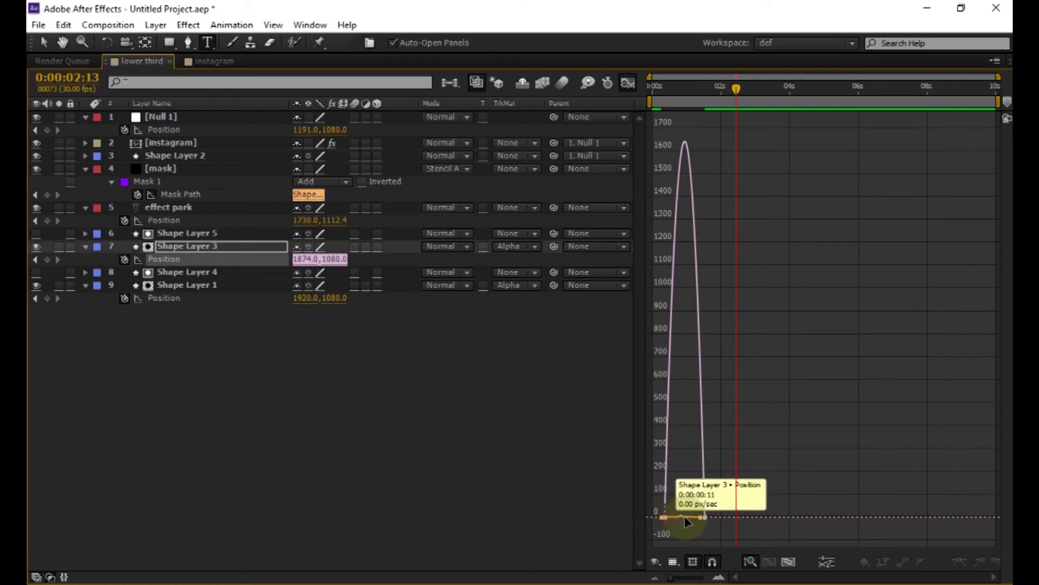
mouse_move(682, 518)
left_mouse_down()
mouse_move(697, 519)
mouse_move(678, 521)
left_mouse_up()
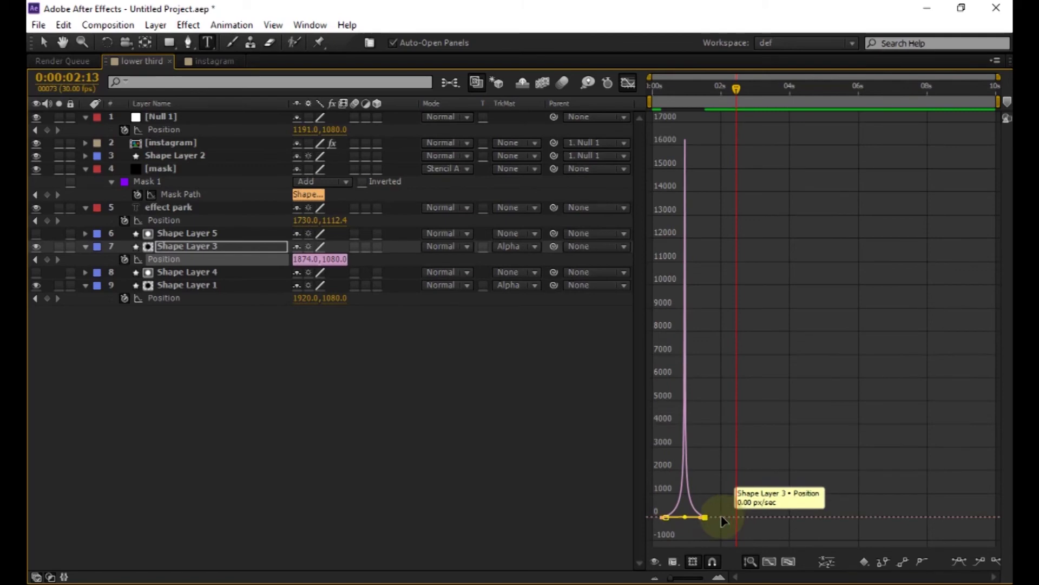
Step: Extend the easing handles of Shape Layer 1's Position keyframes to give its speed curve a sharp central peak
left_click(187, 297)
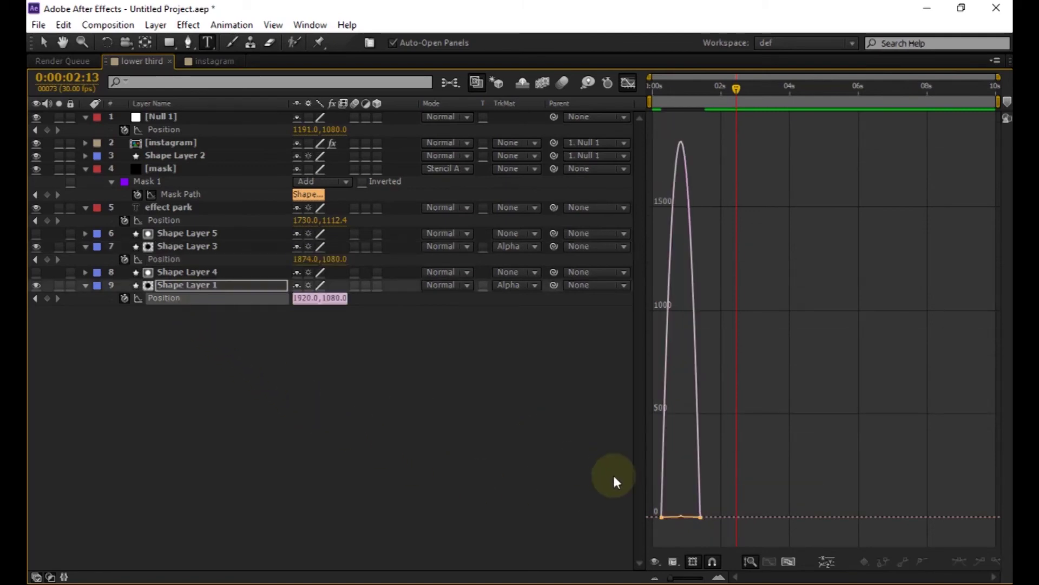
left_click(669, 516)
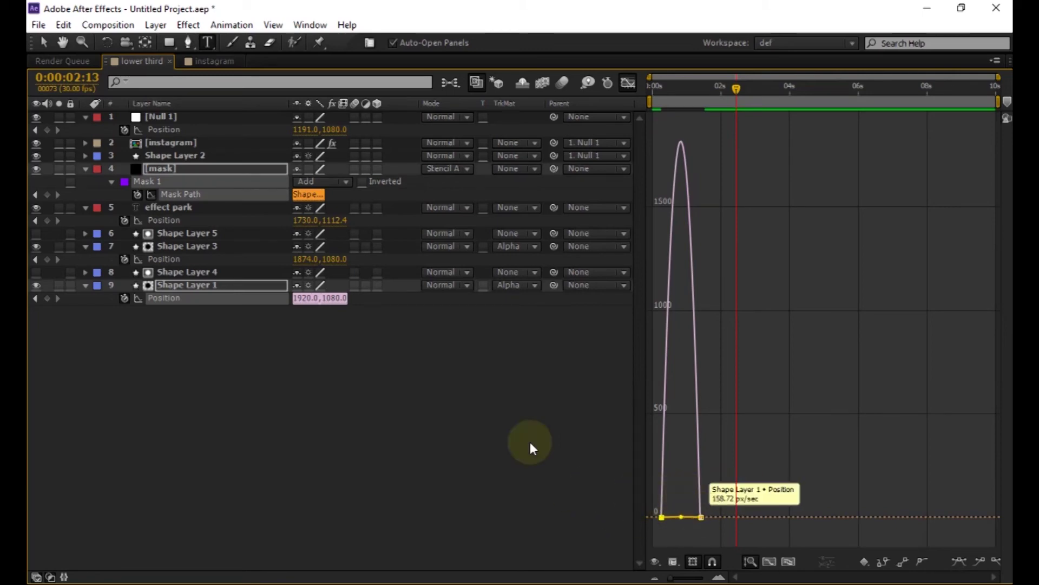
left_click(174, 299)
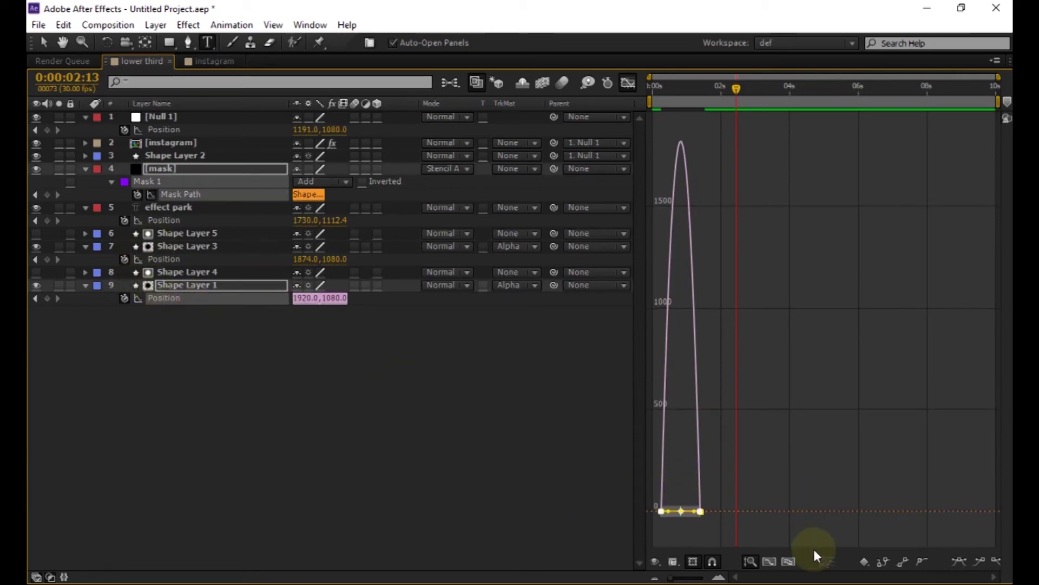
mouse_move(687, 509)
left_mouse_down()
mouse_move(693, 514)
mouse_move(674, 518)
left_mouse_up()
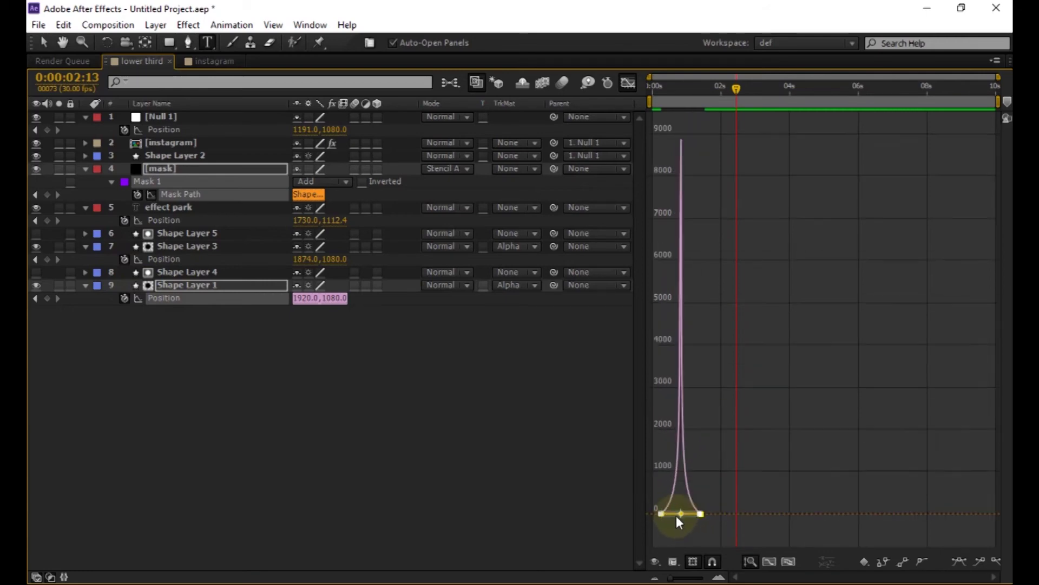
Step: Leave the graph editor, restore the full workspace layout and return the playhead to 0:00:00:00
left_click(627, 90)
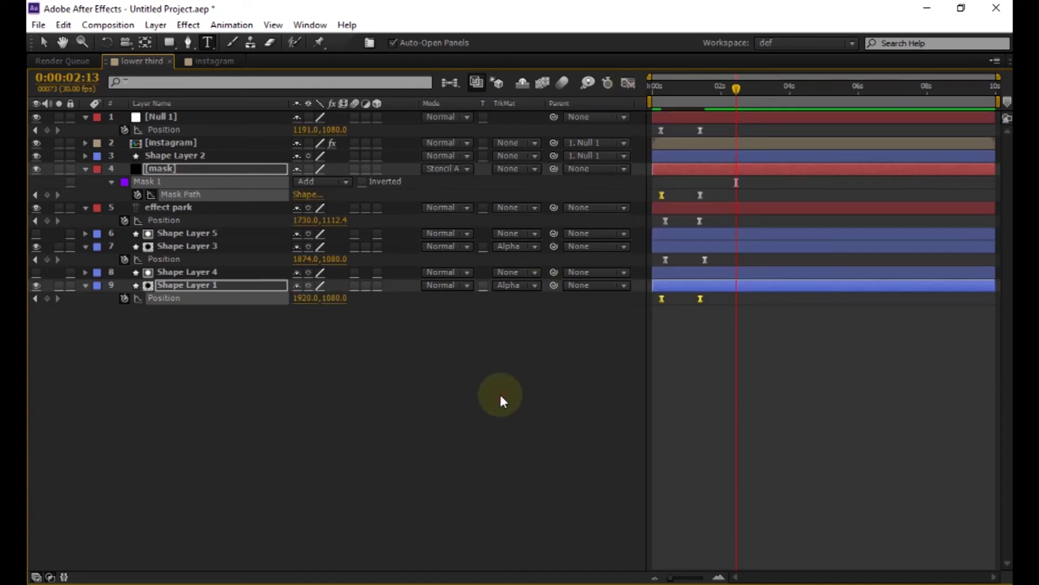
key("grave")
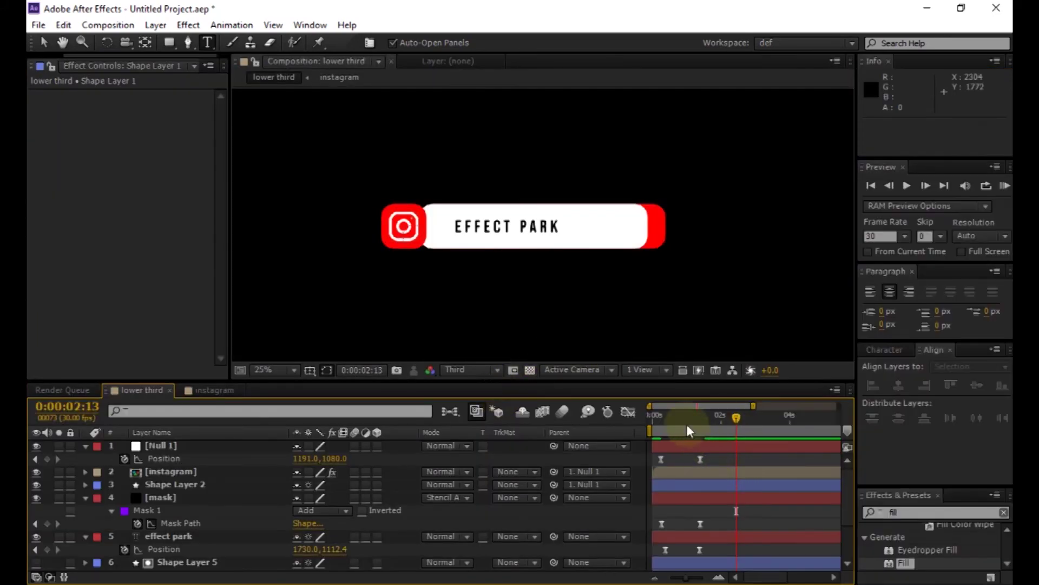
left_click_drag(676, 417, 641, 421)
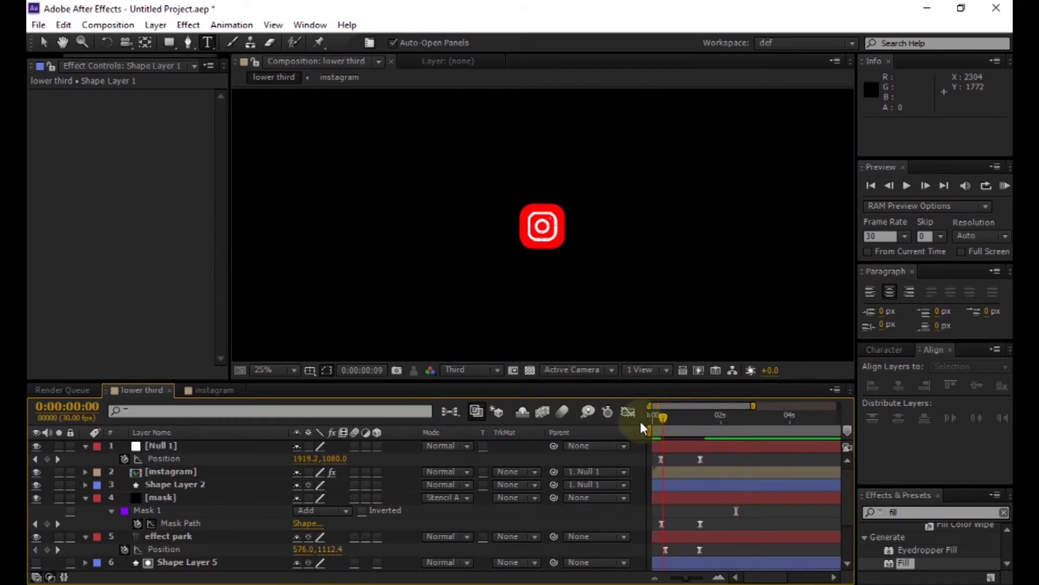